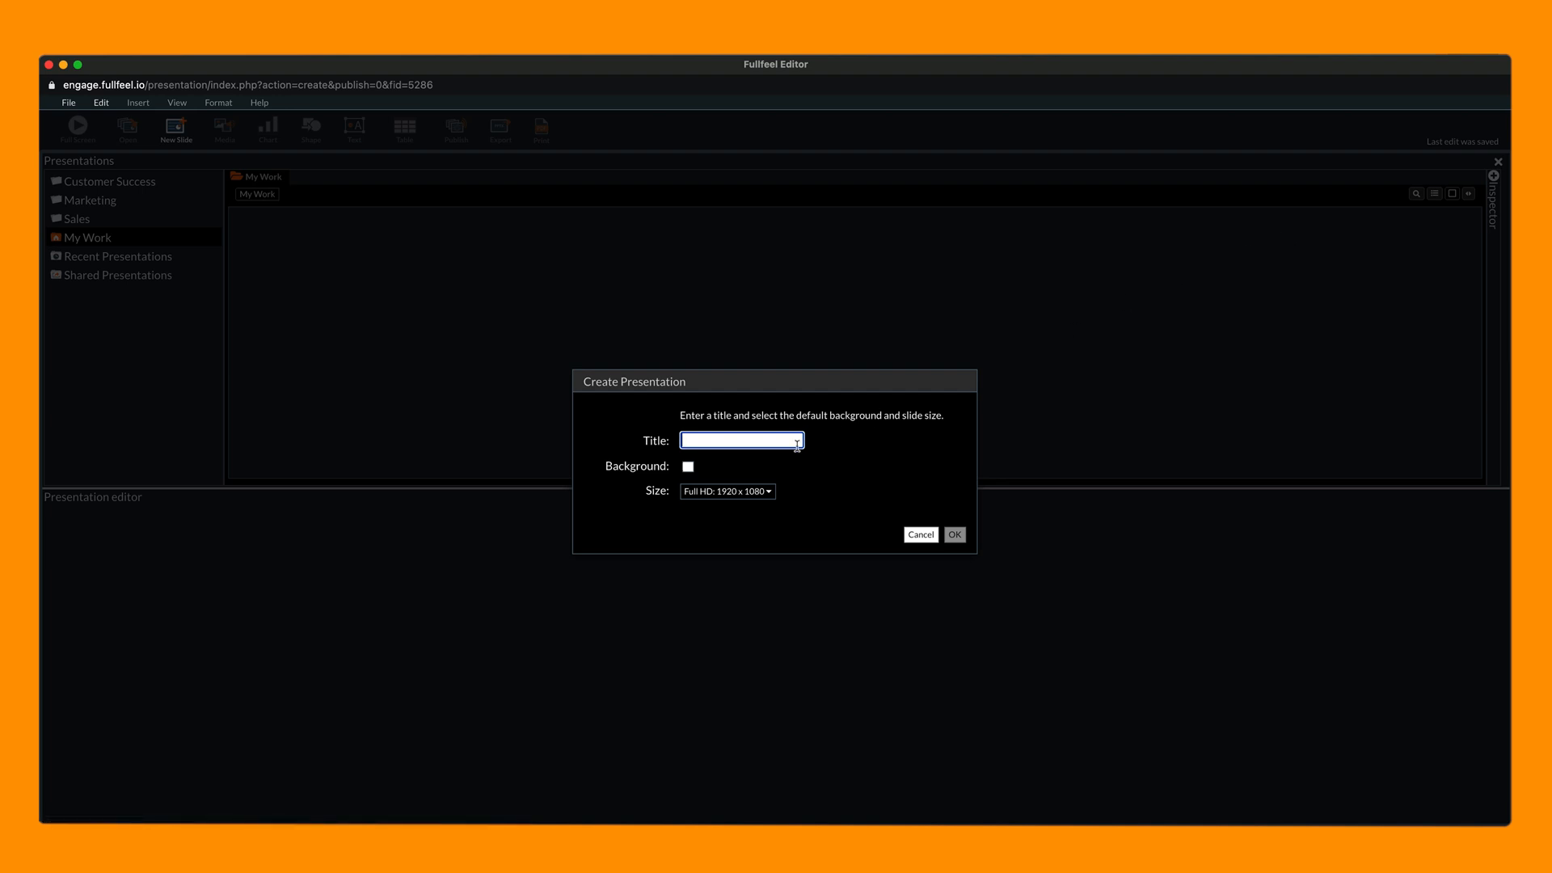
- Create a presentation titled "My First CustomShow" with the Full HD: 1920 x 1080 slide size
left_click(726, 445)
type("My First CustomShow")
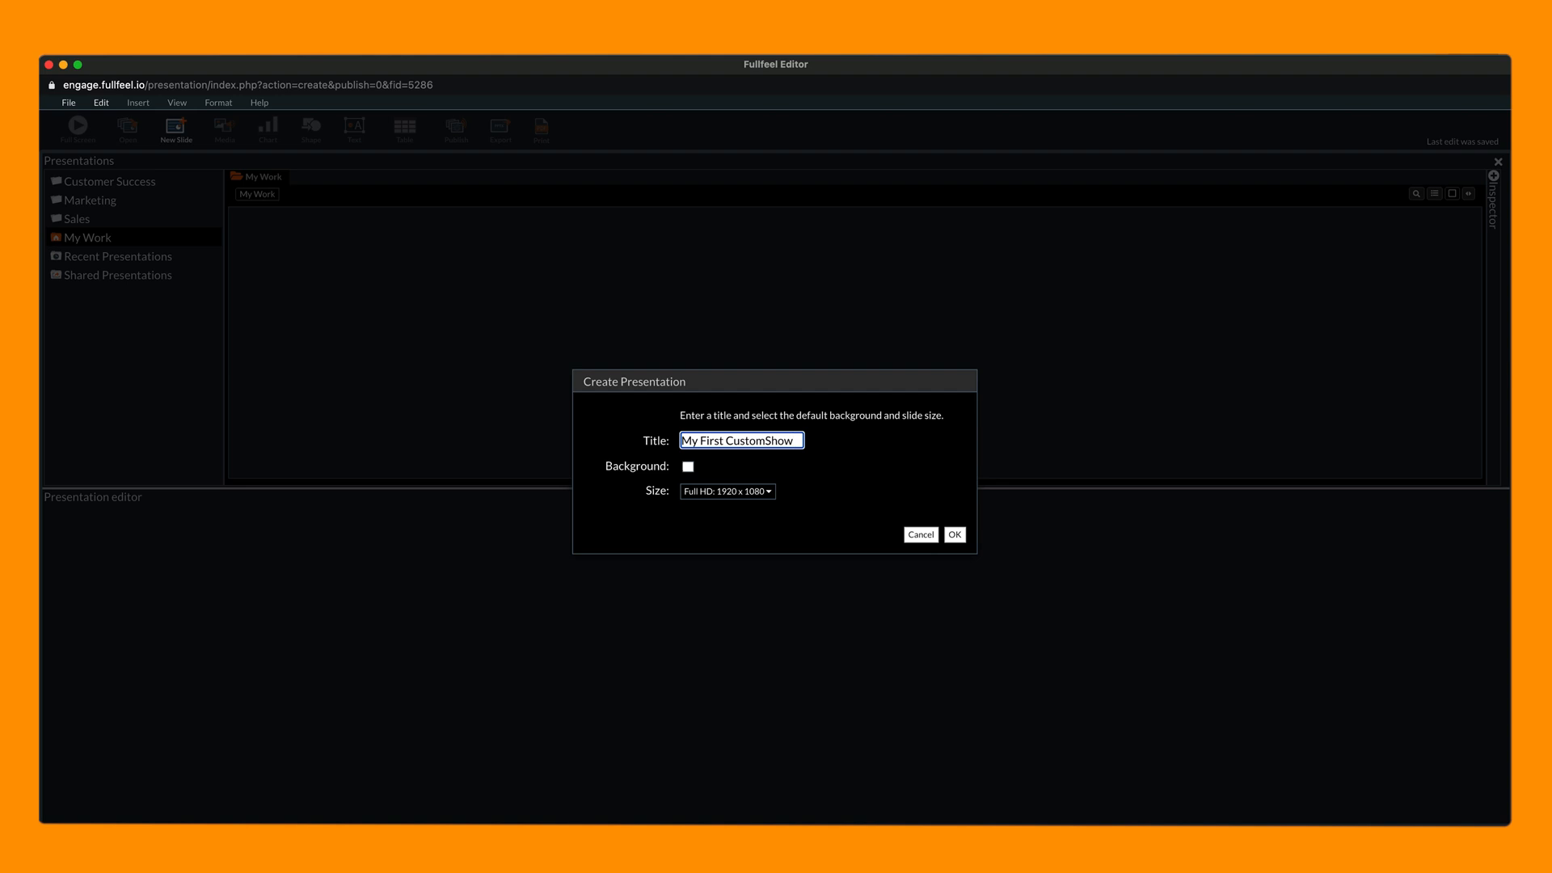
left_click(722, 495)
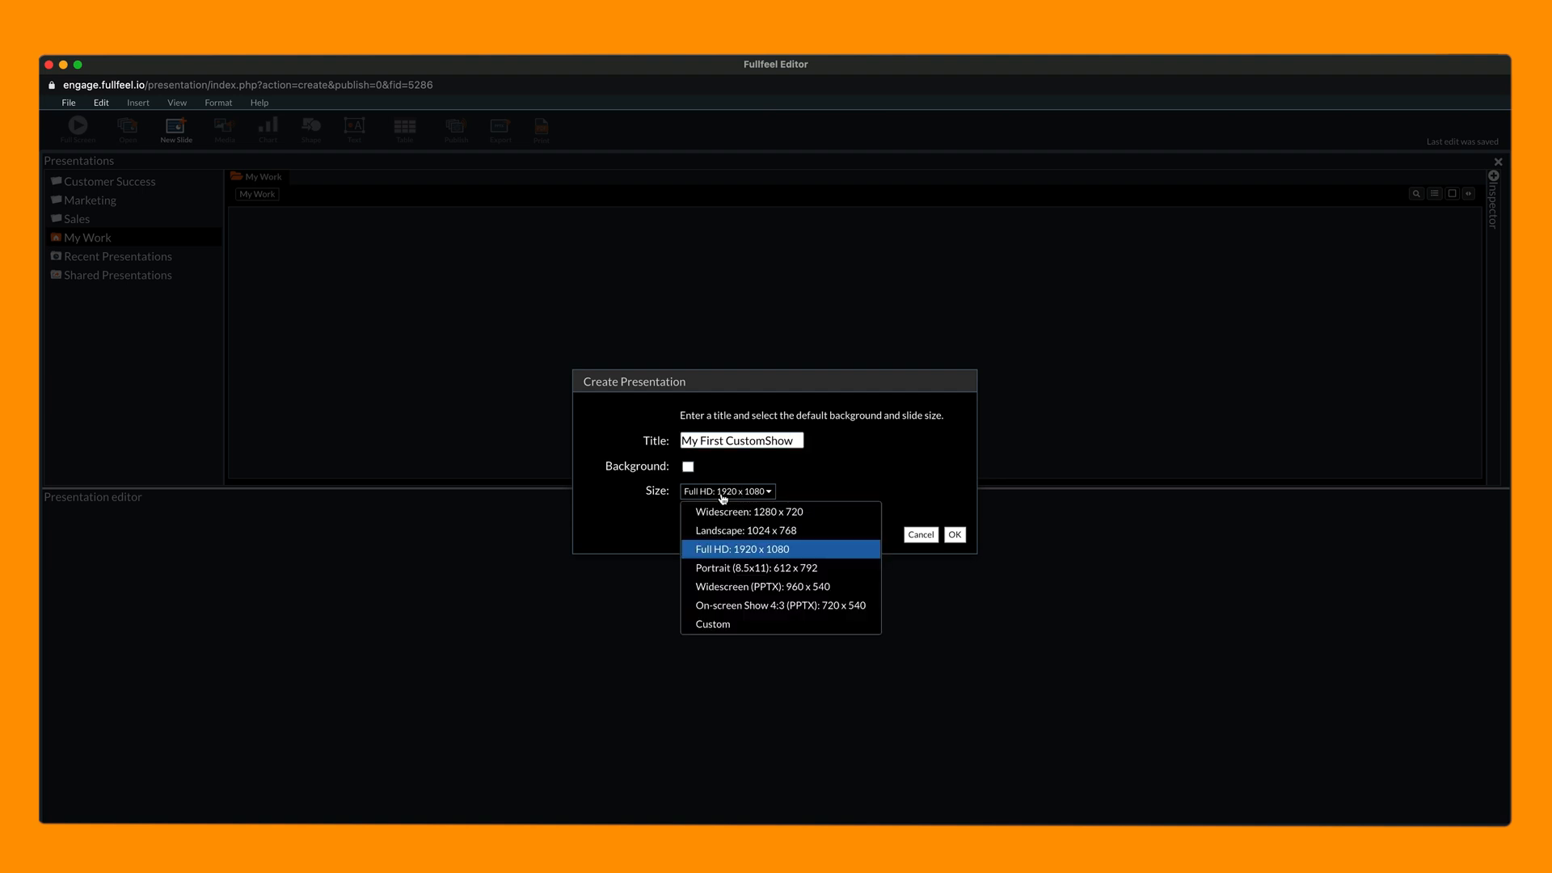
left_click(723, 549)
left_click(957, 537)
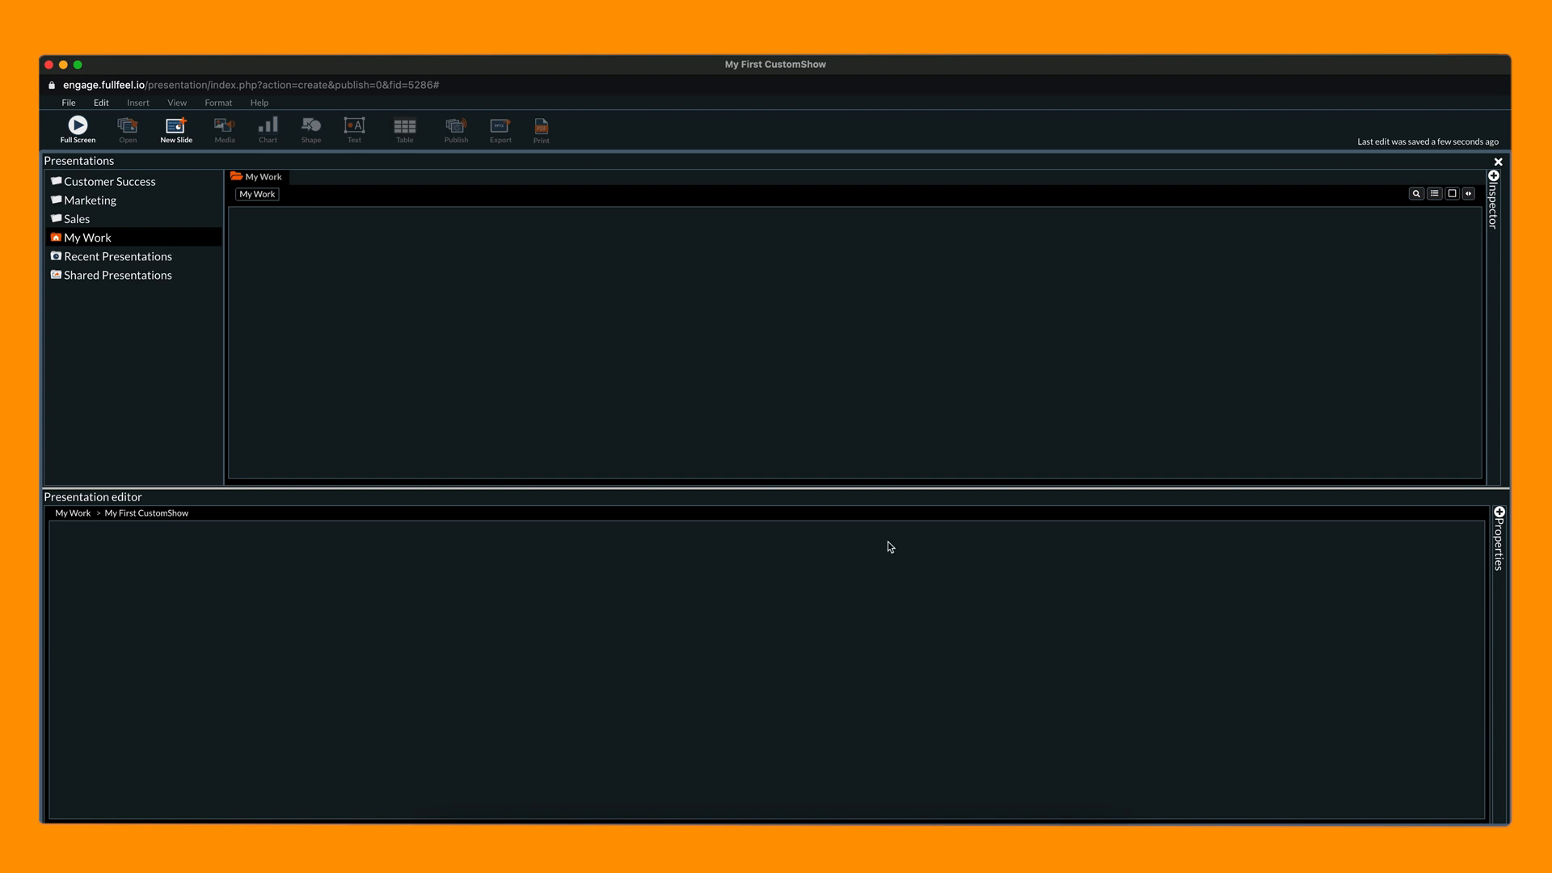
- Add a first slide to the presentation, open it for editing, and insert a second slide after it
left_click(173, 134)
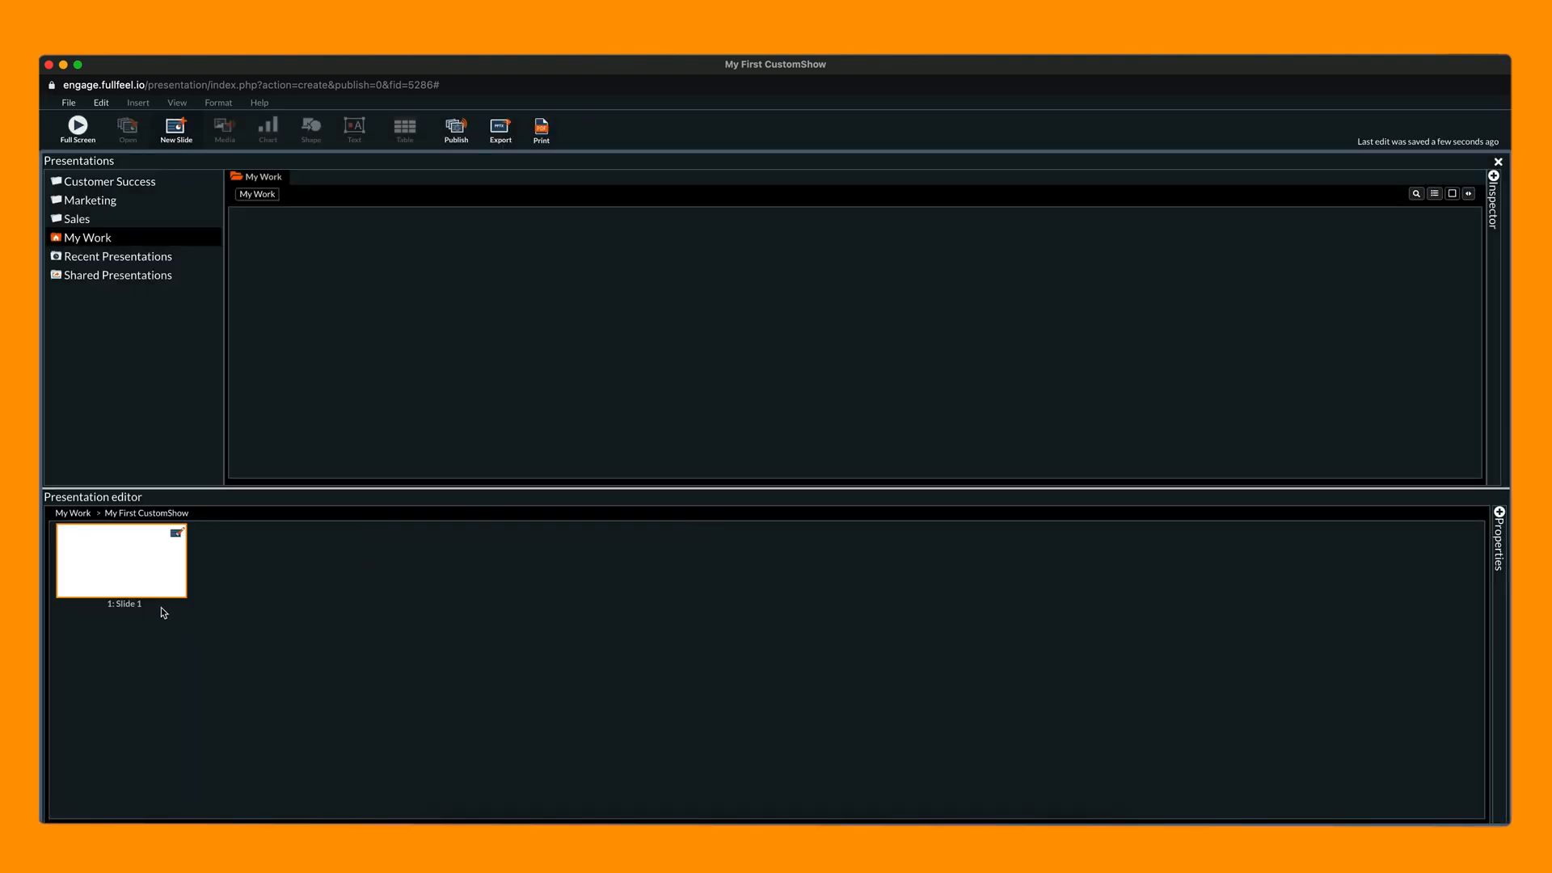
double_click(119, 557)
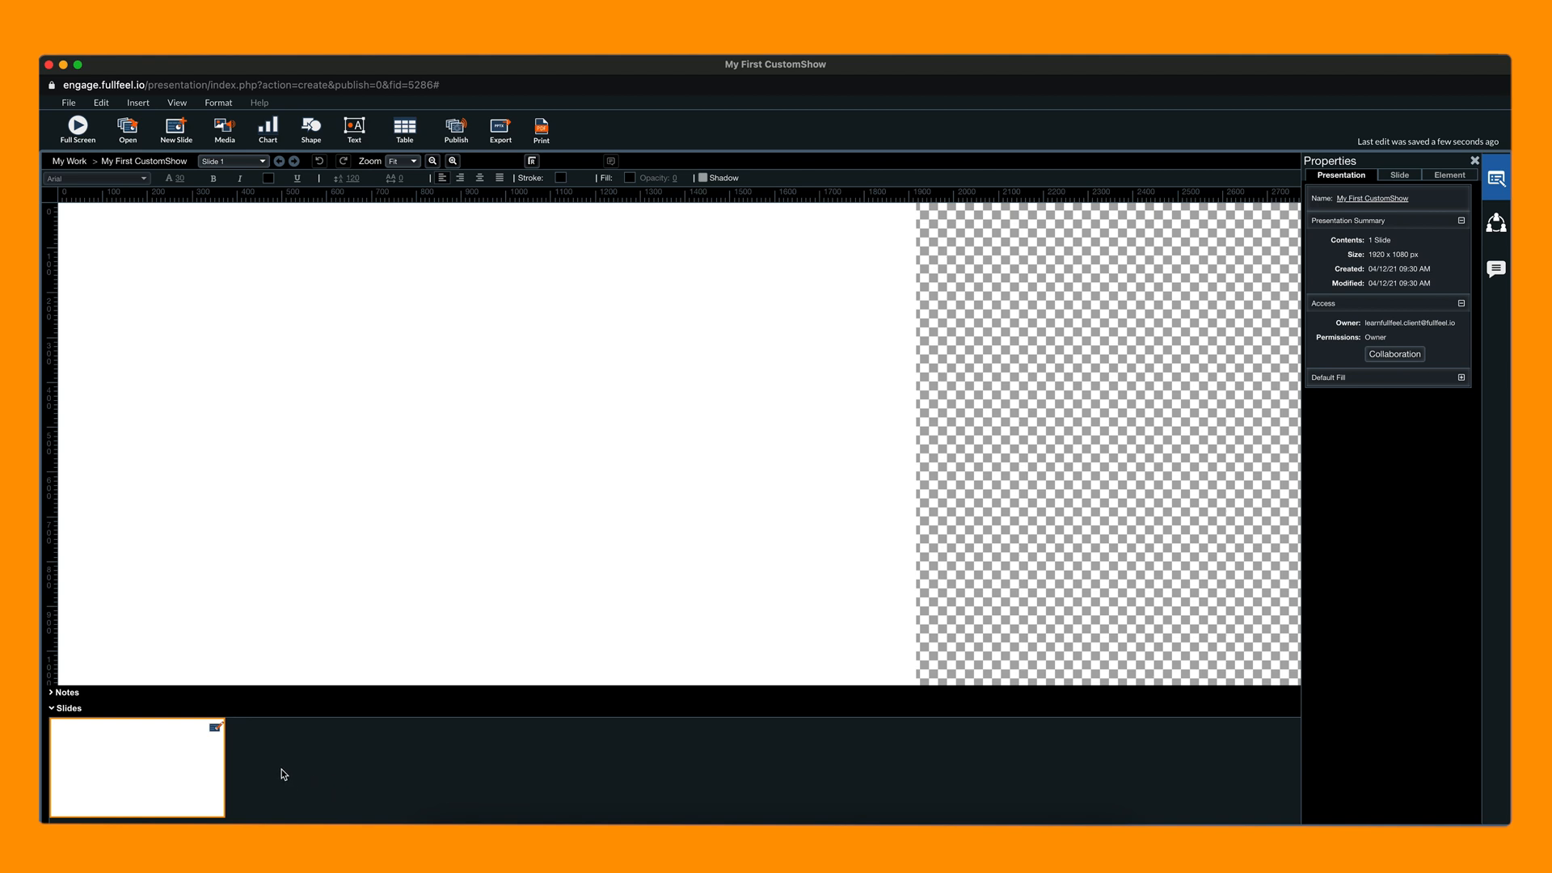
right_click(178, 756)
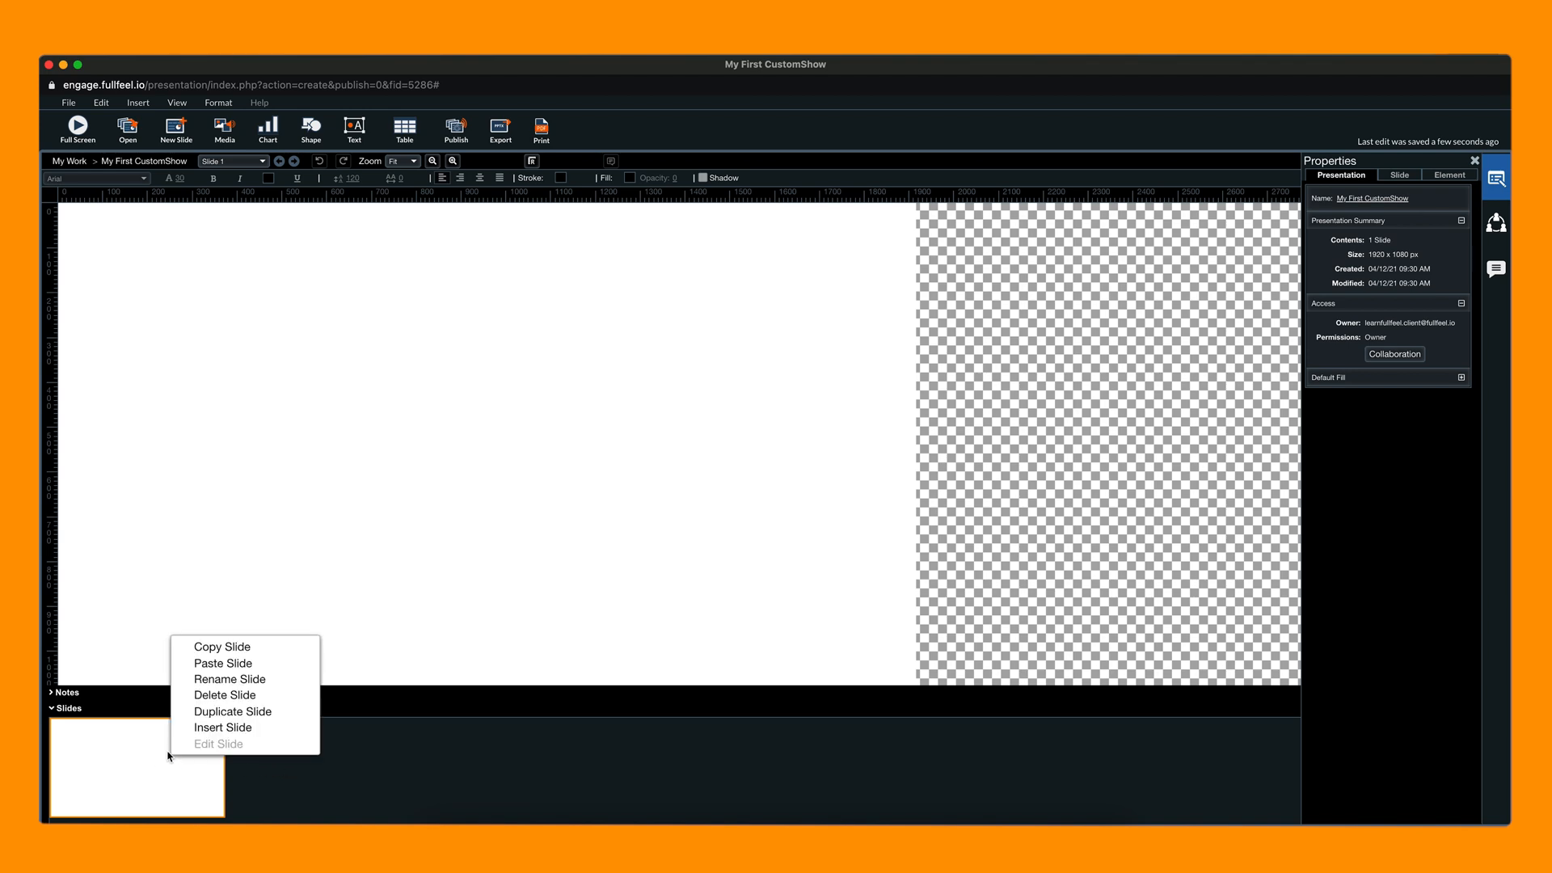
left_click(212, 727)
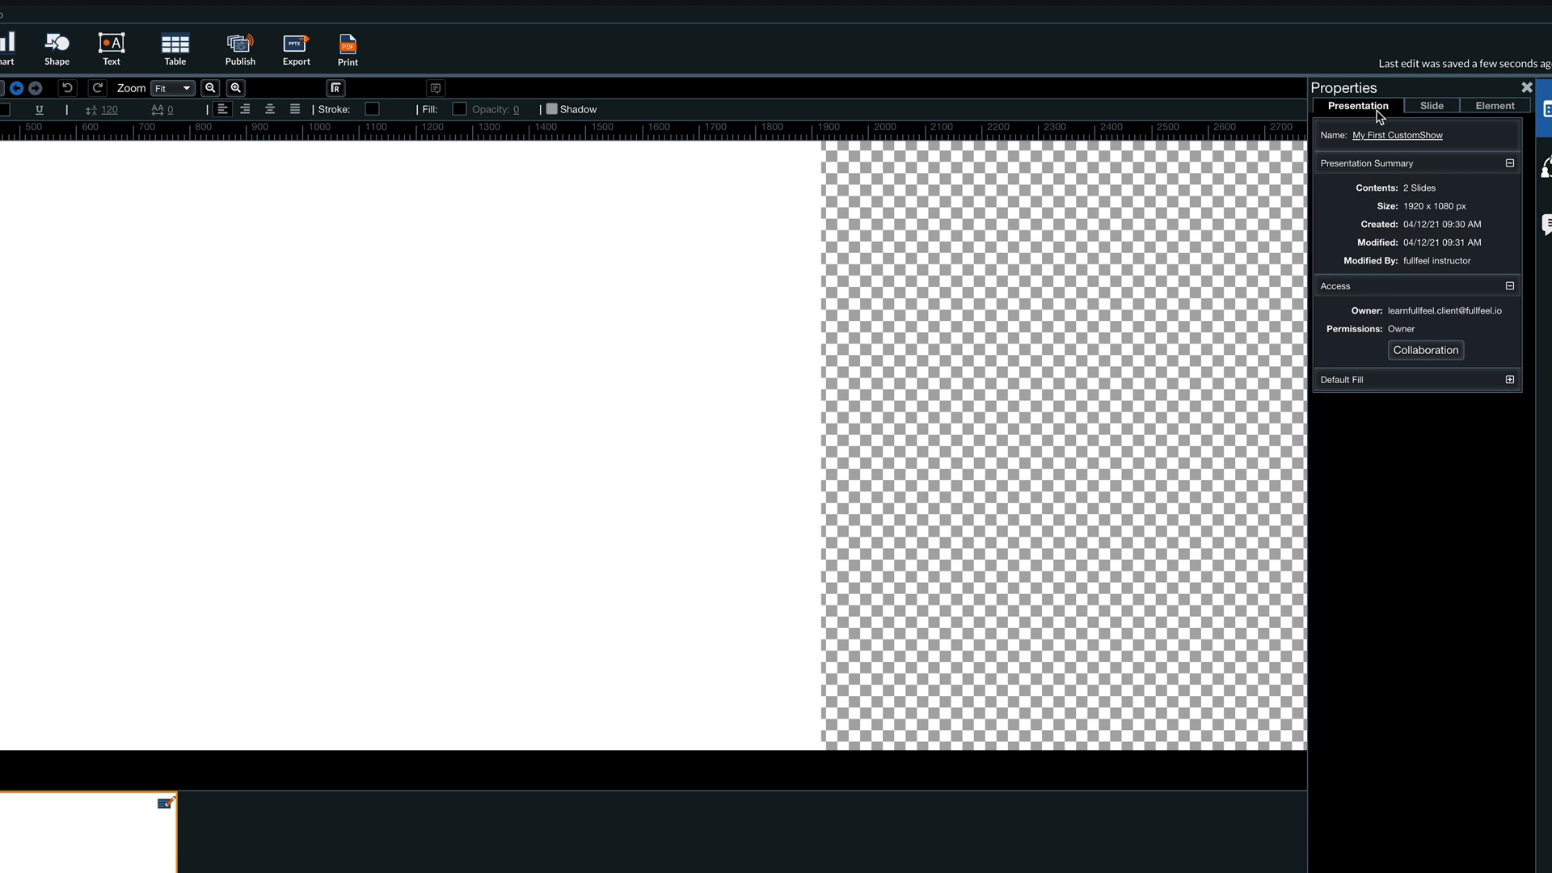
- Examine the slide-level properties of the second slide, including its expanded options
left_click(1417, 110)
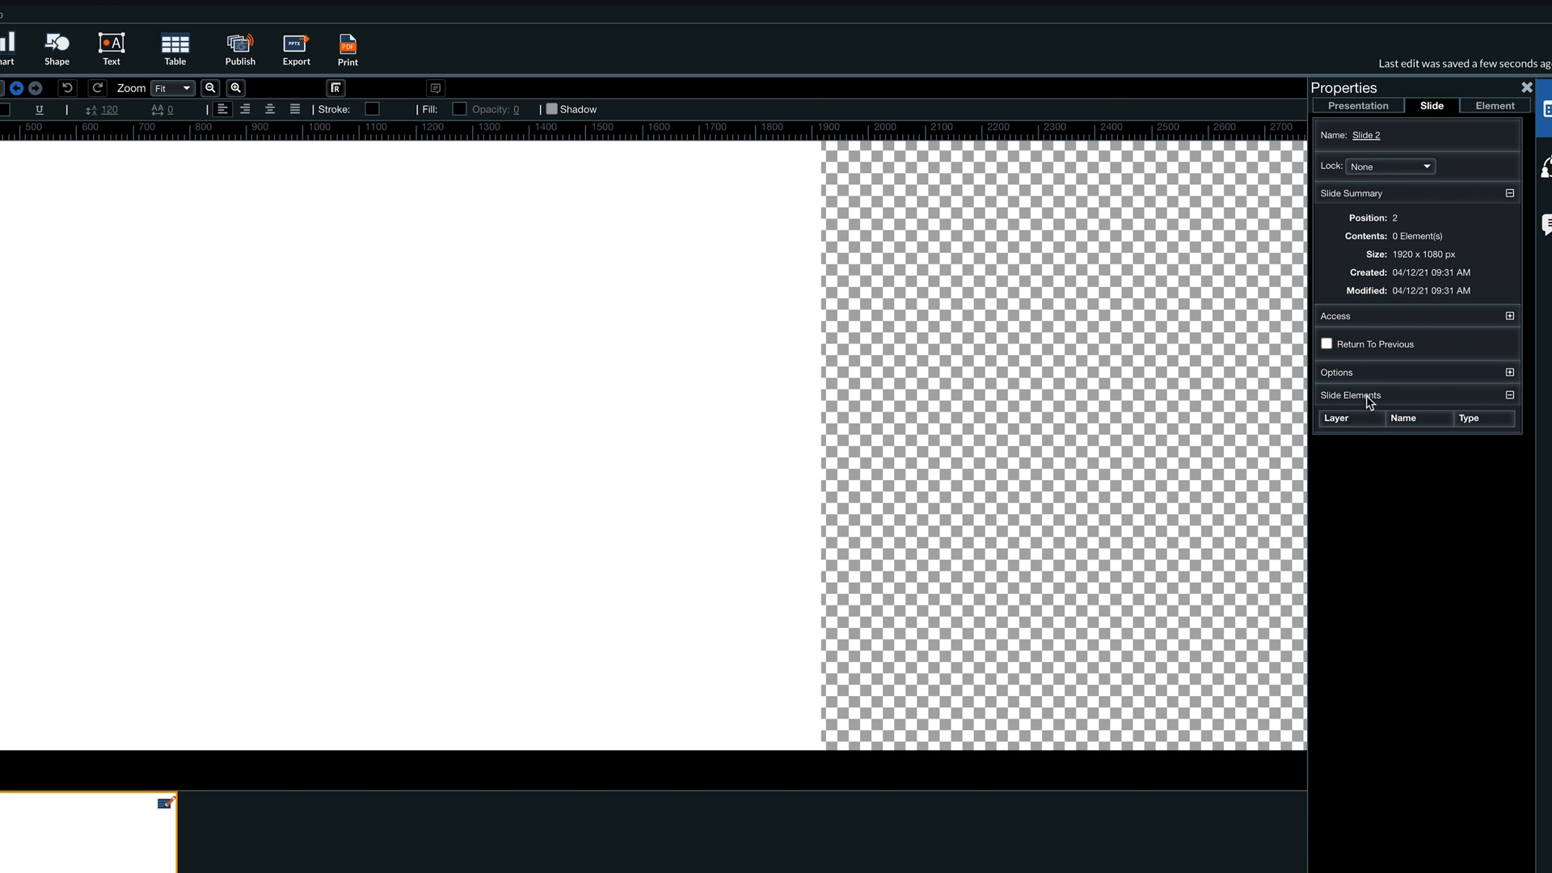
left_click(1510, 373)
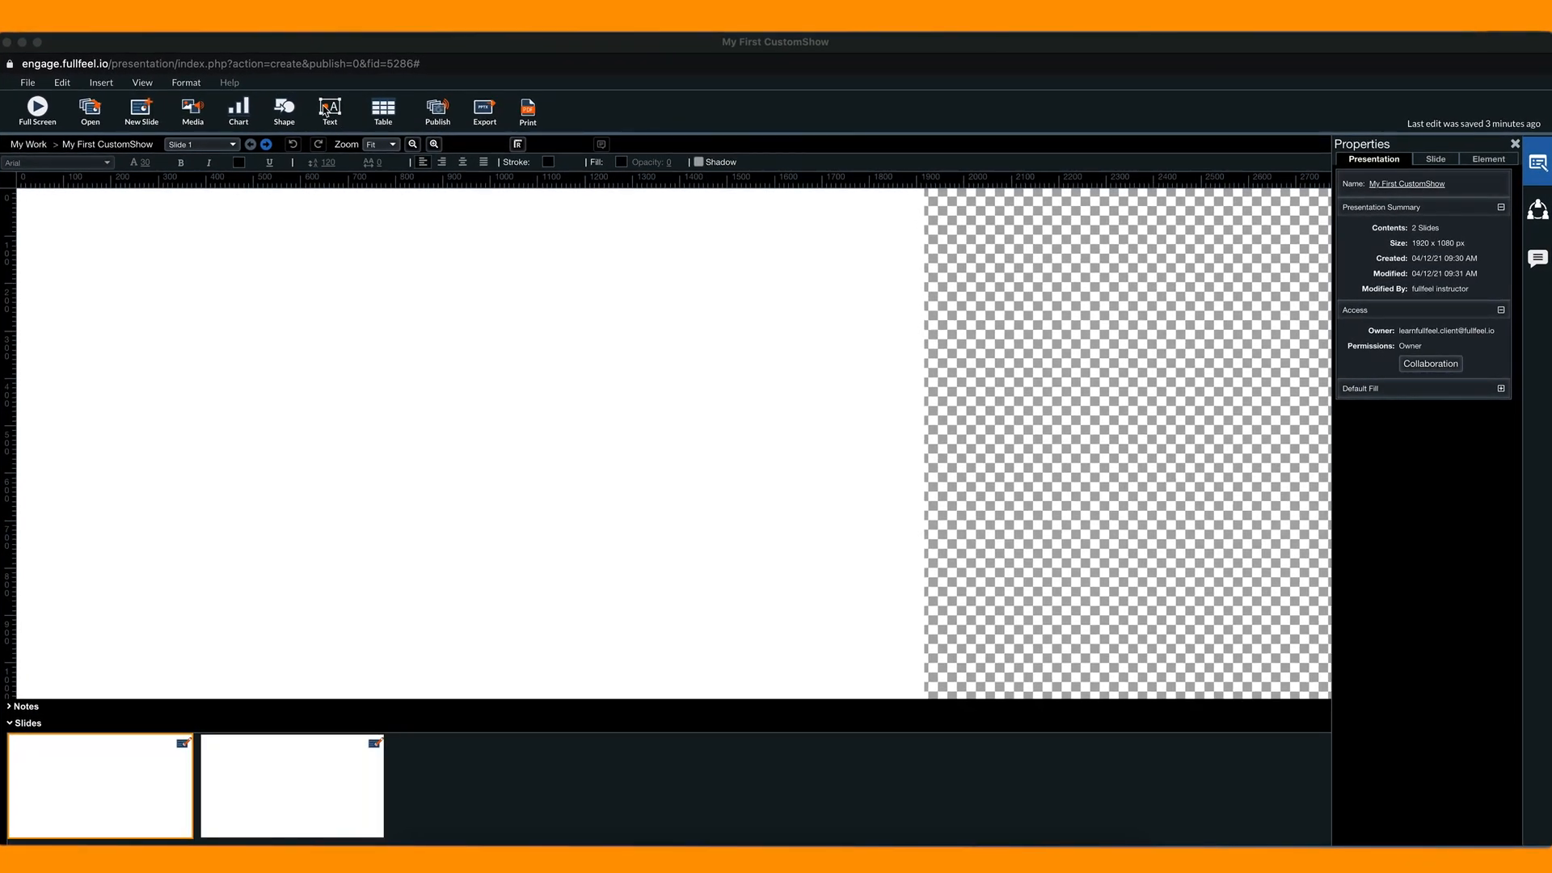
- Insert a text box near the upper-left of slide 1 containing "Enter in your text"
left_click(328, 110)
left_click(328, 110)
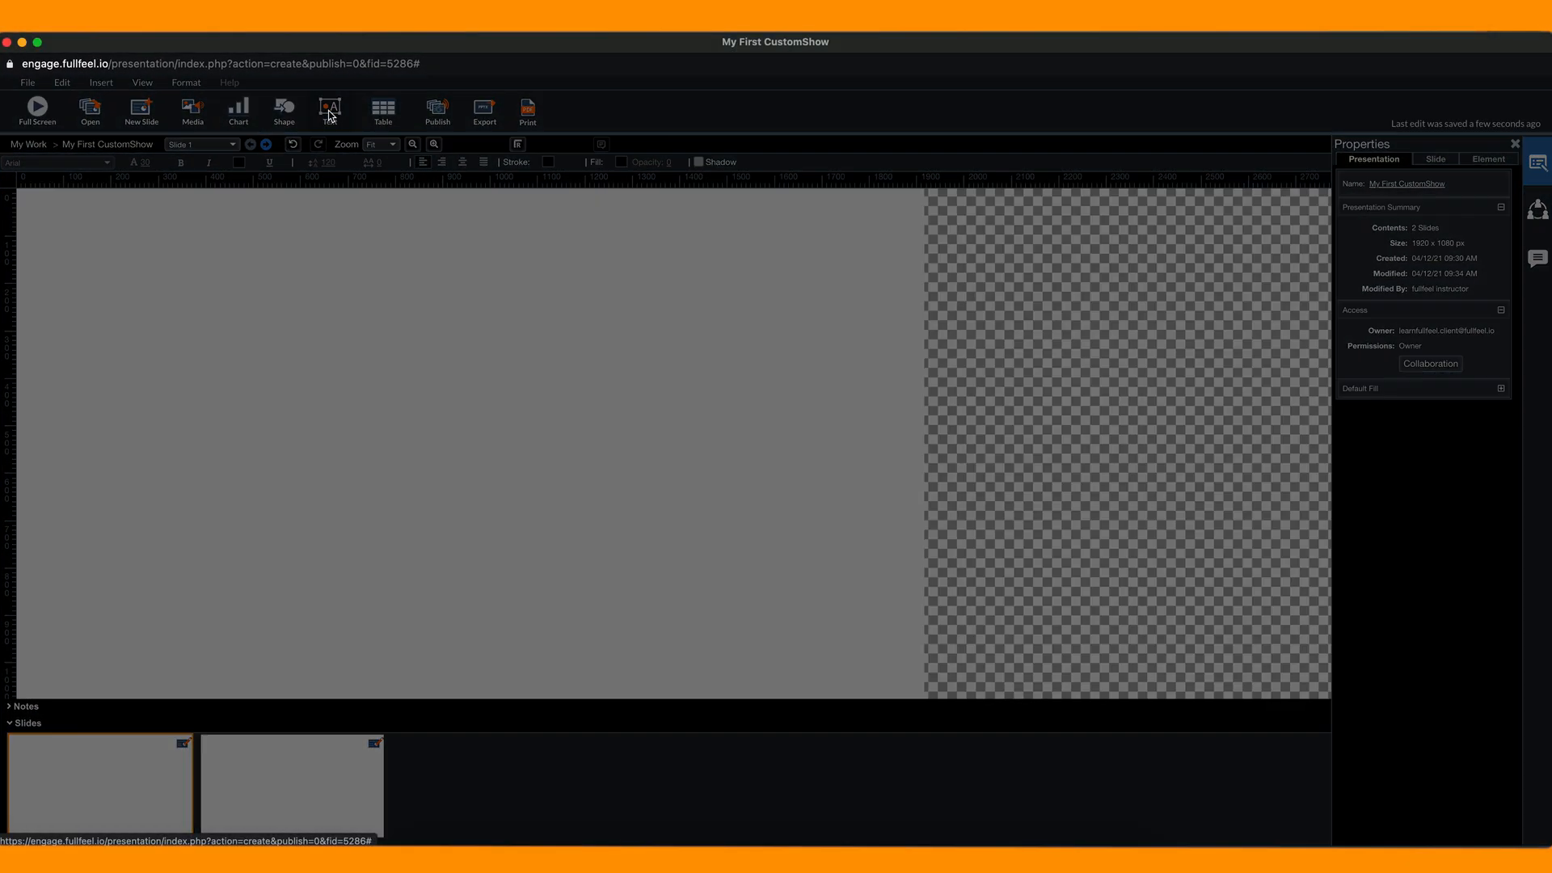
left_click_drag(204, 288, 188, 257)
double_click(194, 257)
type("Enter in your text")
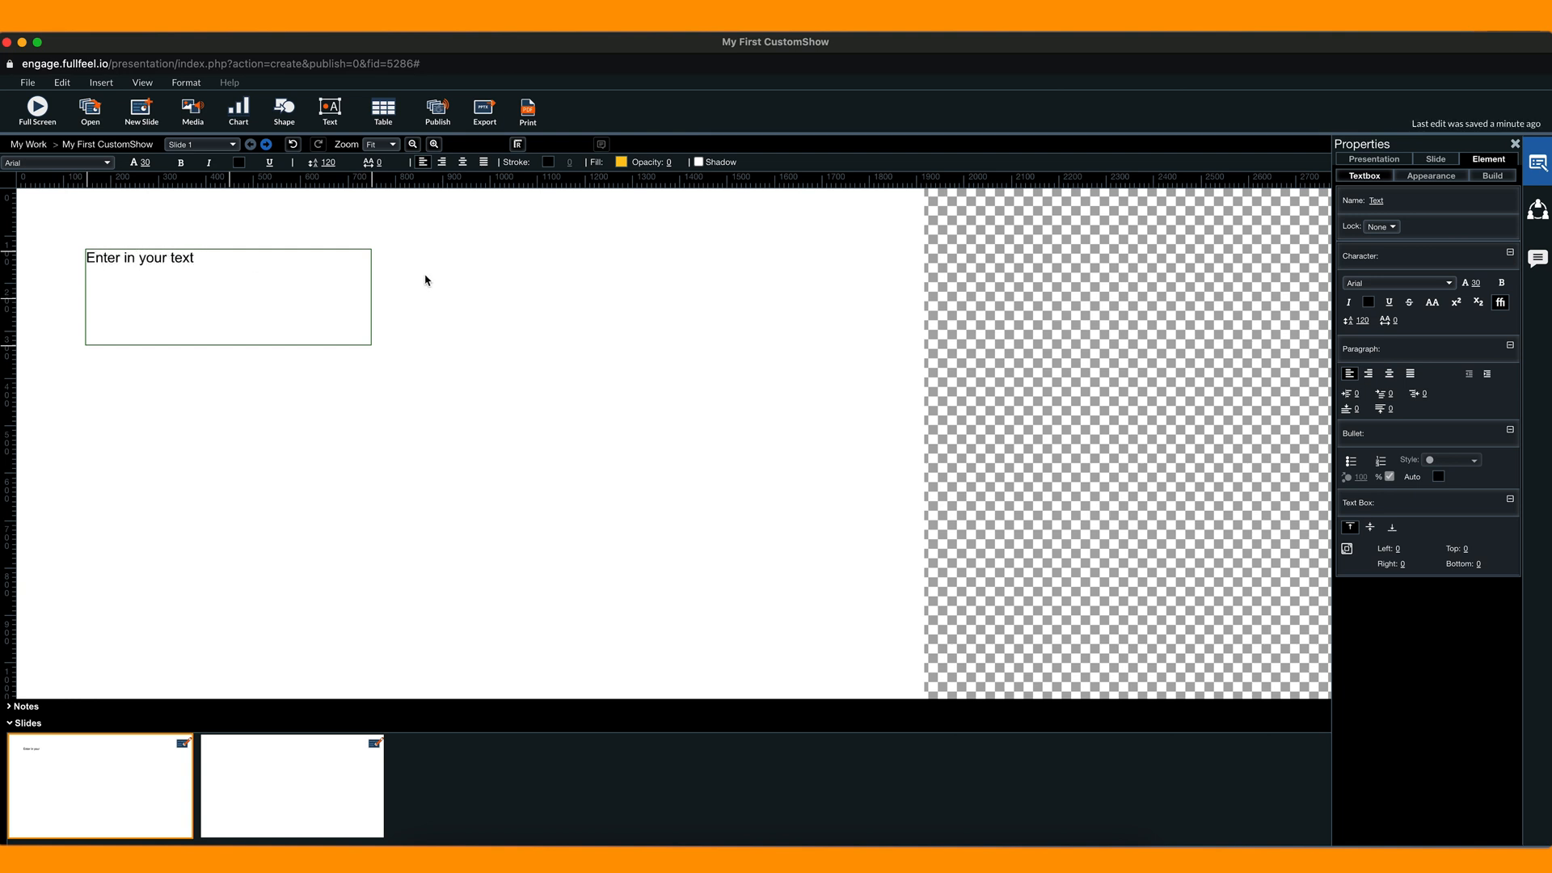
left_click(426, 279)
- Center the text in the text box and format it in Gillsans at size 90
left_click(182, 259)
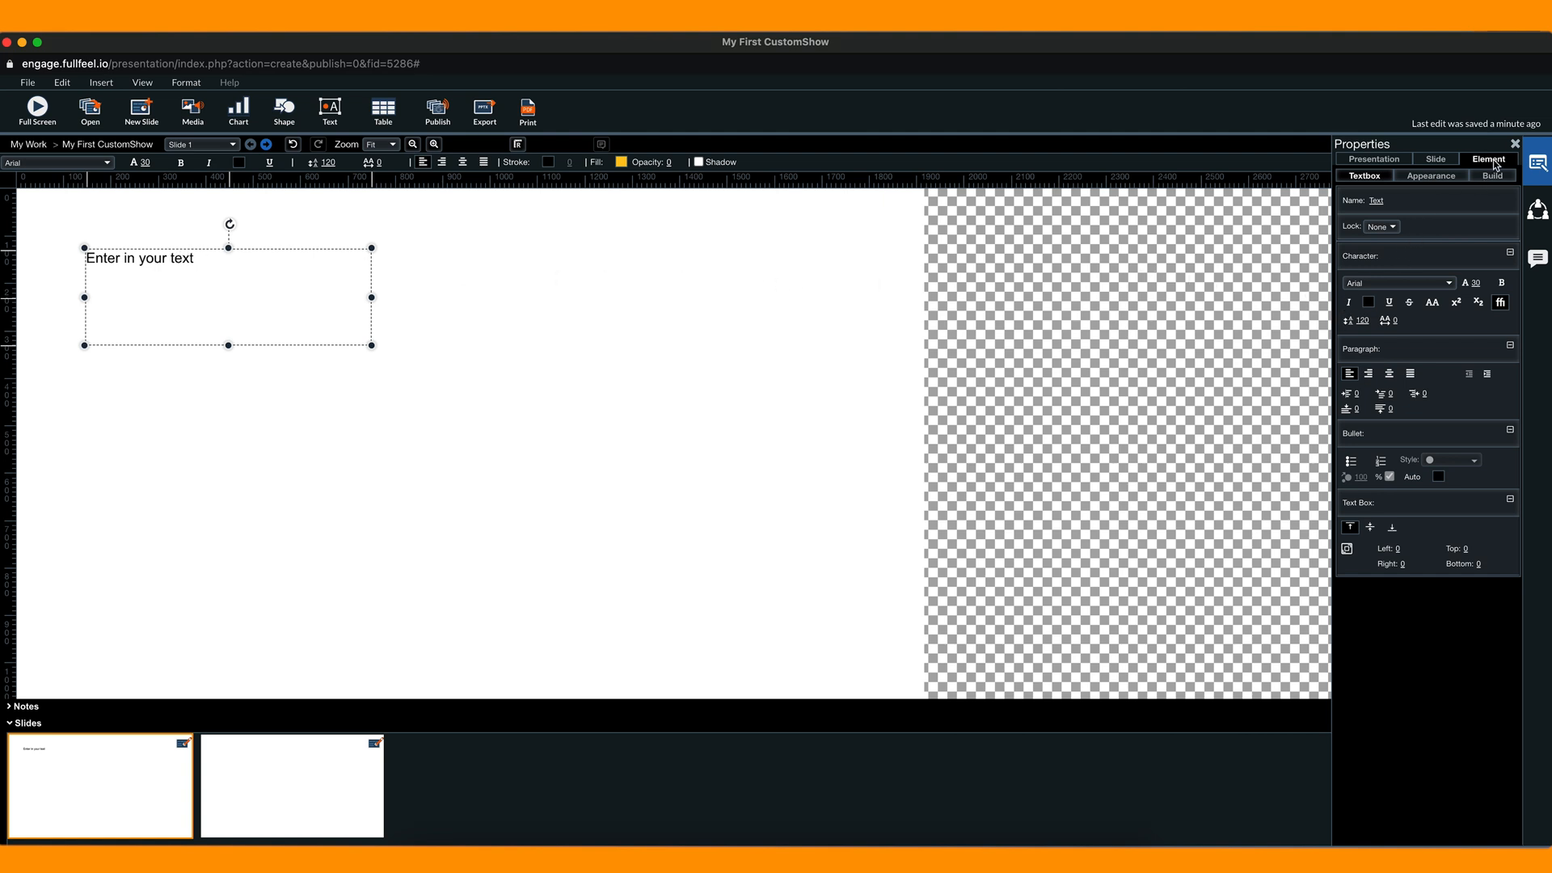
left_click(1389, 375)
left_click(1382, 283)
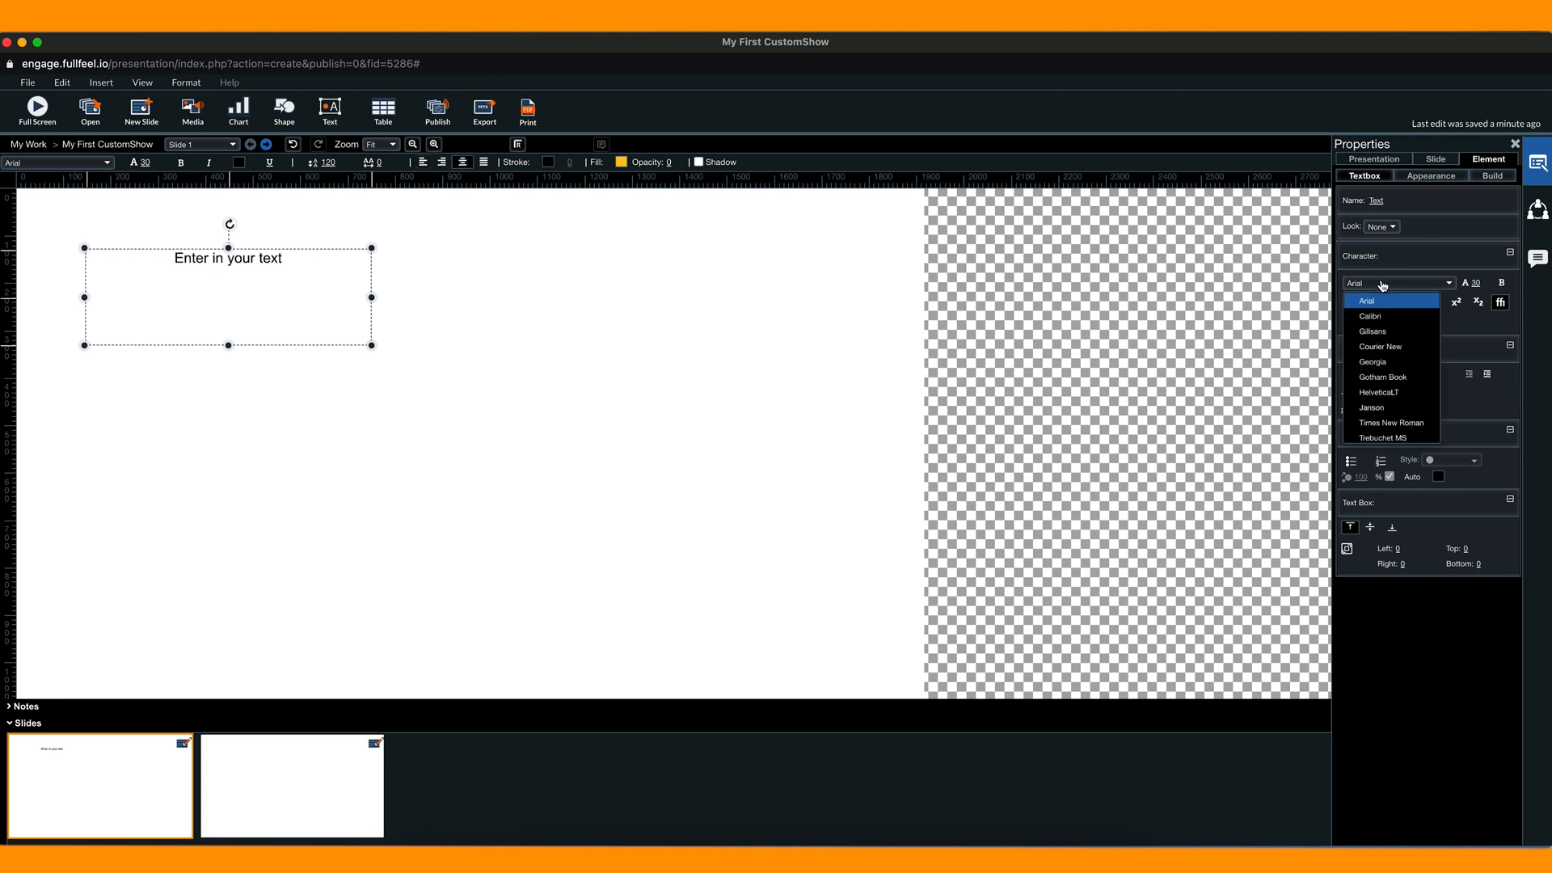
left_click(1408, 320)
left_click(1479, 282)
type("90")
key("Return")
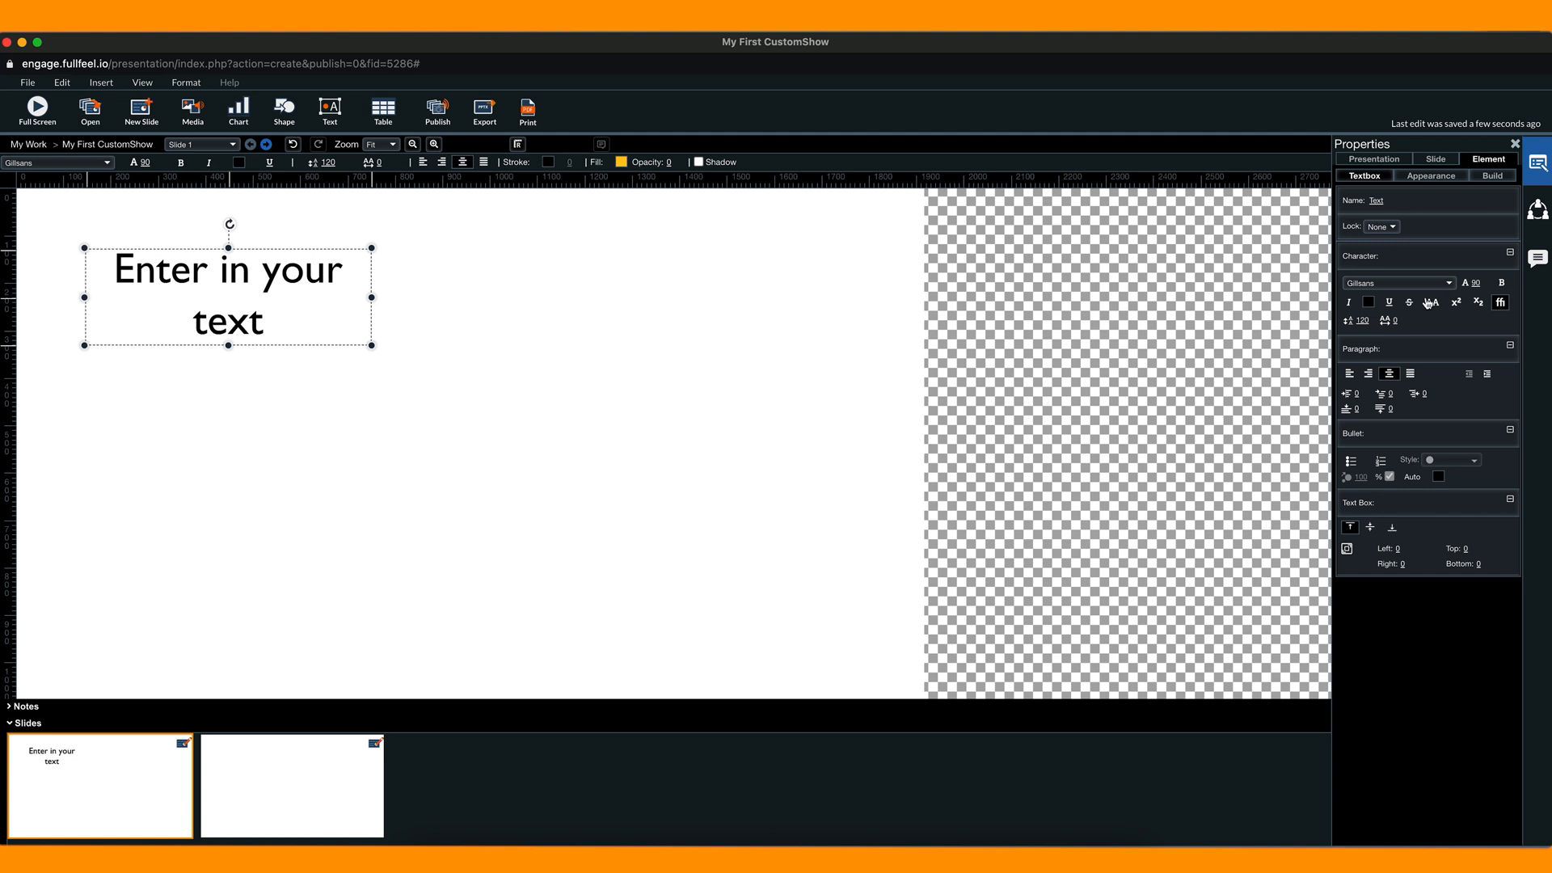
- Color the text gold with character spacing 3, and widen its box so the text fits on one line
left_click(1367, 301)
left_click(1377, 349)
left_click(1395, 320)
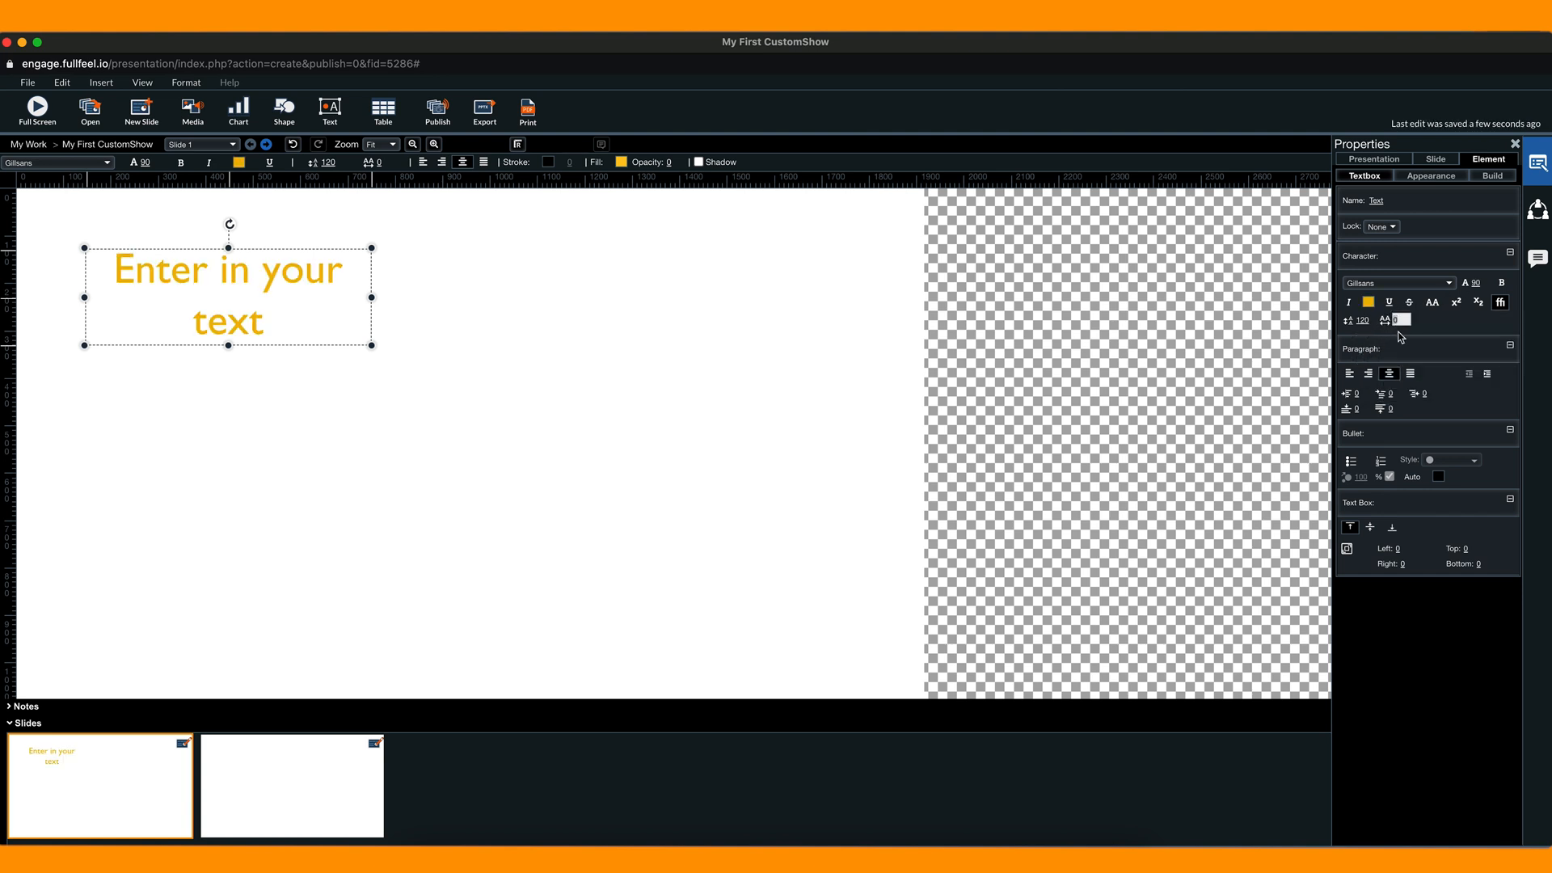
type("3")
key("Return")
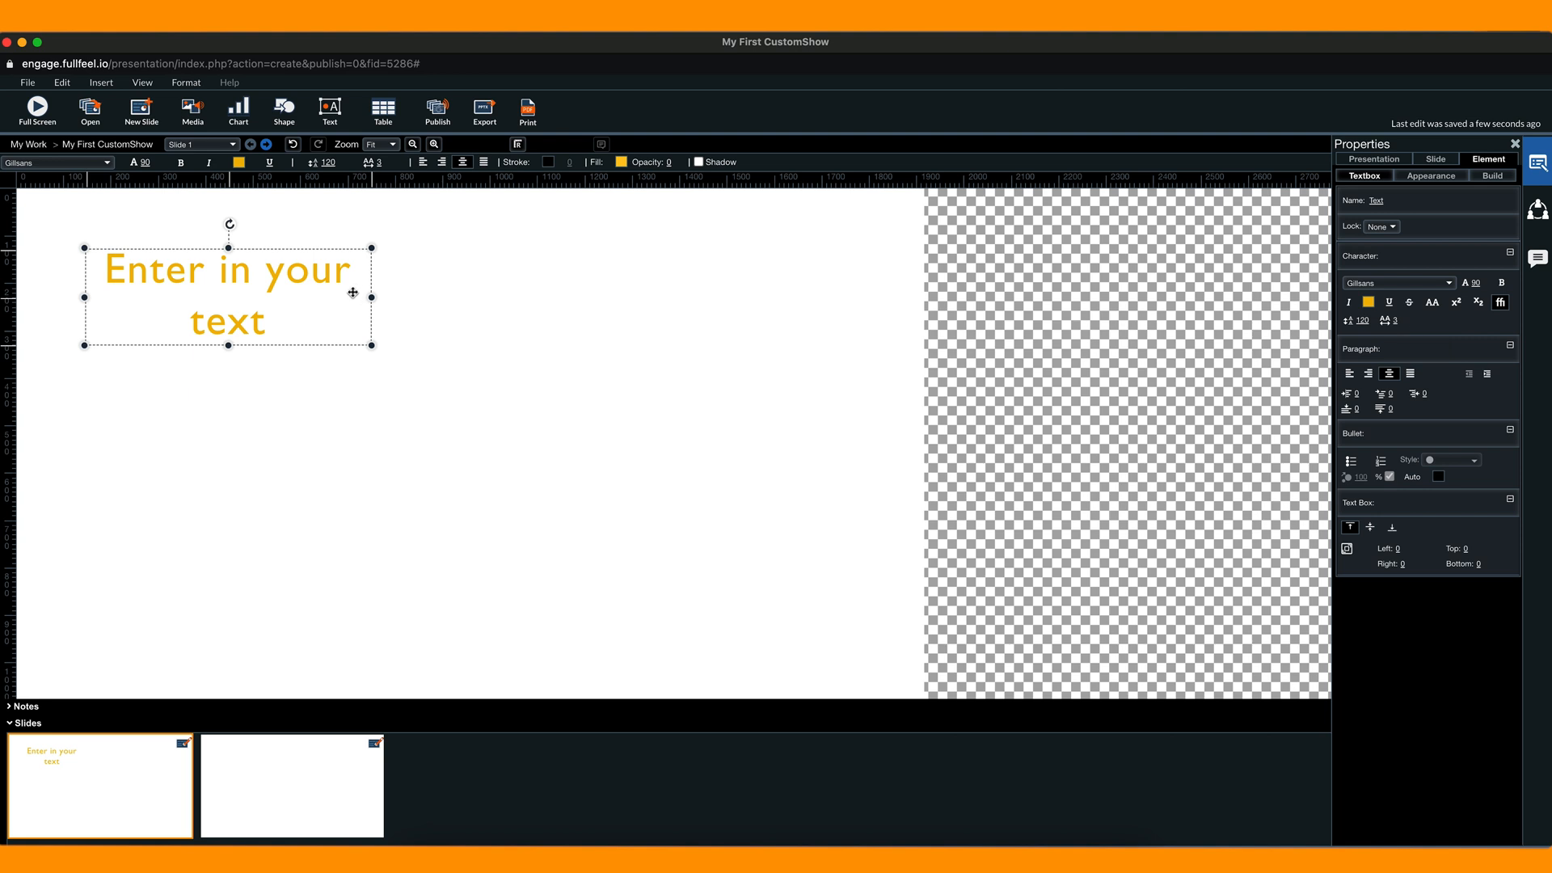
left_click_drag(369, 296, 458, 296)
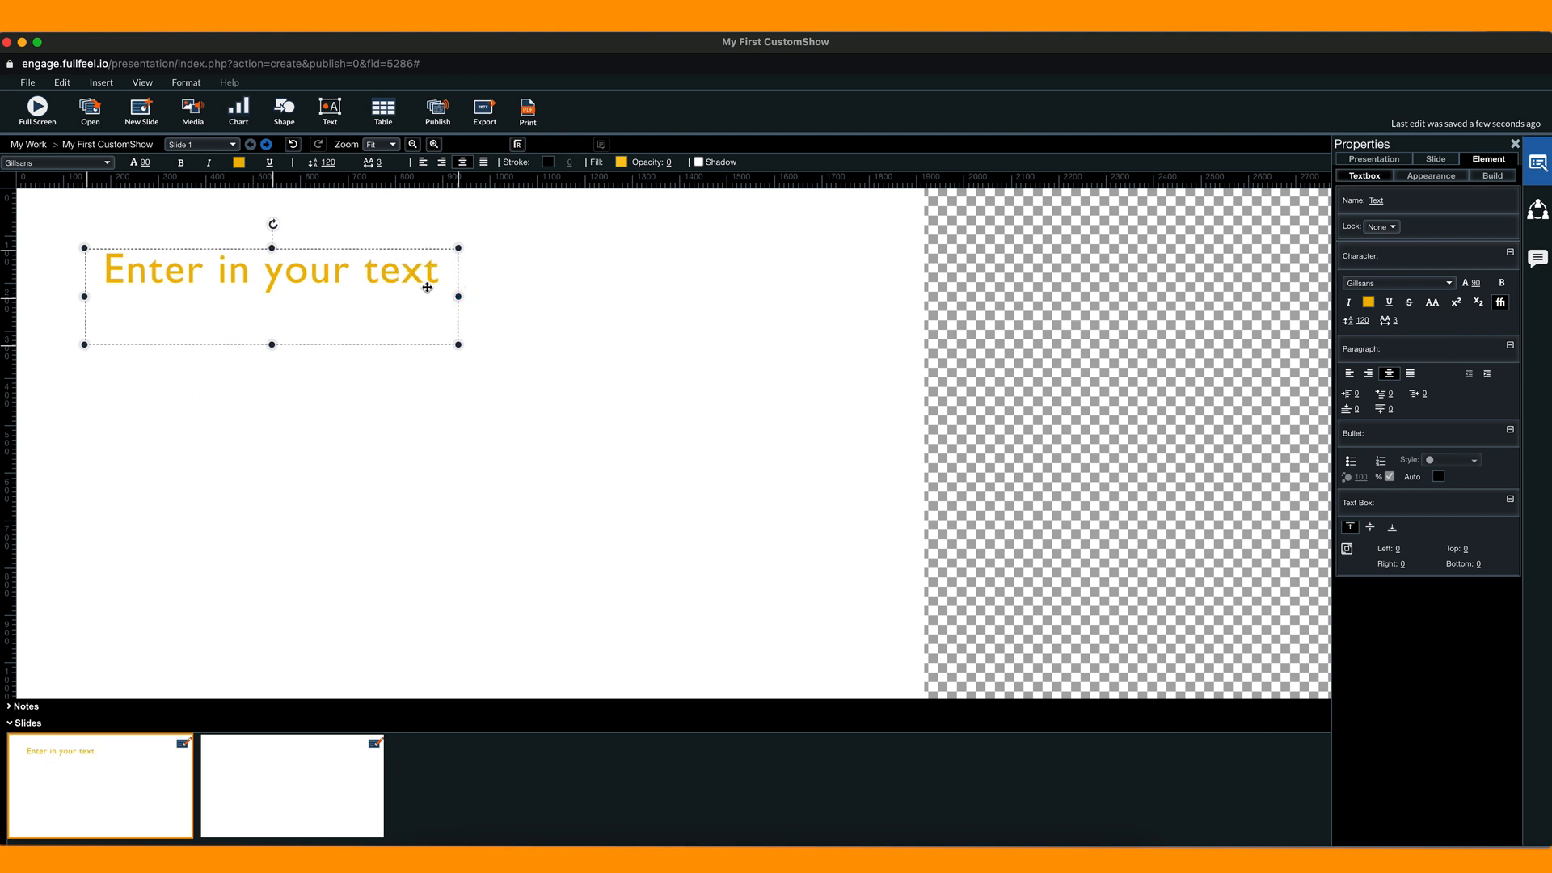
- Add a square shape just below the text and fill it with blue
left_click(286, 110)
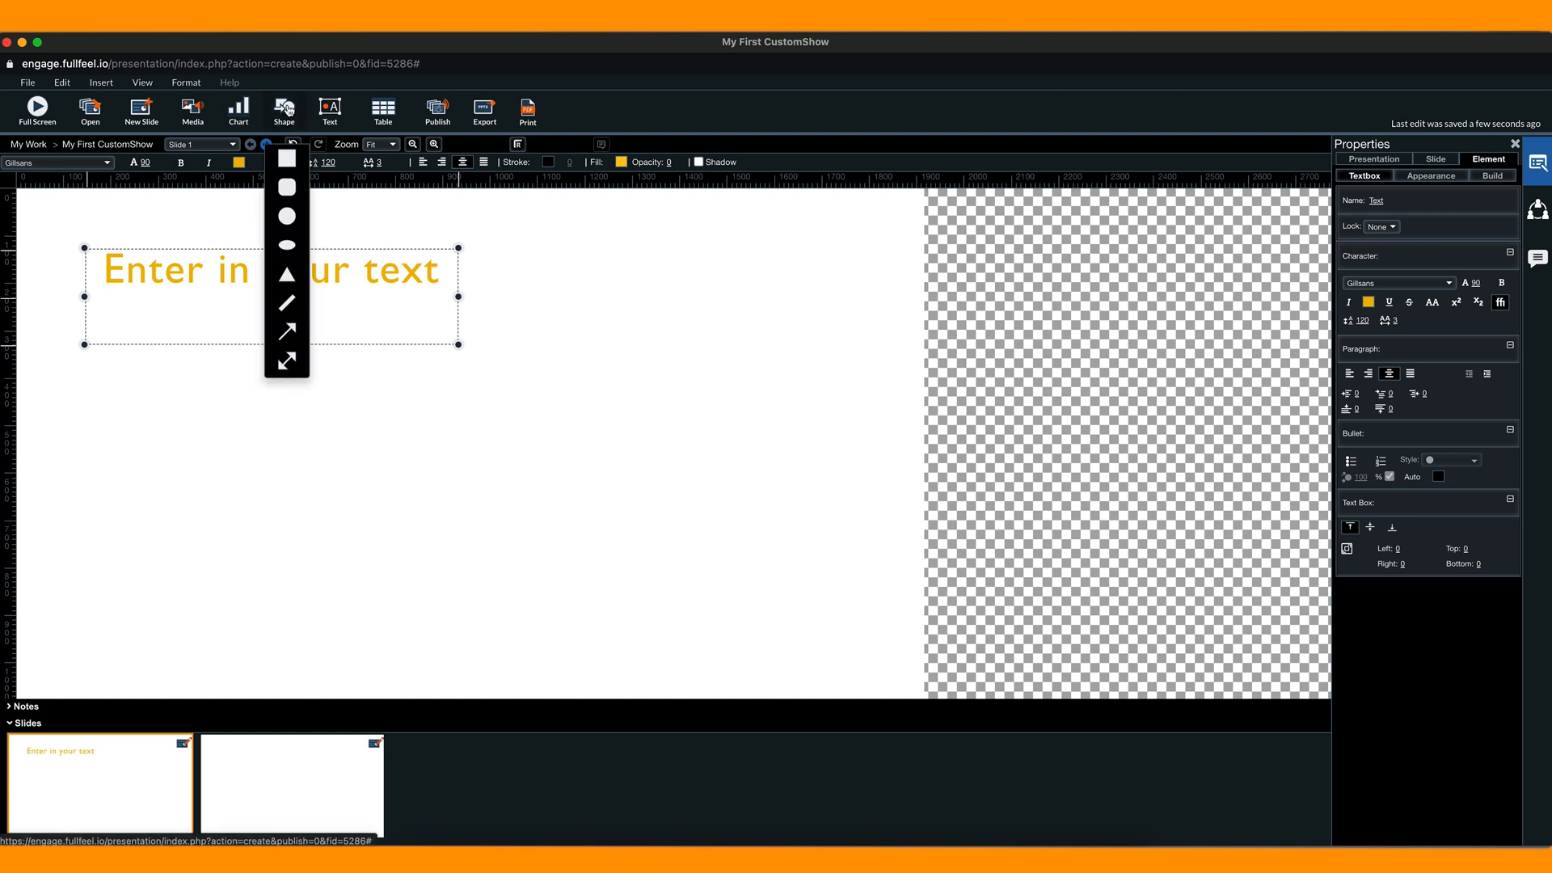
left_click(288, 162)
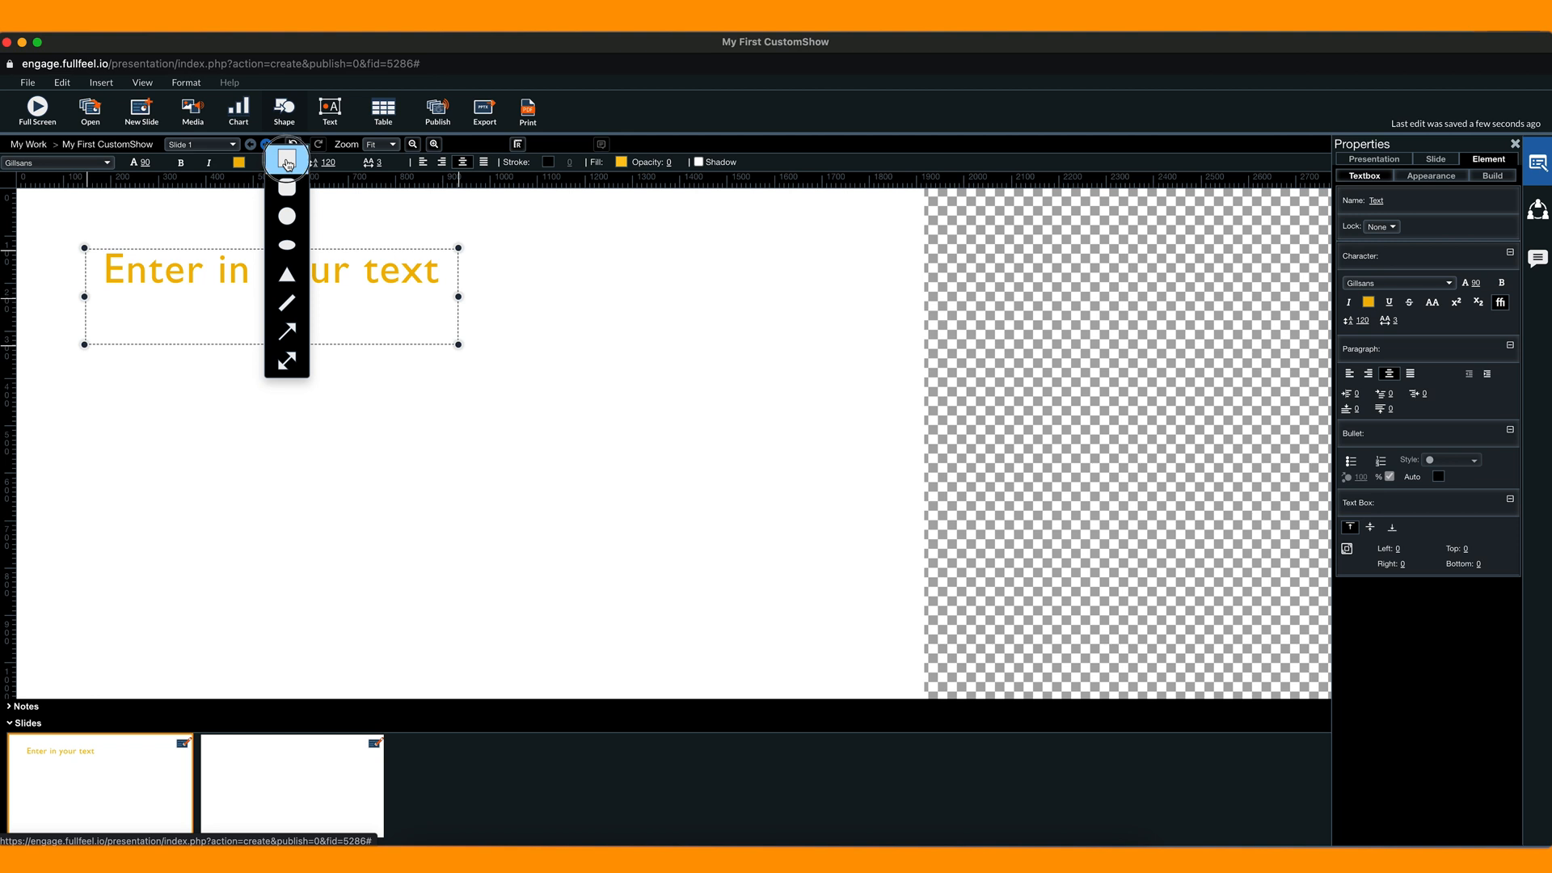
left_click_drag(134, 311, 129, 357)
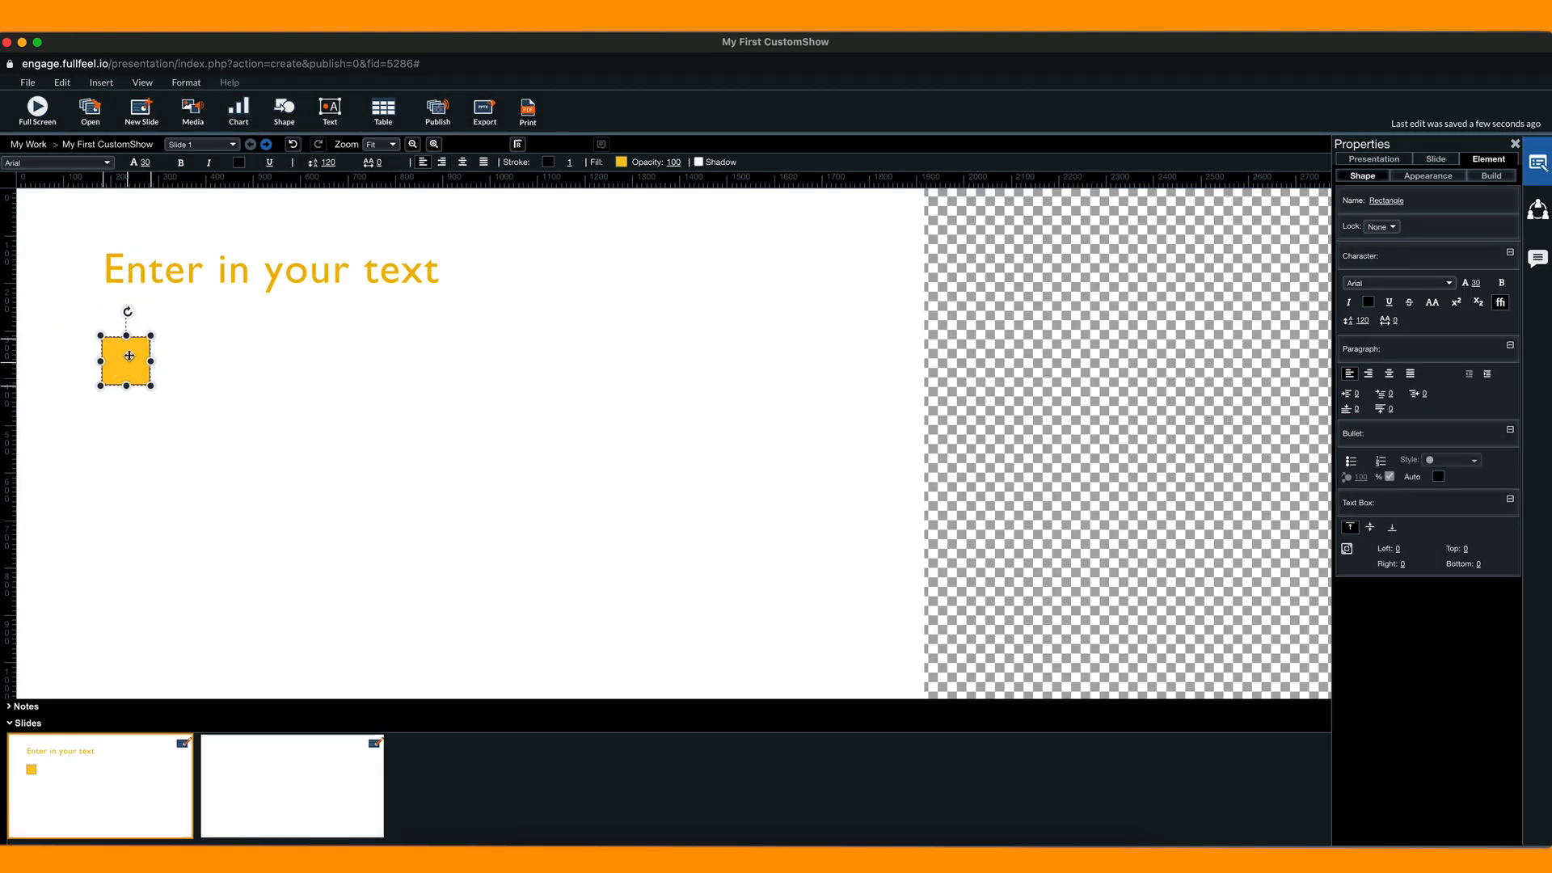
left_click(620, 164)
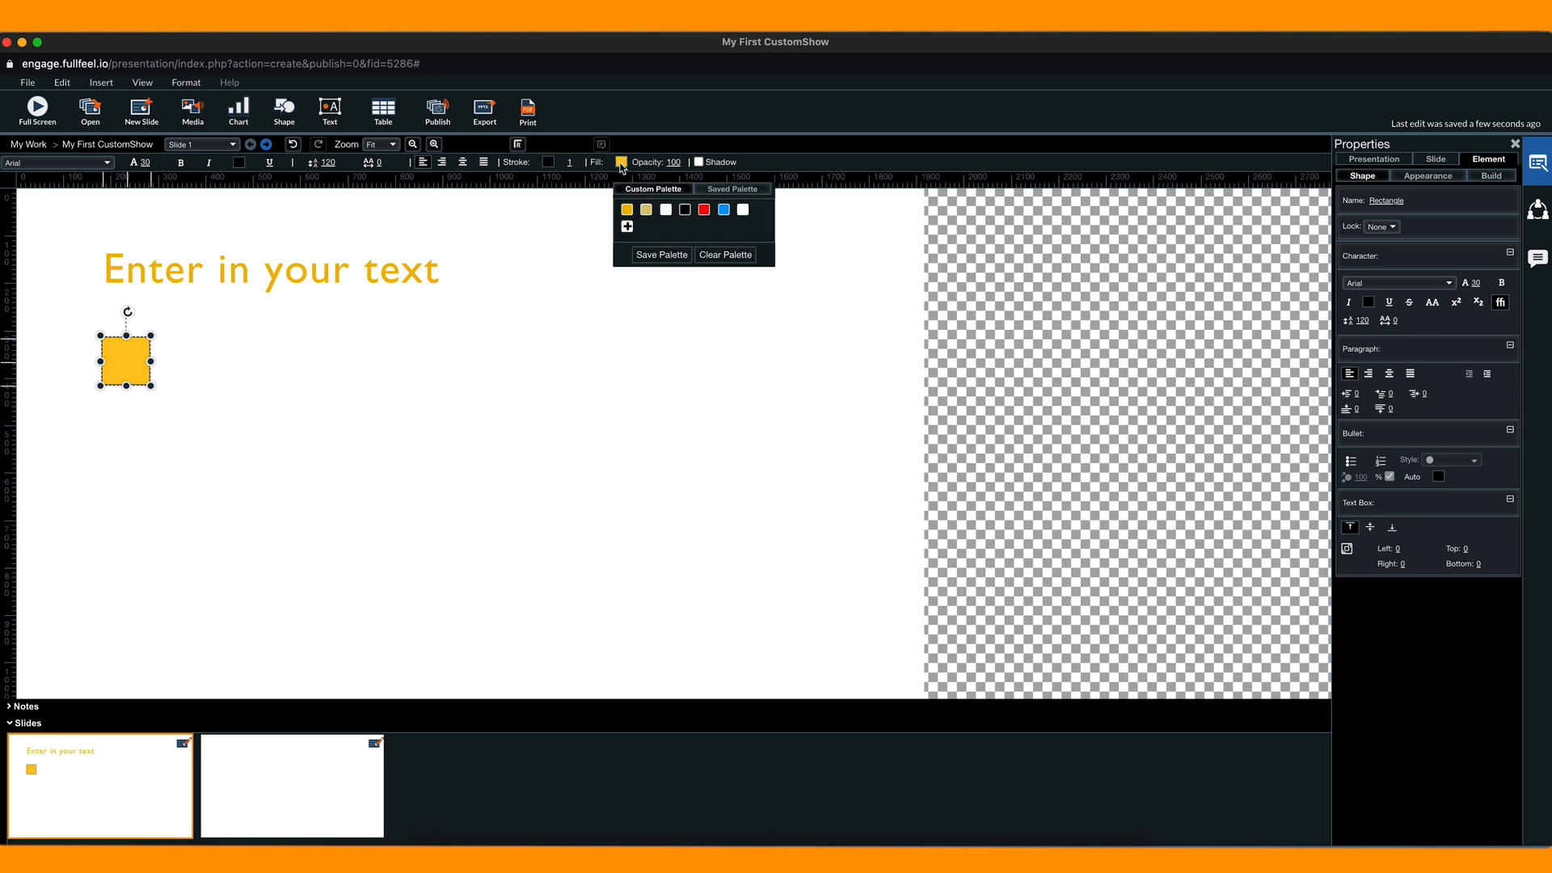
left_click(720, 214)
- Set the blue square's stroke width to 3
left_click(570, 163)
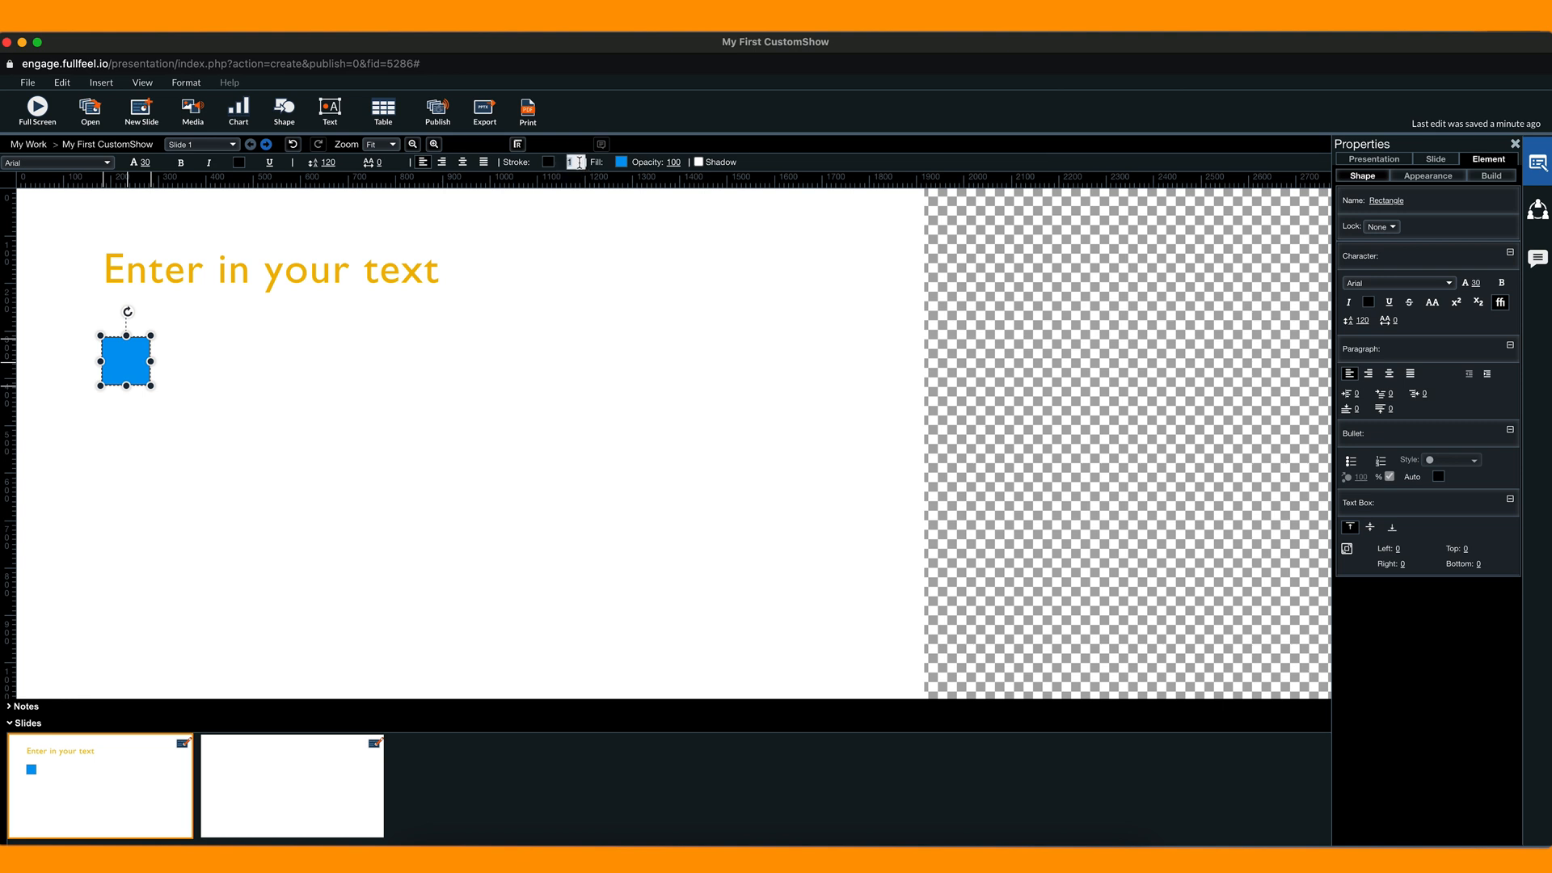
type("3")
key("Return")
- Set the blue square's stroke width to 0 and its fill opacity to 30
left_click(573, 162)
type("0")
key("Return")
left_click(675, 162)
type("30")
key("Return")
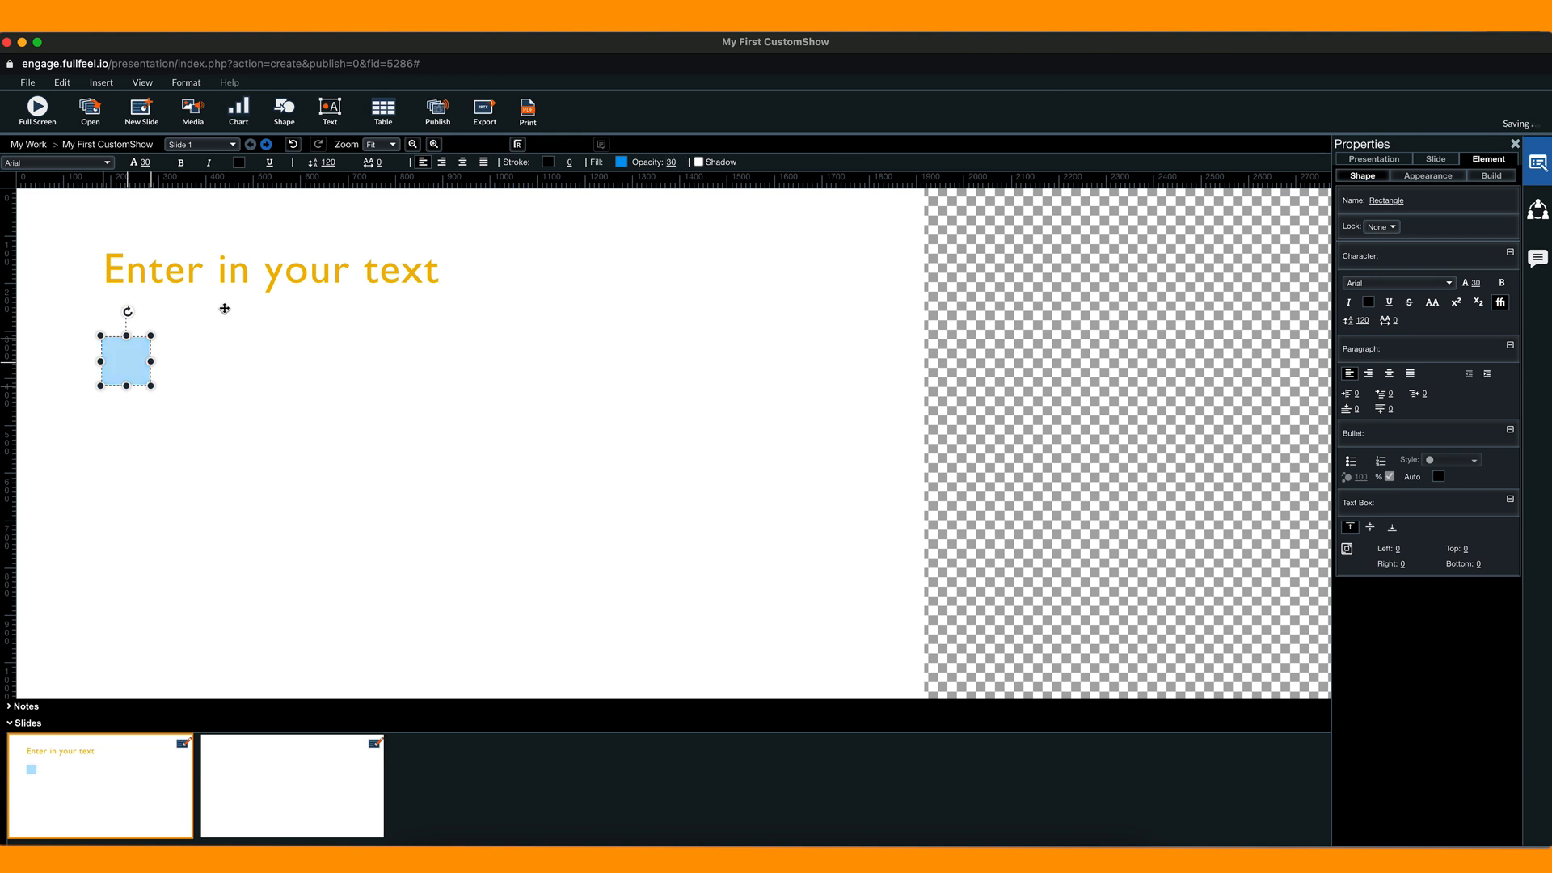
- Move the blue square closer to the text above and resize it to 600 wide by 300 high
mouse_move(133, 357)
left_mouse_down()
mouse_move(125, 260)
mouse_move(420, 267)
mouse_move(372, 323)
mouse_move(117, 338)
left_mouse_up()
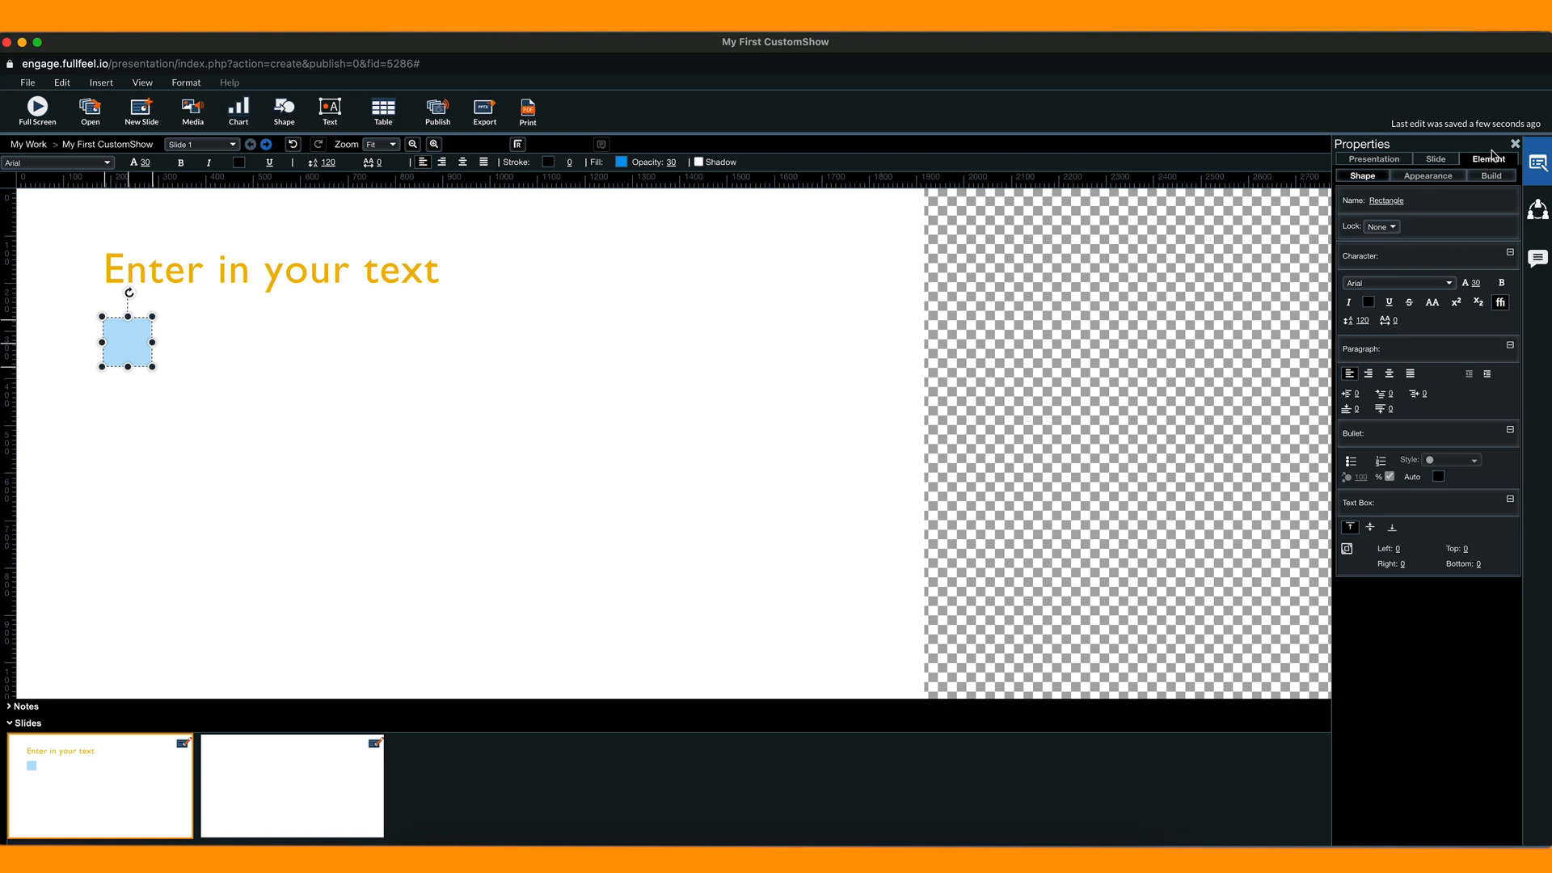
left_click(1412, 179)
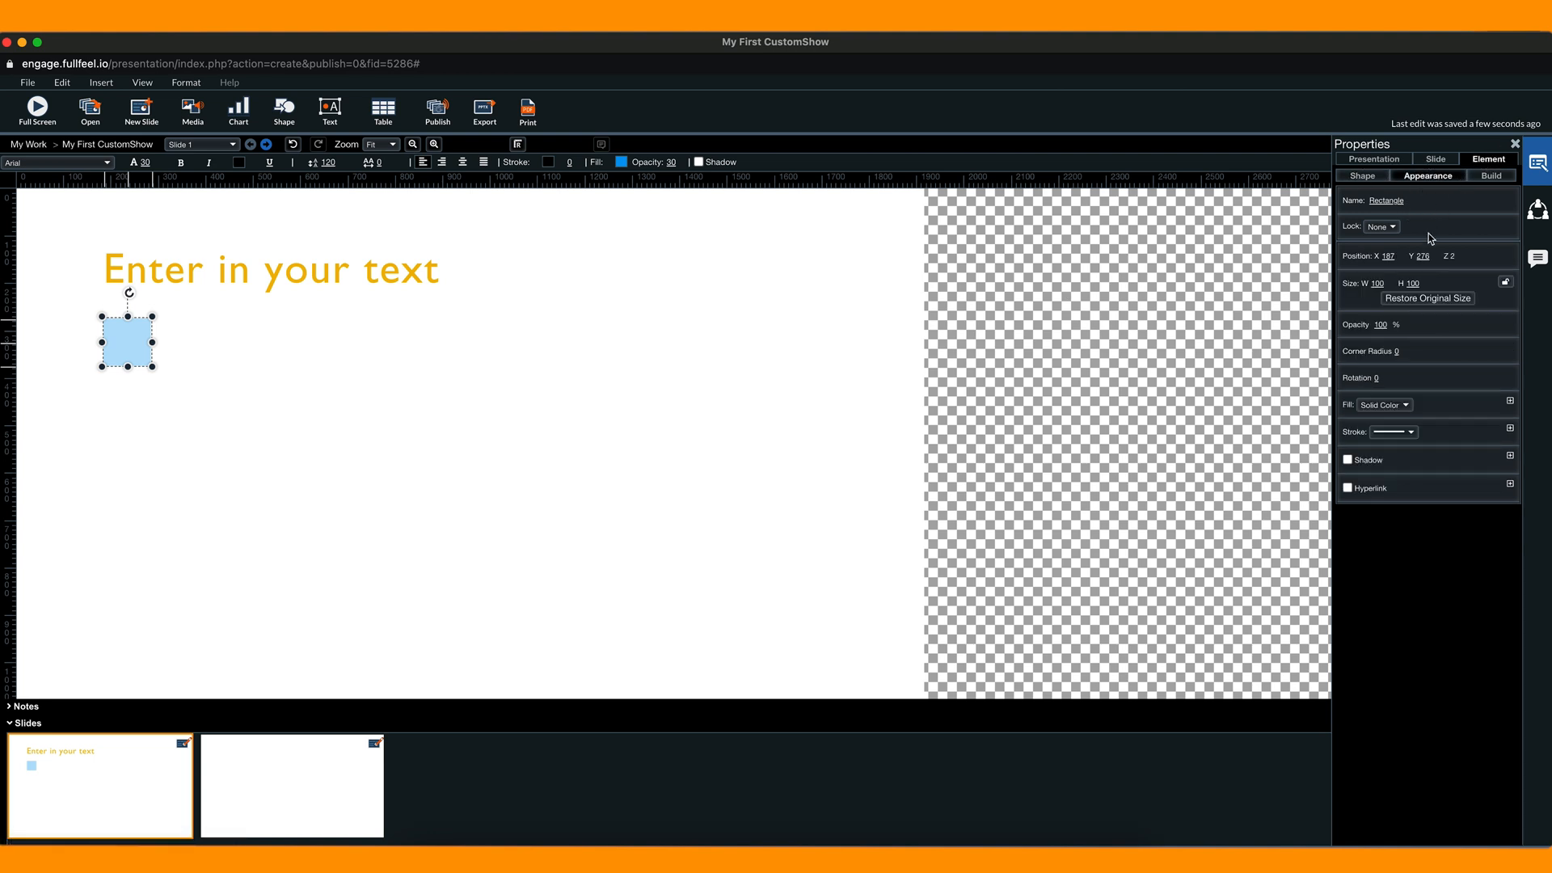
left_click(1378, 284)
type("600")
left_click(1412, 282)
type("300")
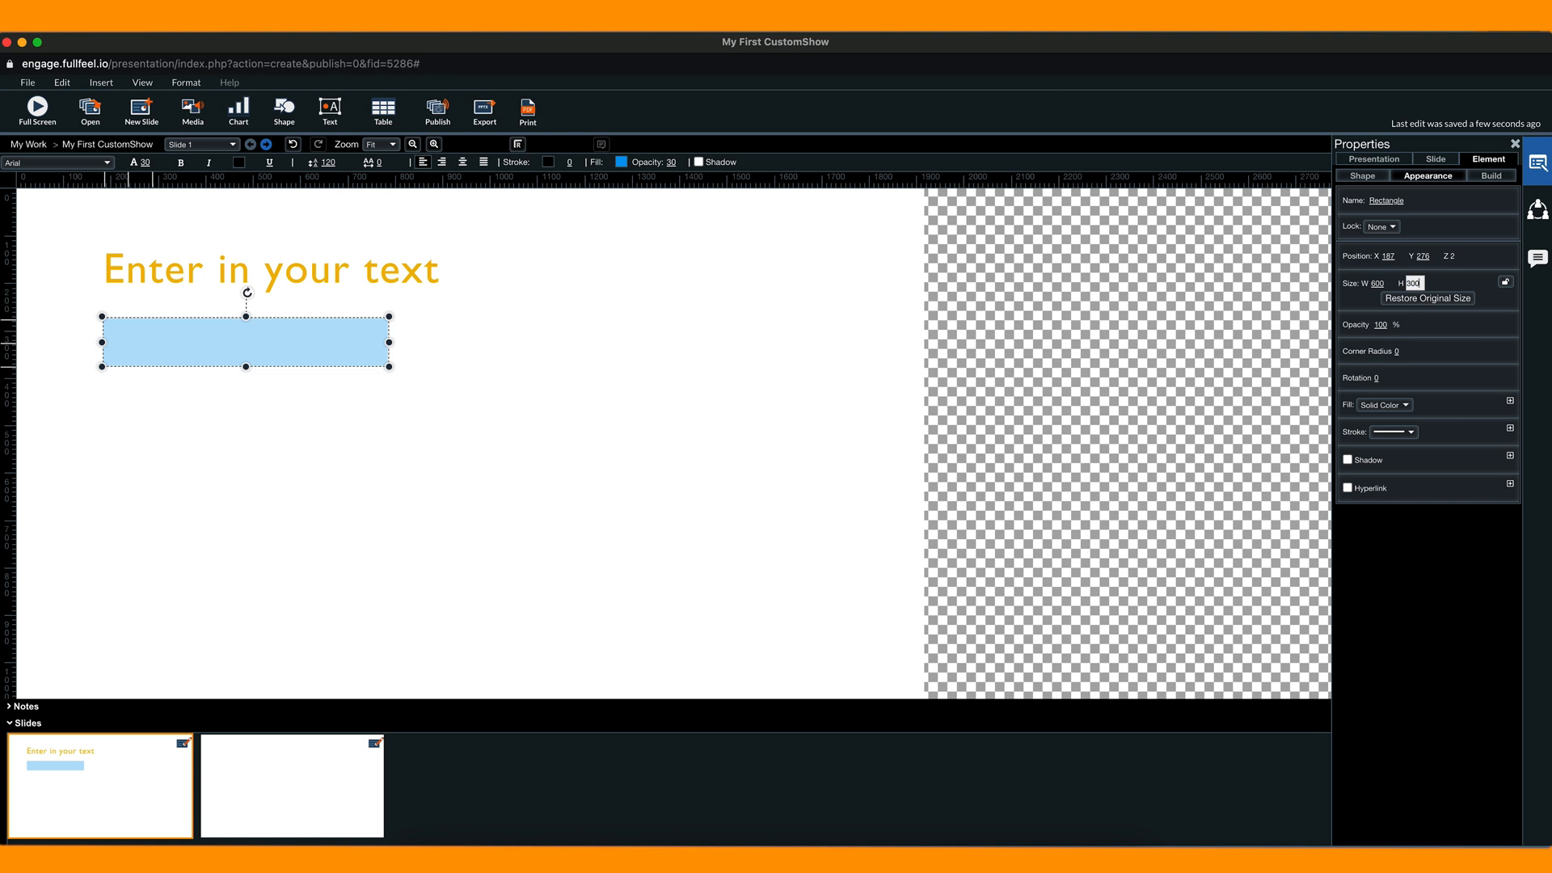
key("Return")
- Position the blue rectangle at X 100, Y 300 and deselect it
left_click(1391, 257)
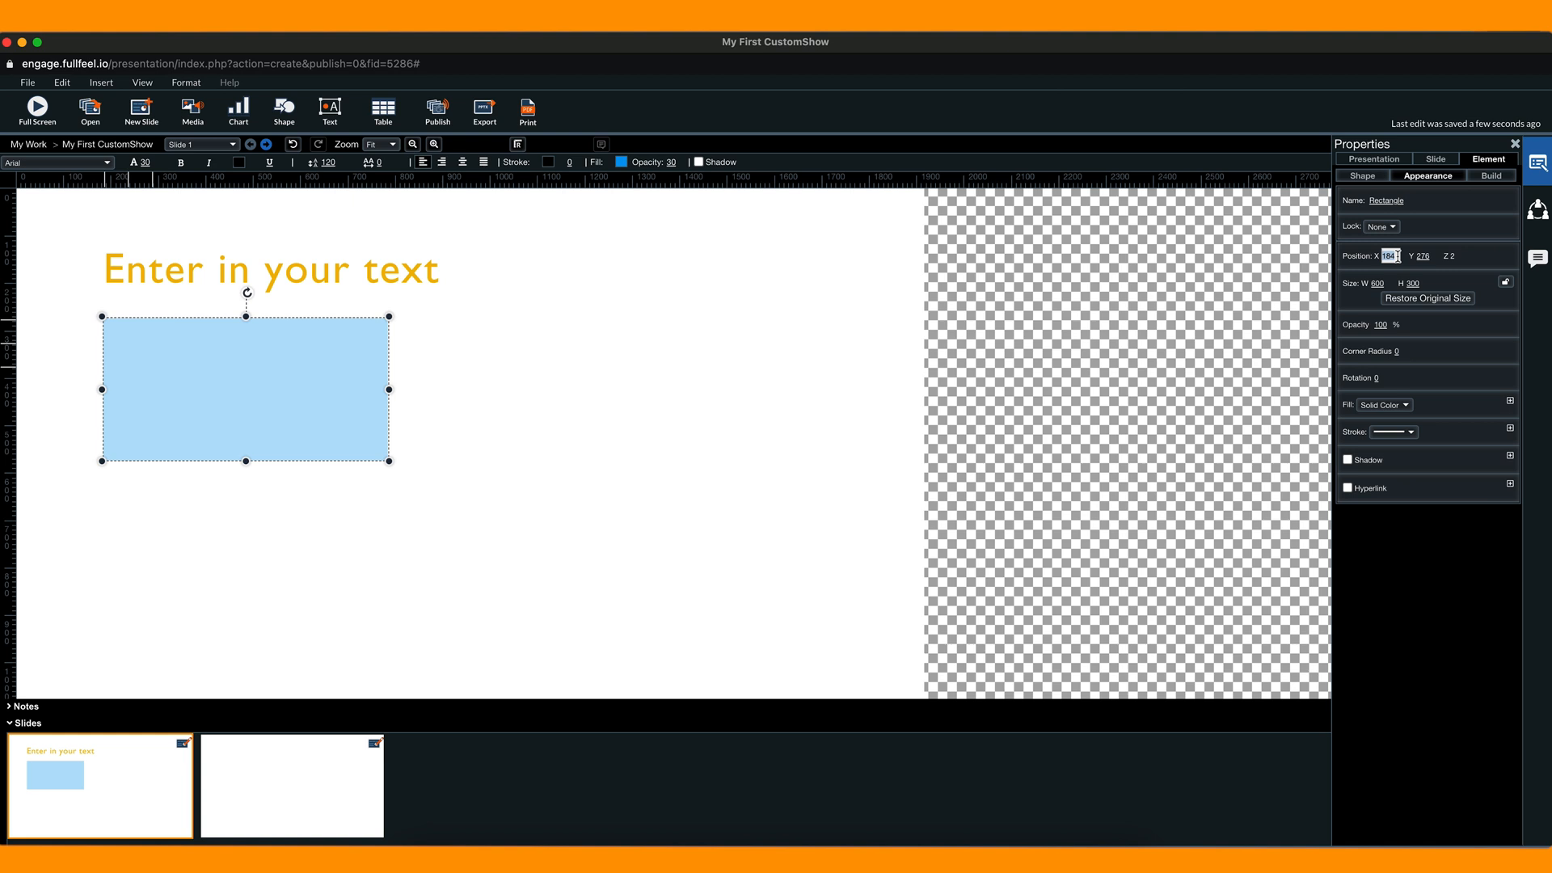
type("100")
key("Tab")
type("300")
left_click(1005, 337)
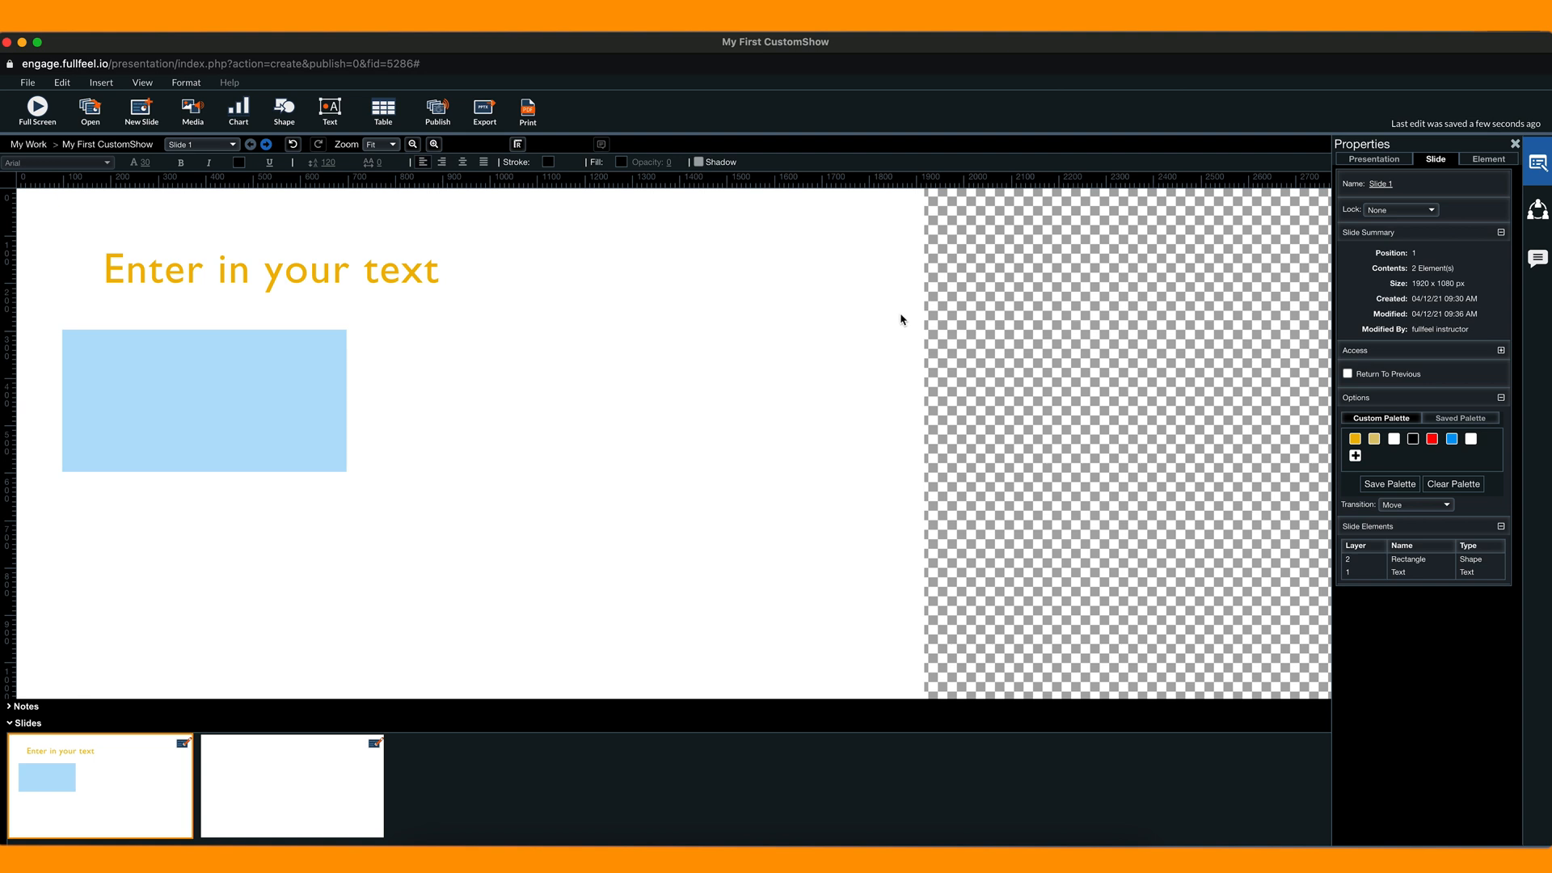
- Insert "background image" from My Work media, shrink it to about 493 x 370, and place it below the blue rectangle
left_click(191, 113)
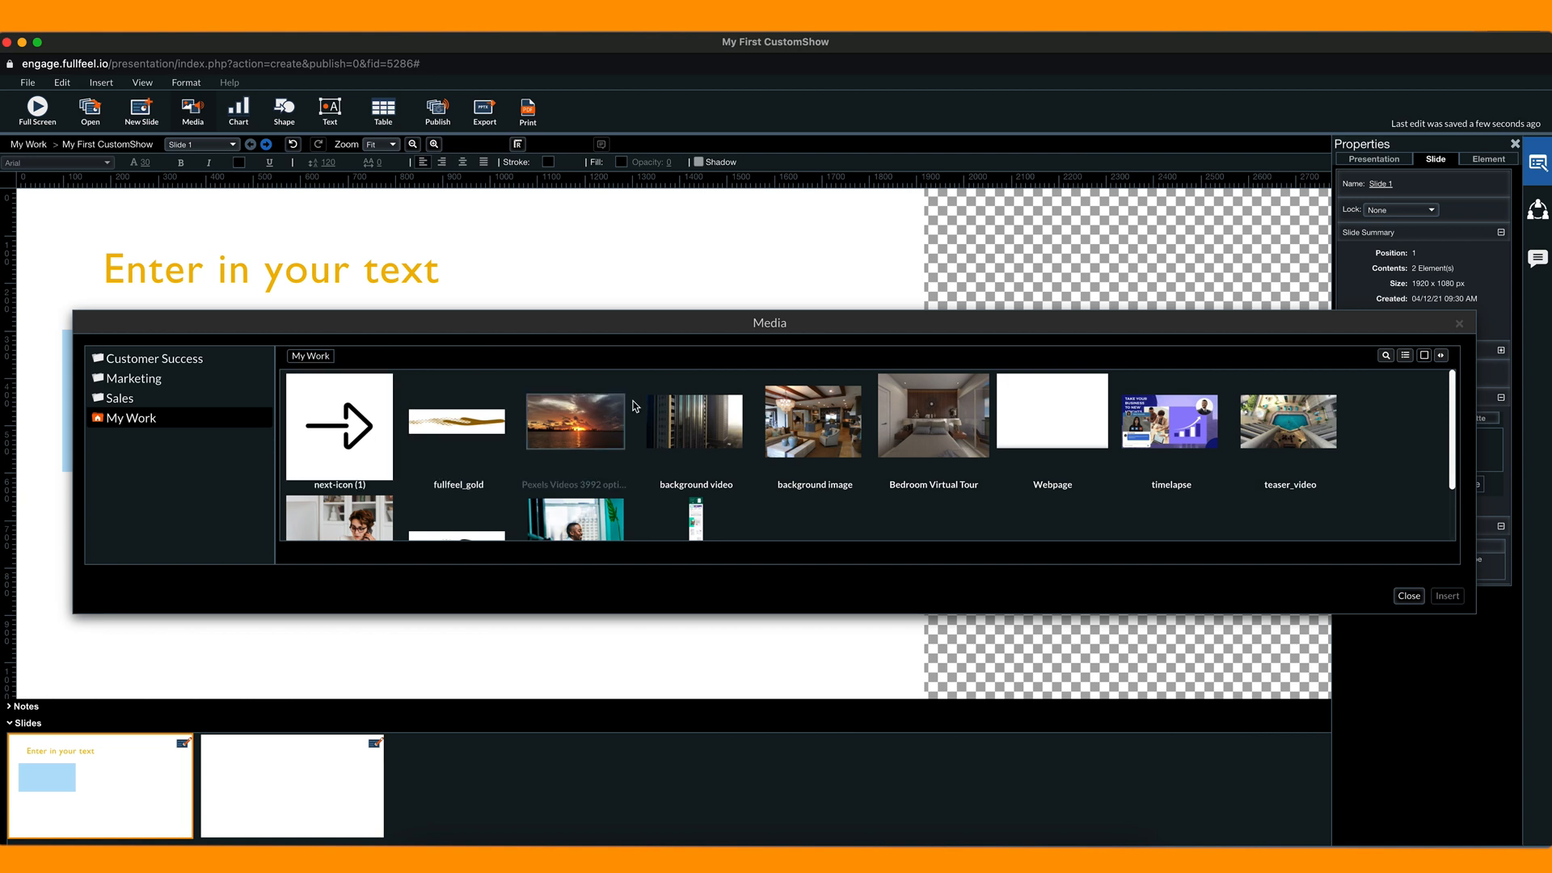
left_click(824, 425)
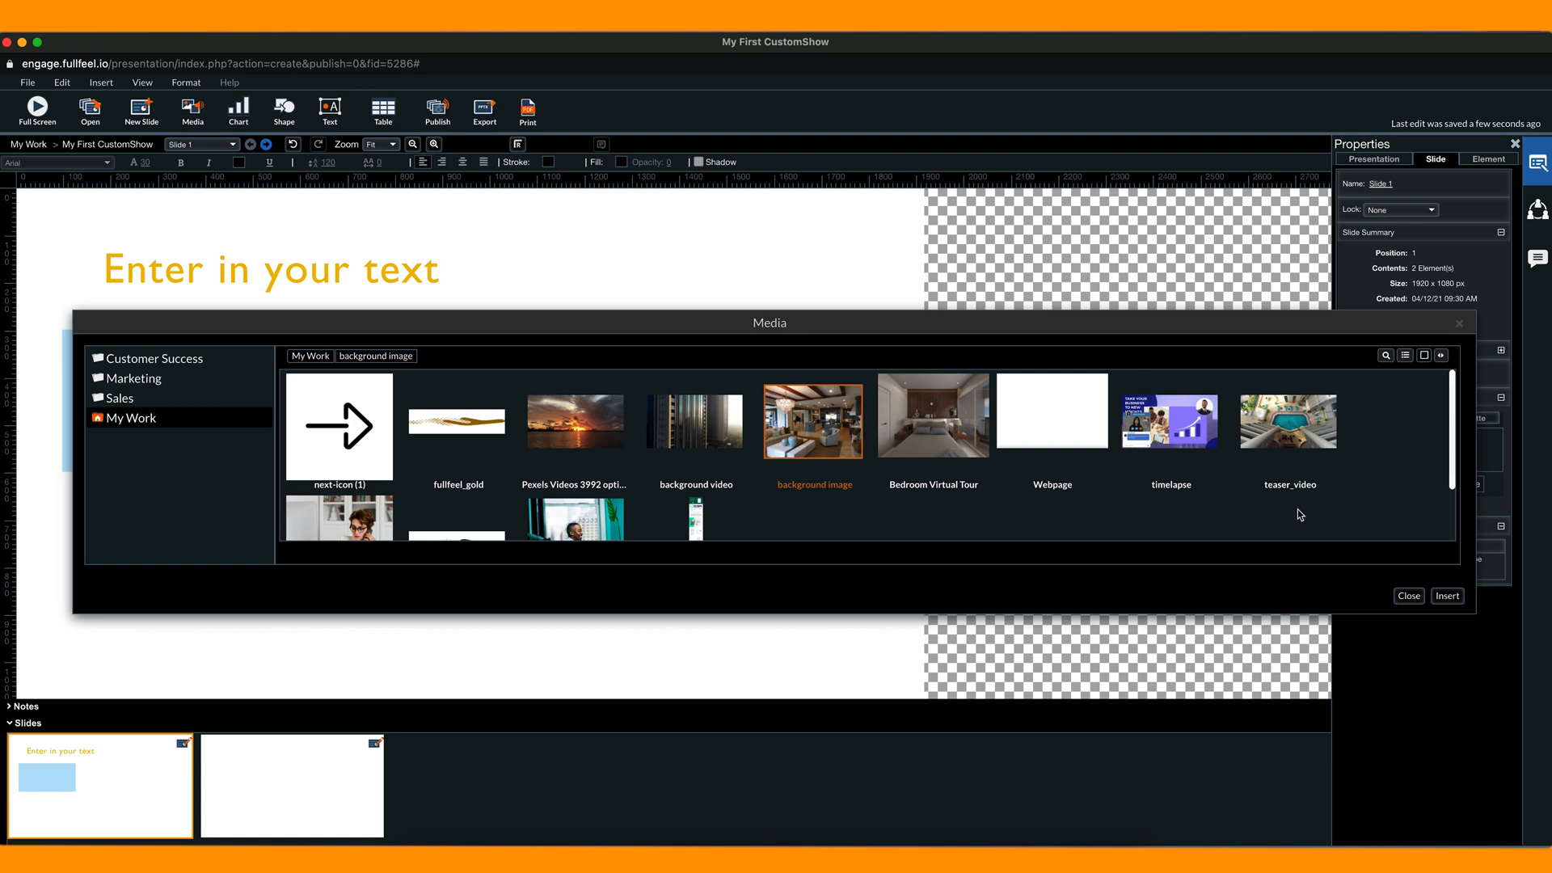
left_click(1449, 598)
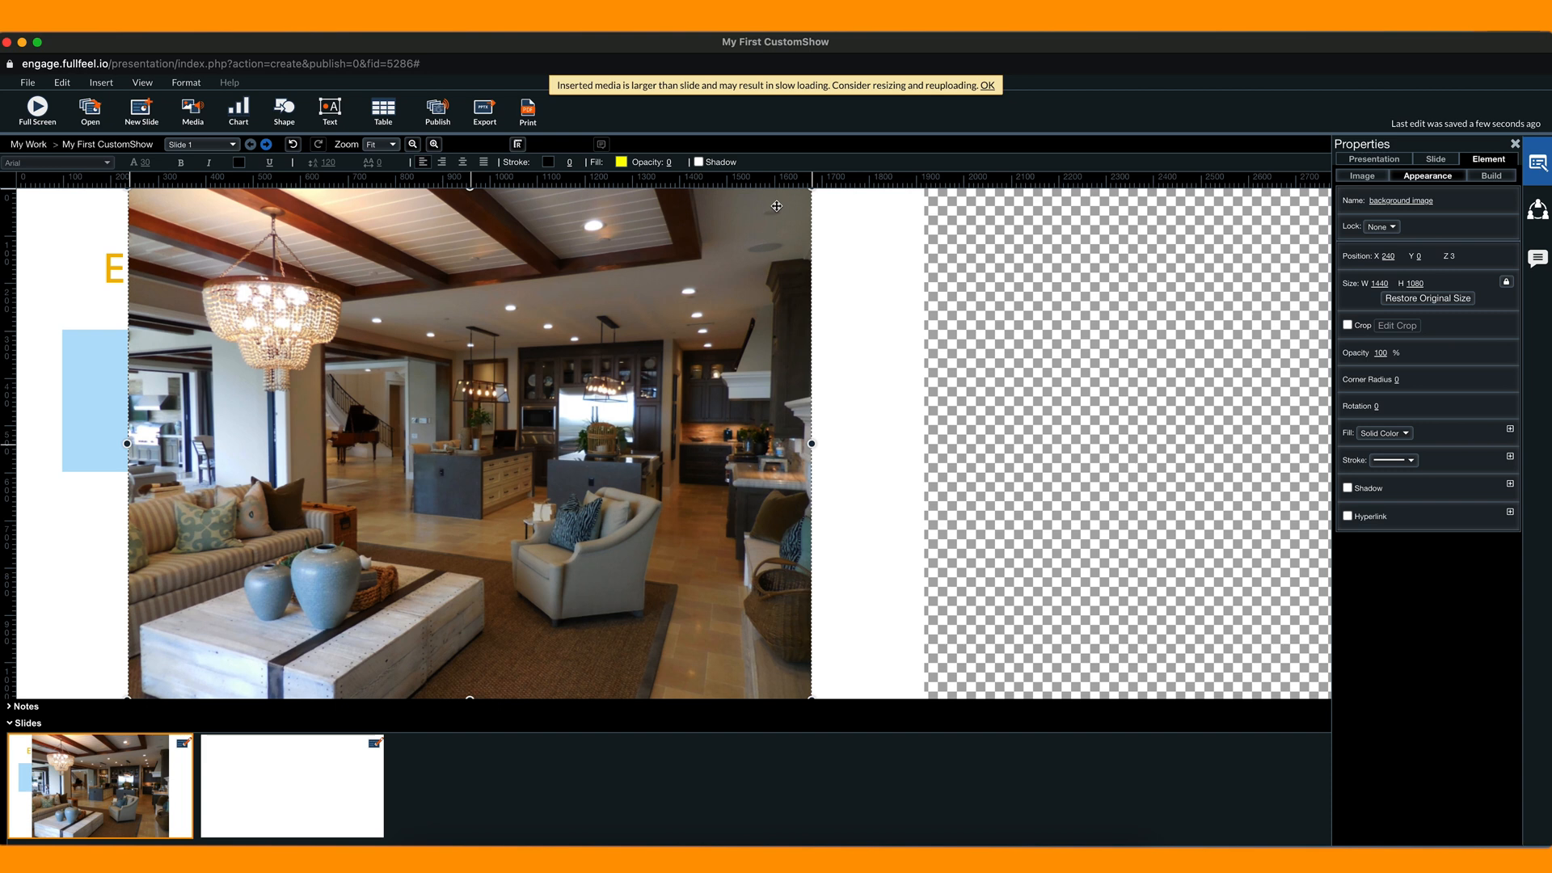
left_click_drag(812, 190, 307, 518)
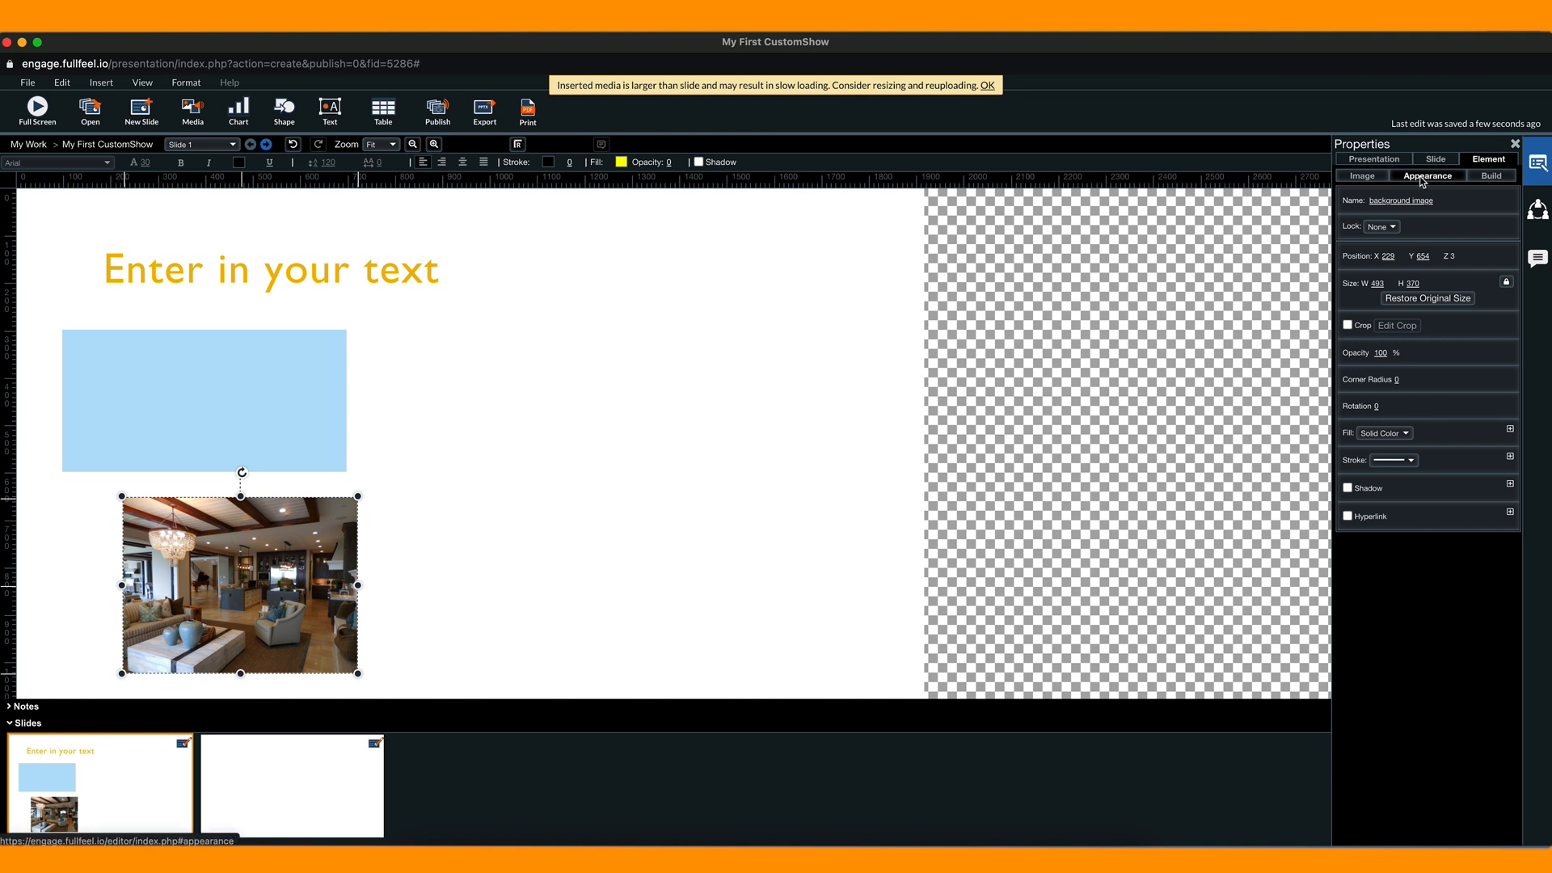
- Crop both the left and right sides of the background image and set its corner radius to 40
left_click(1347, 325)
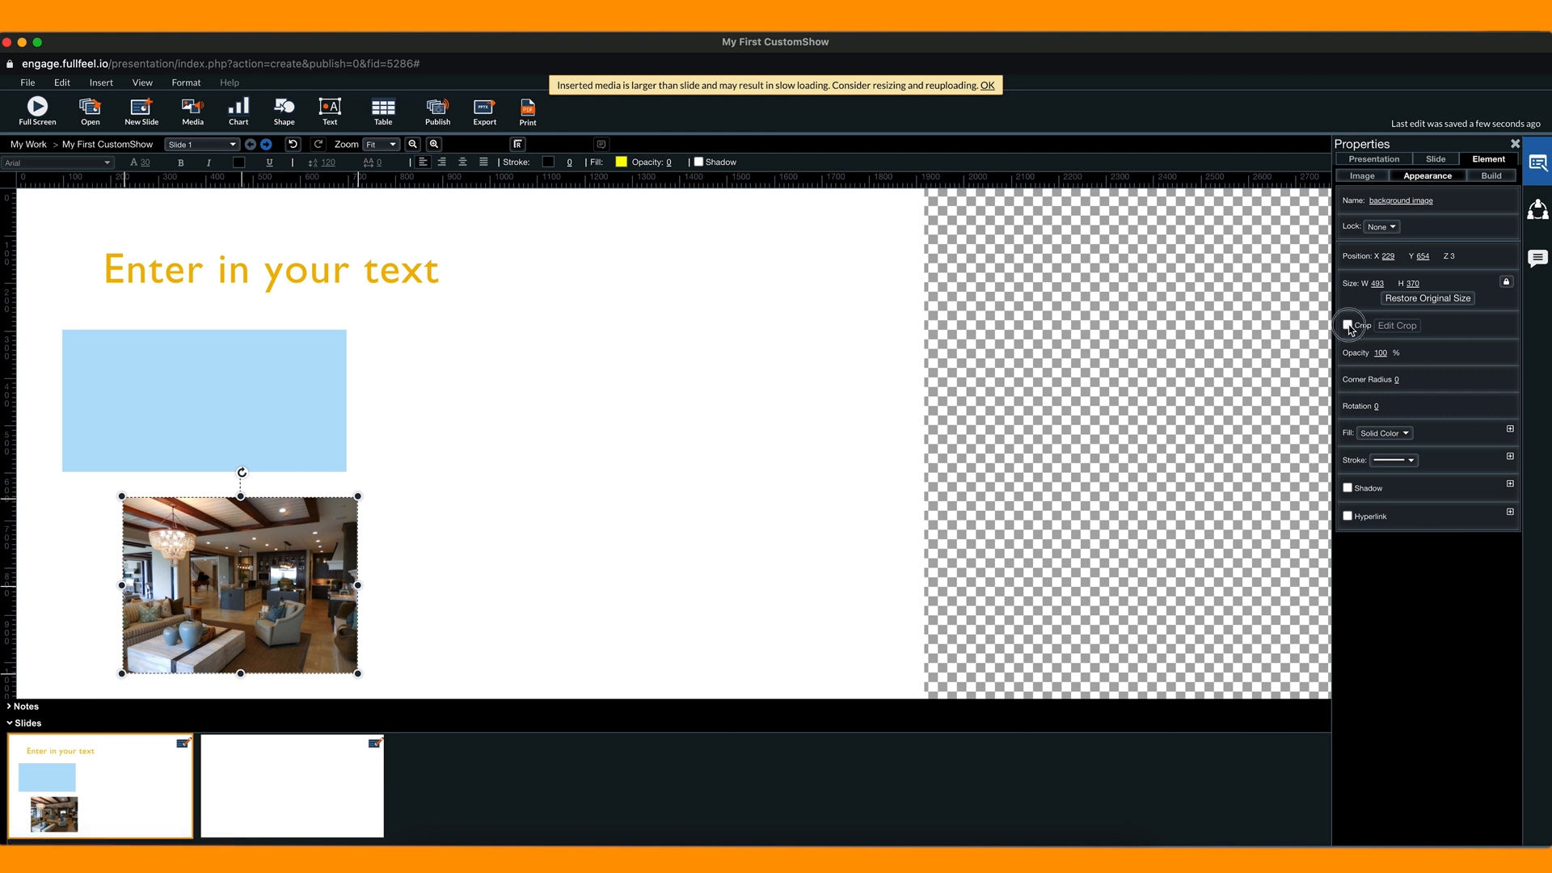
left_click(1392, 326)
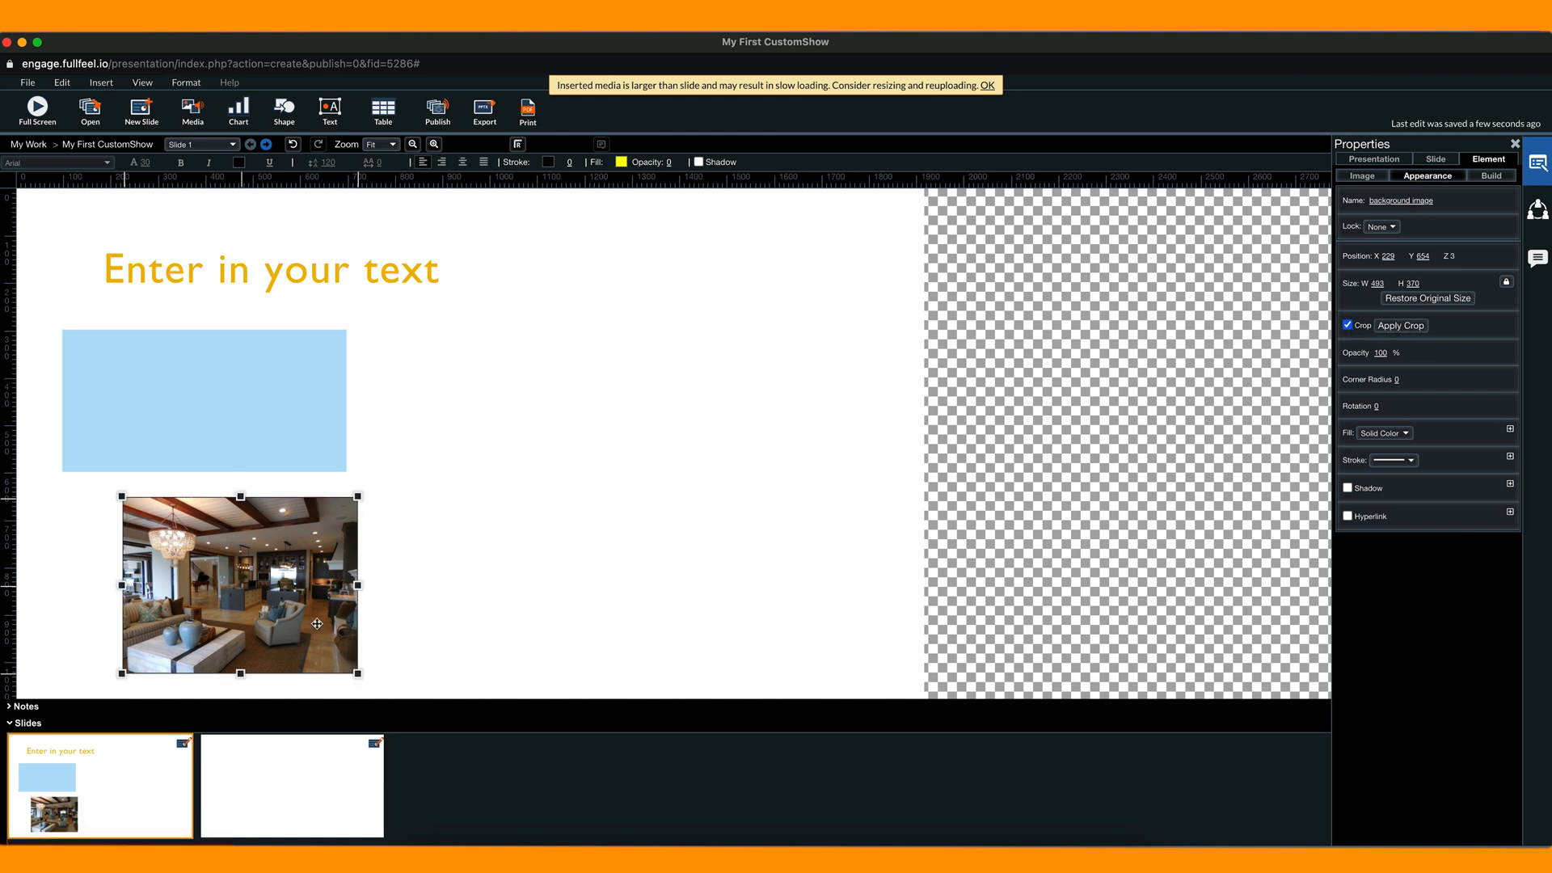
left_click_drag(359, 586, 338, 585)
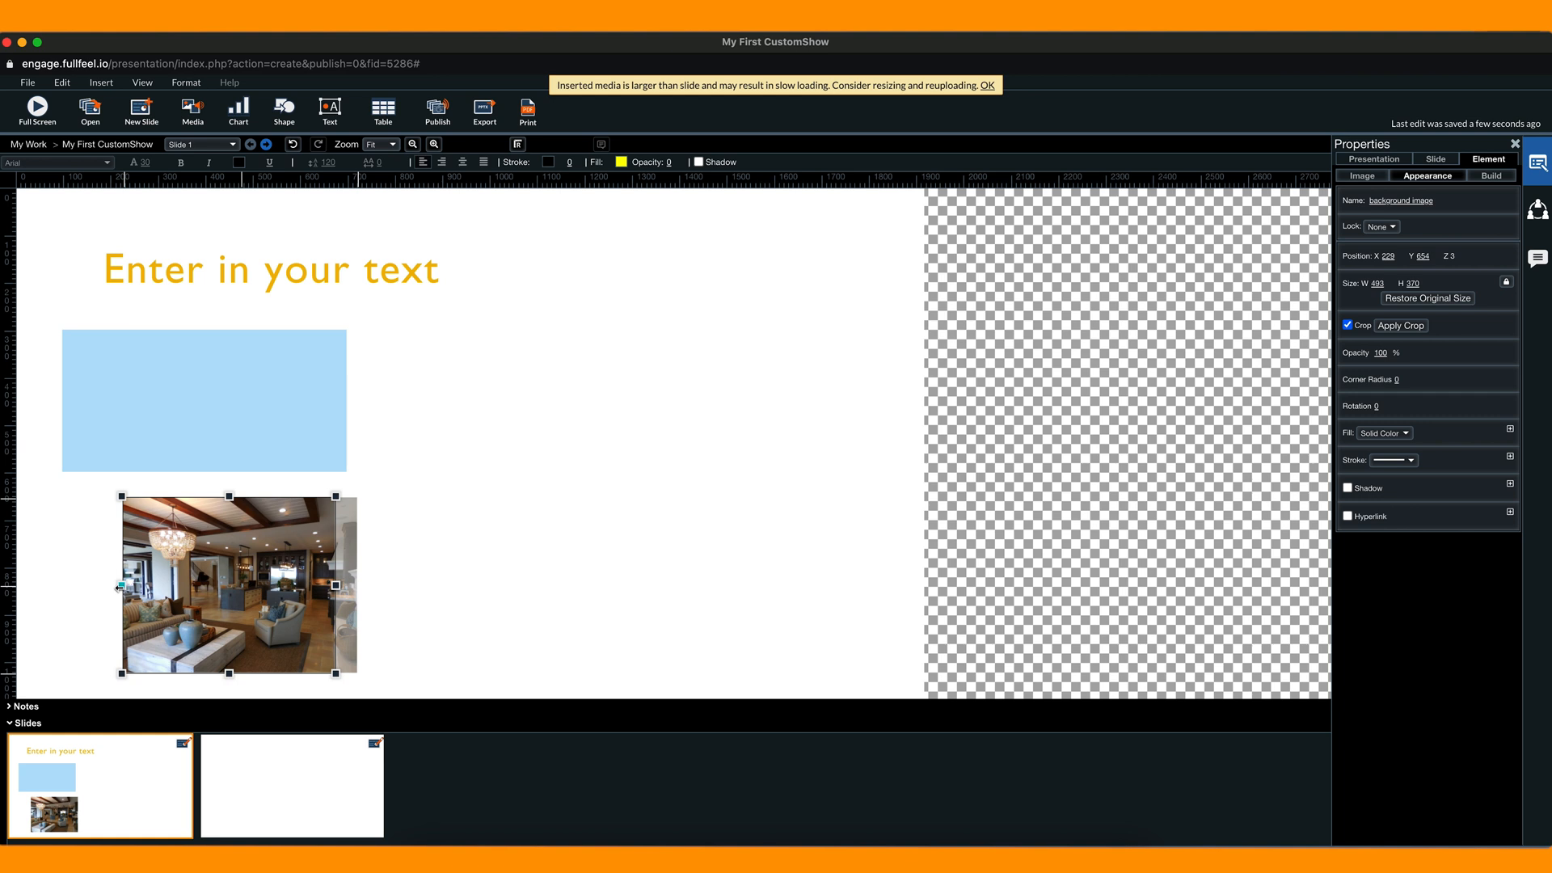
left_click_drag(121, 584, 145, 584)
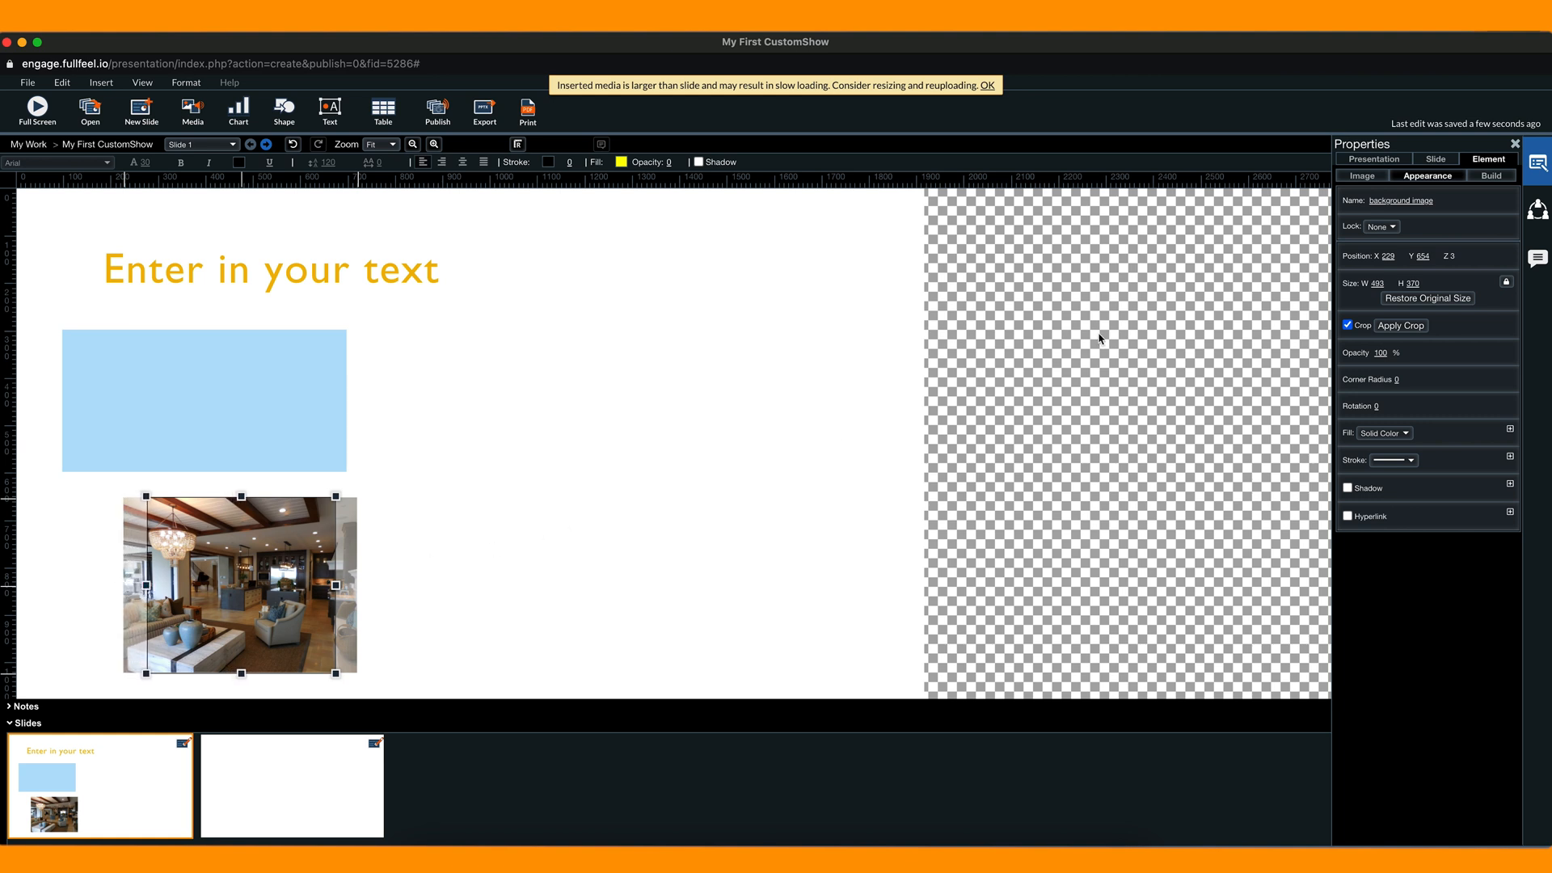
left_click(1399, 380)
type("40")
key("Return")
left_click(1403, 326)
- Move the cropped background image slightly left, to about X 171, Y 649, and open its image resource properties
left_click_drag(279, 559, 252, 556)
left_click(342, 539)
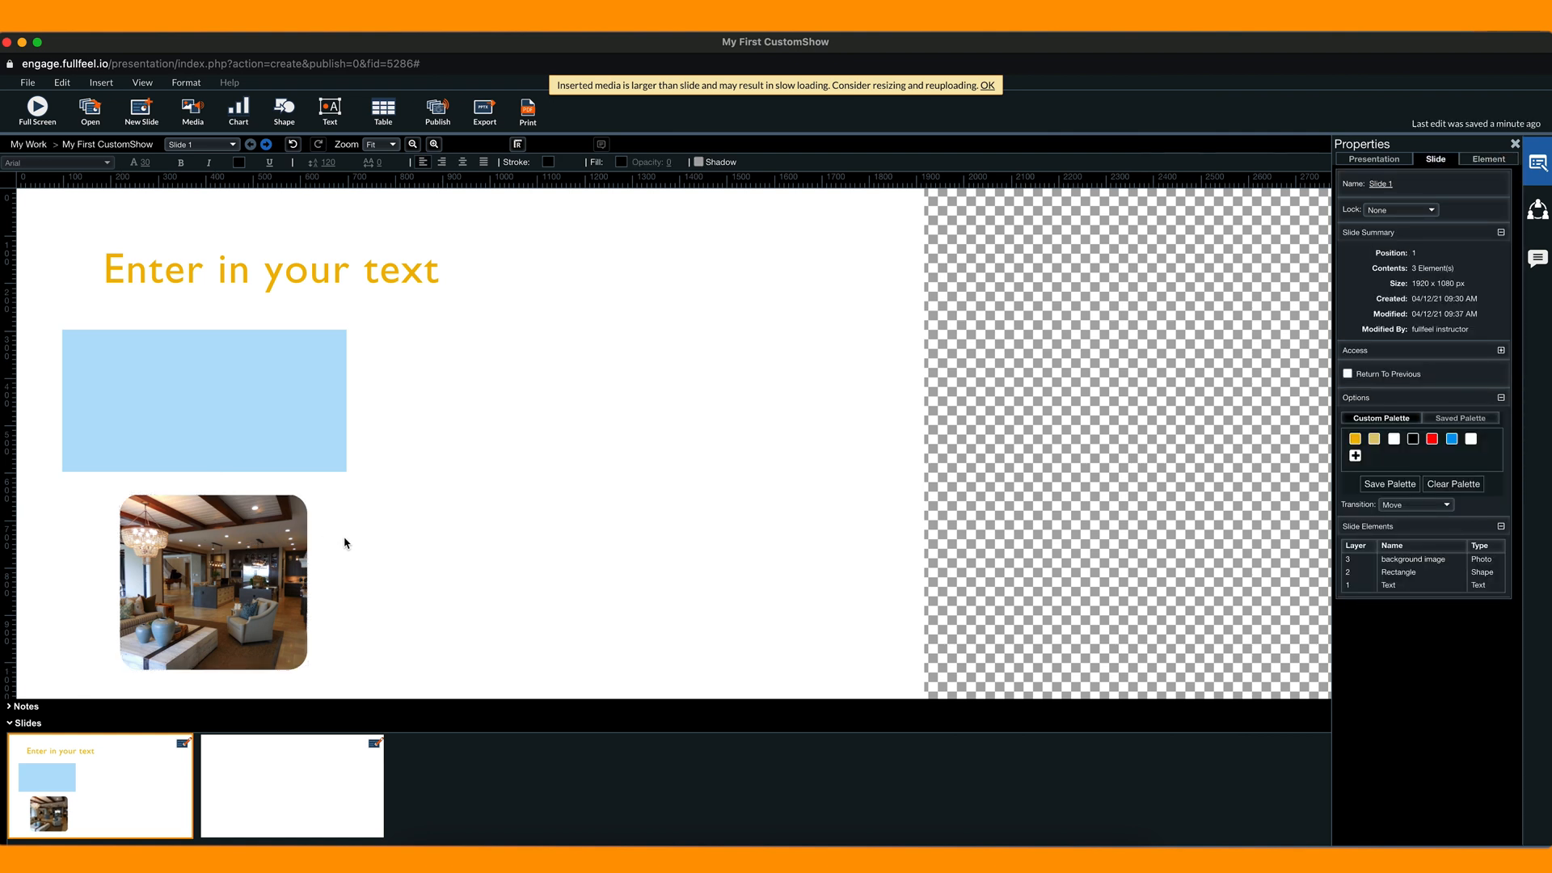
left_click(250, 526)
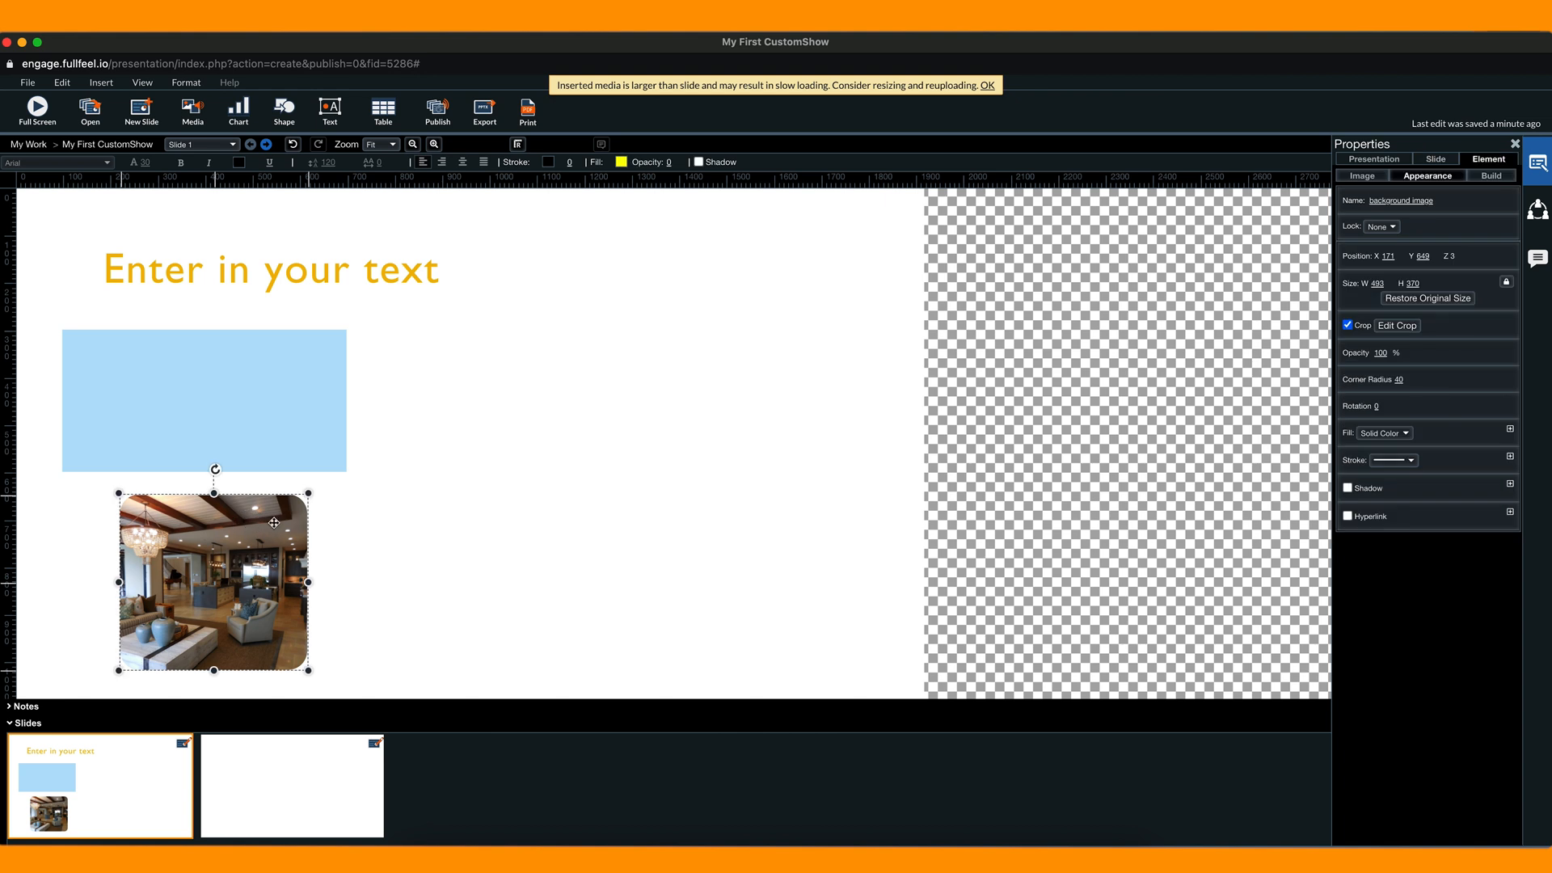
left_click(1362, 176)
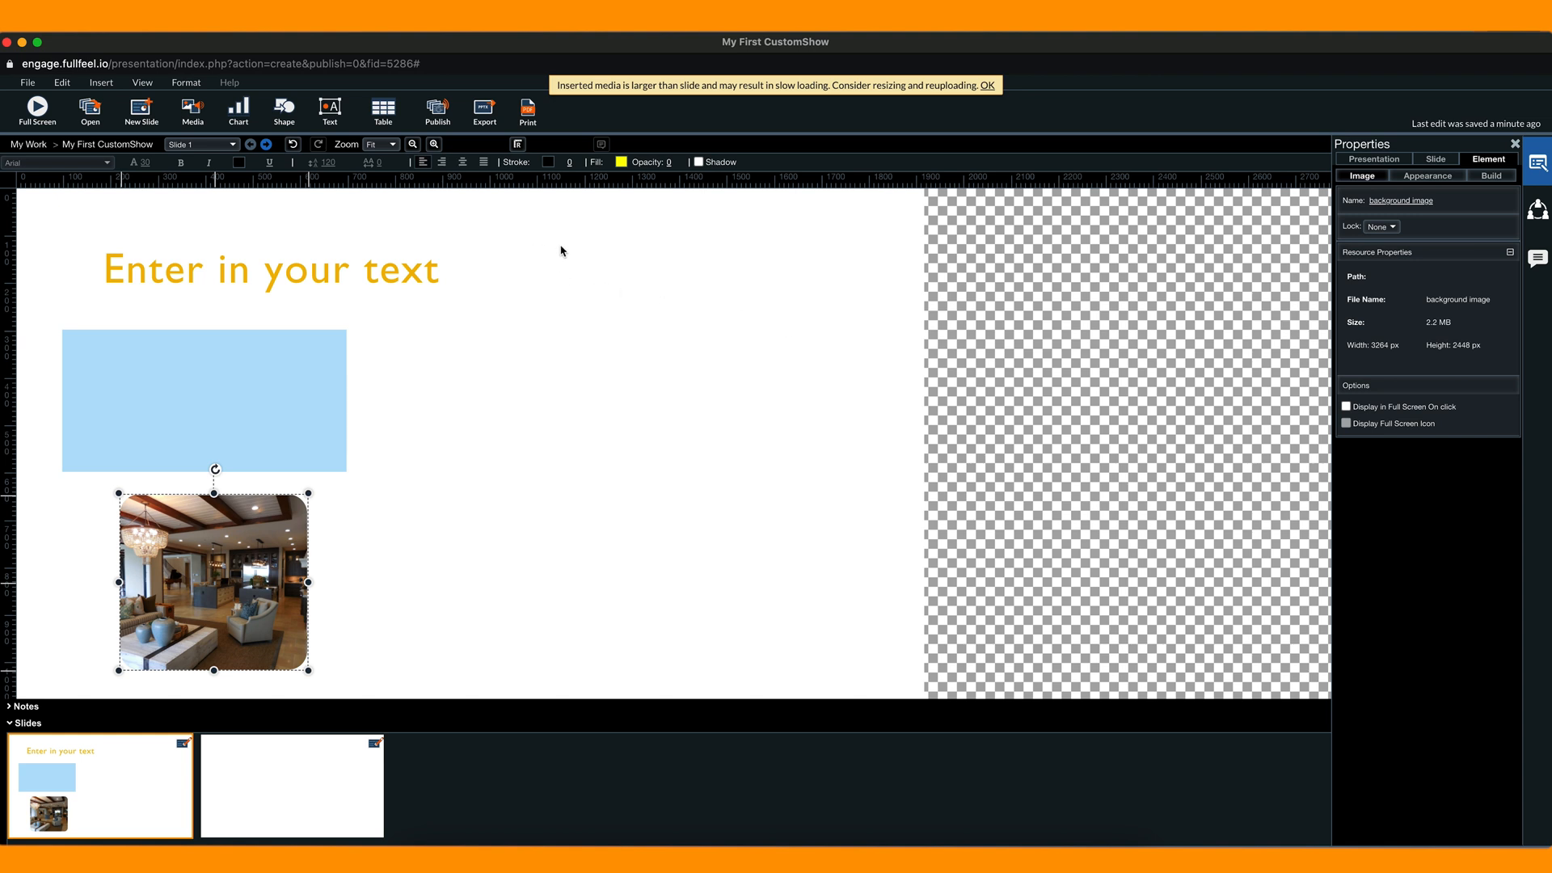
- Insert "background video" from My Work media, shrink it into the slide's upper-right area, and preview the slide full screen
left_click(189, 114)
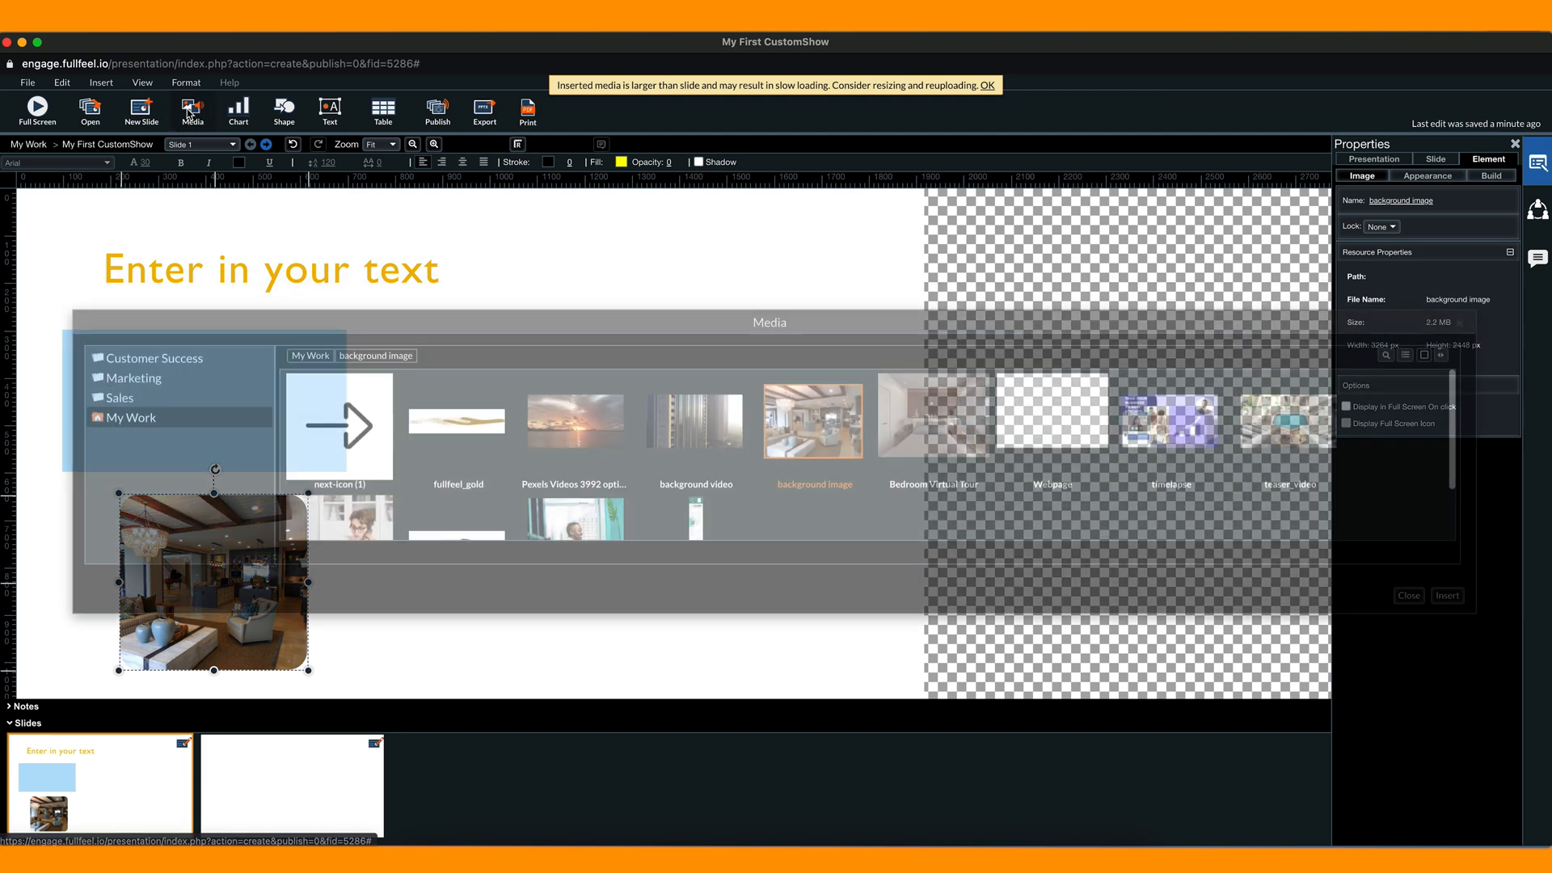
left_click(715, 433)
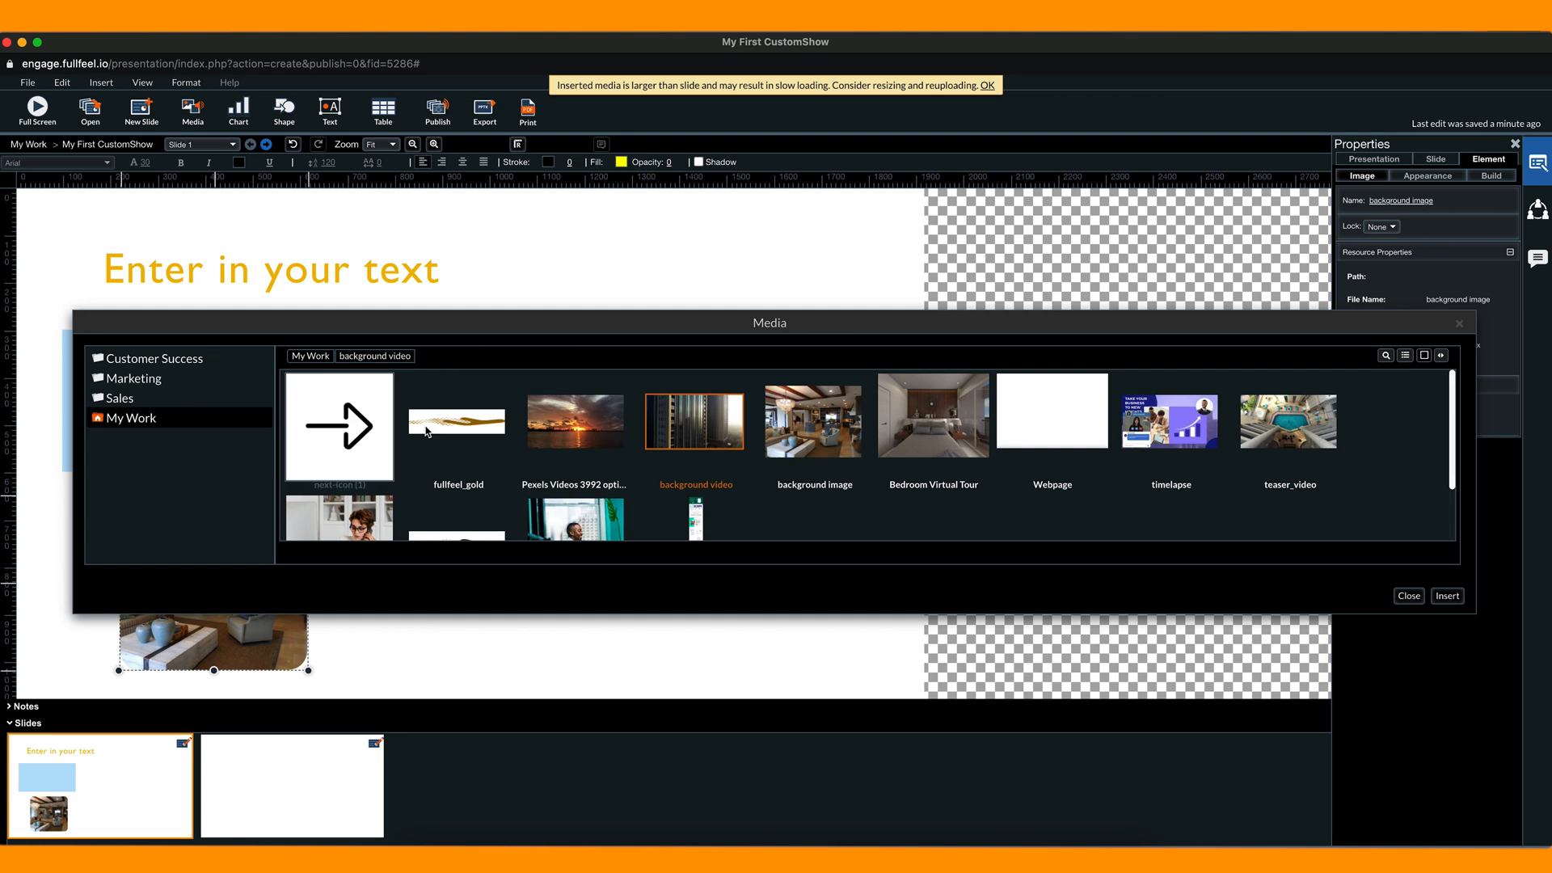
left_click(1448, 596)
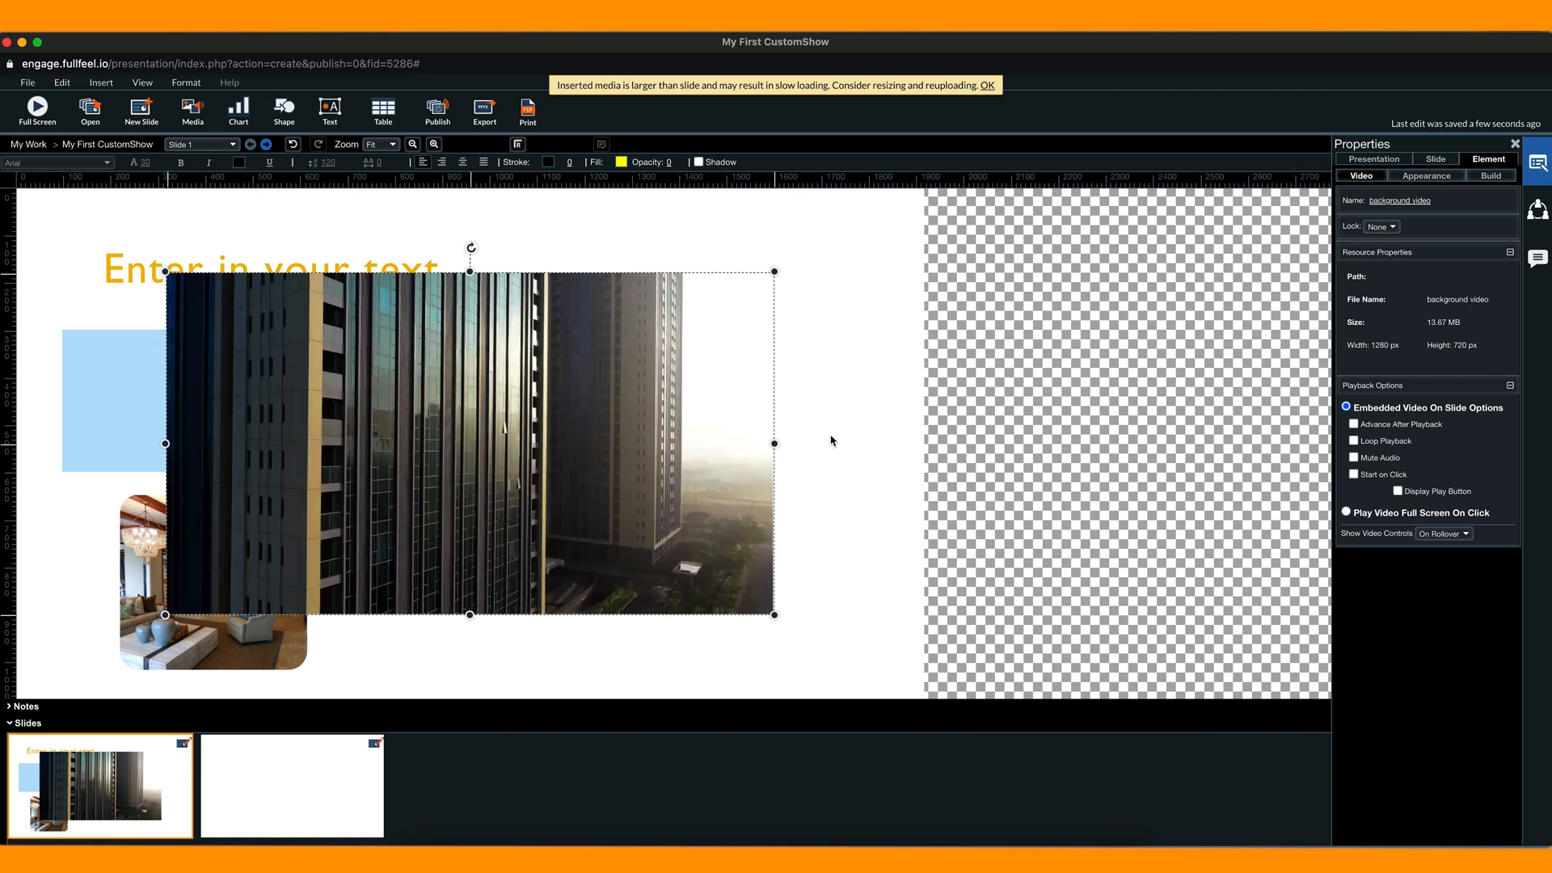
left_click_drag(622, 416, 756, 359)
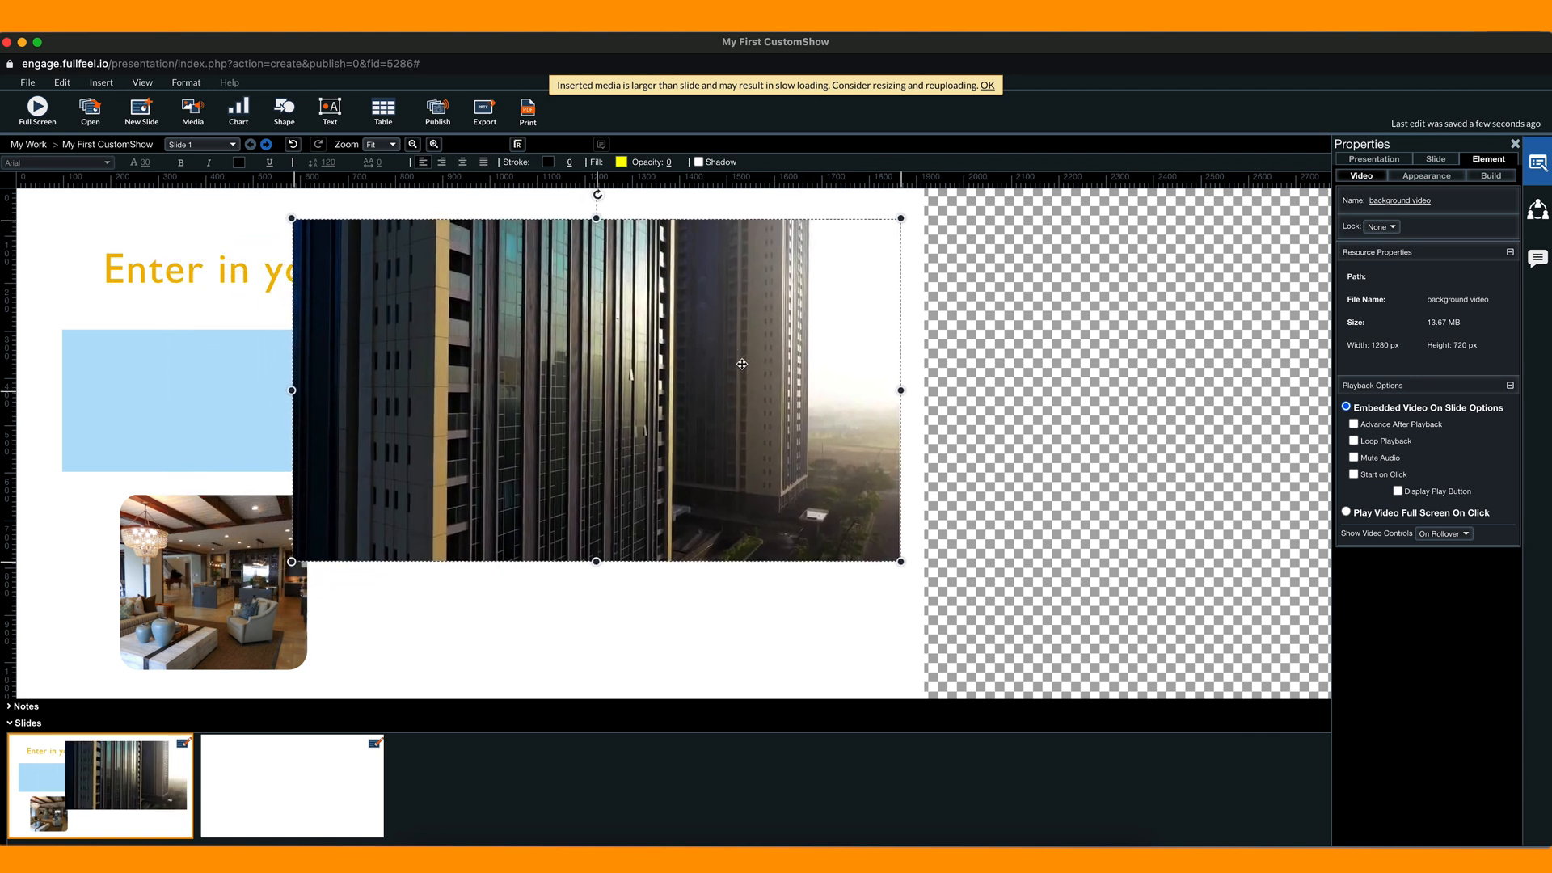
left_click_drag(290, 562, 526, 457)
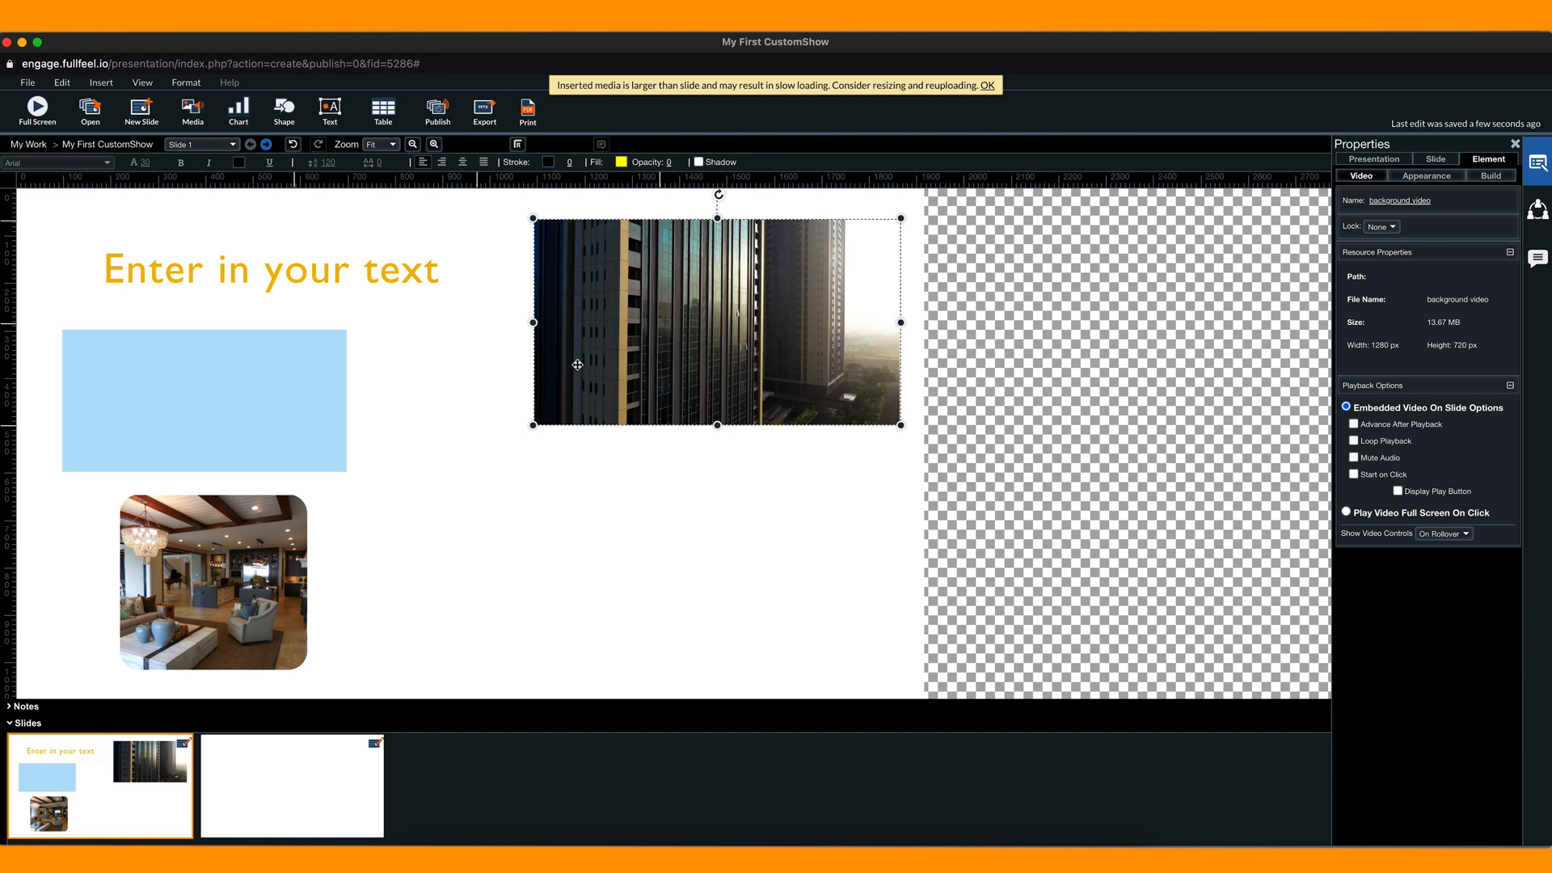
left_click(38, 109)
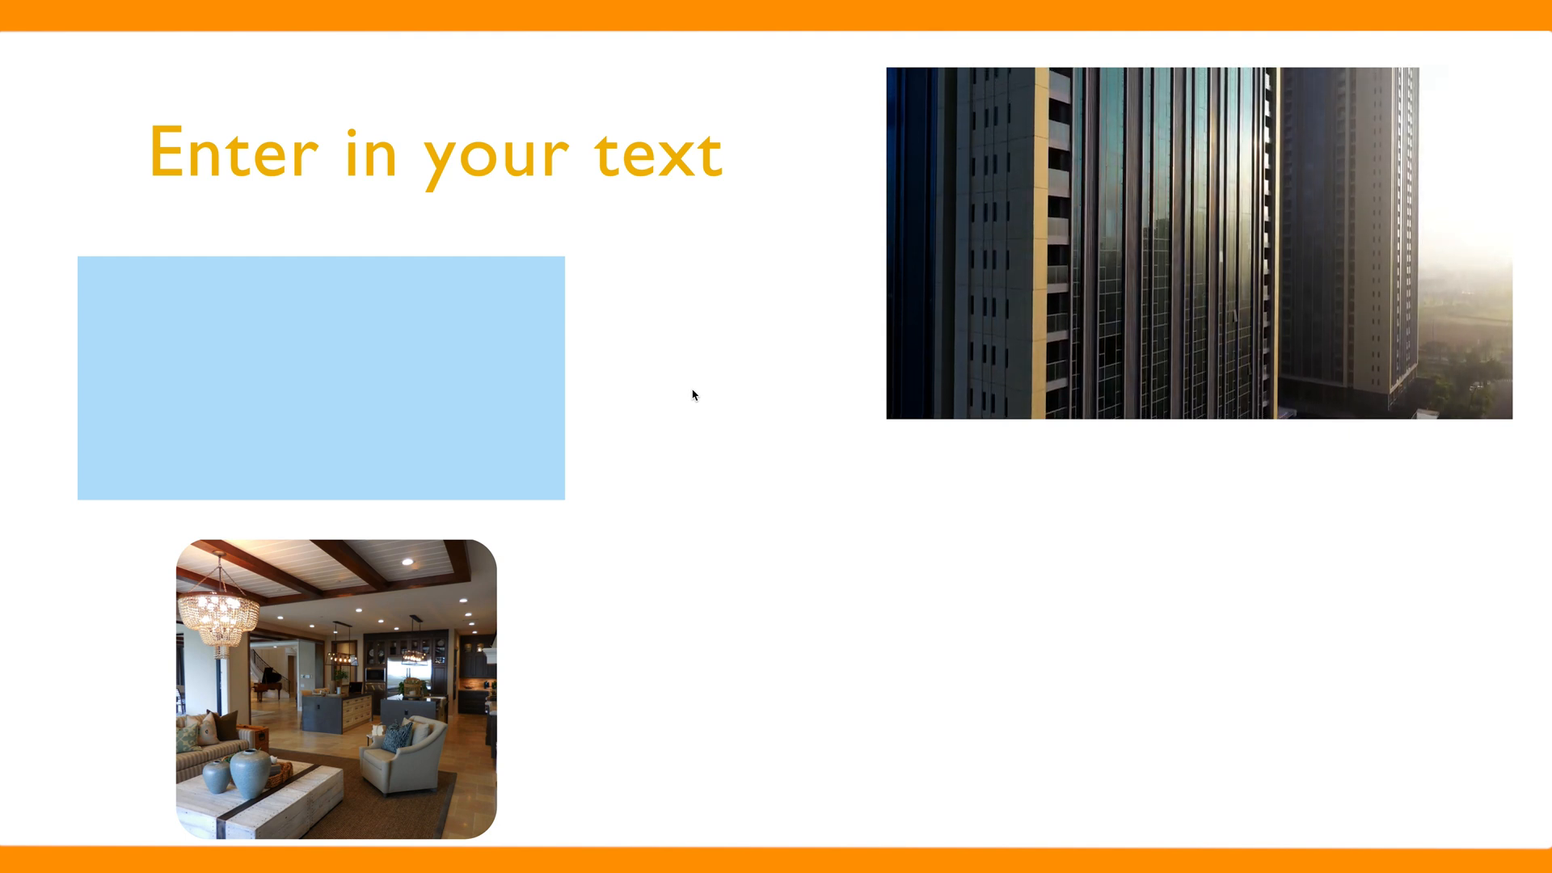
key("Escape")
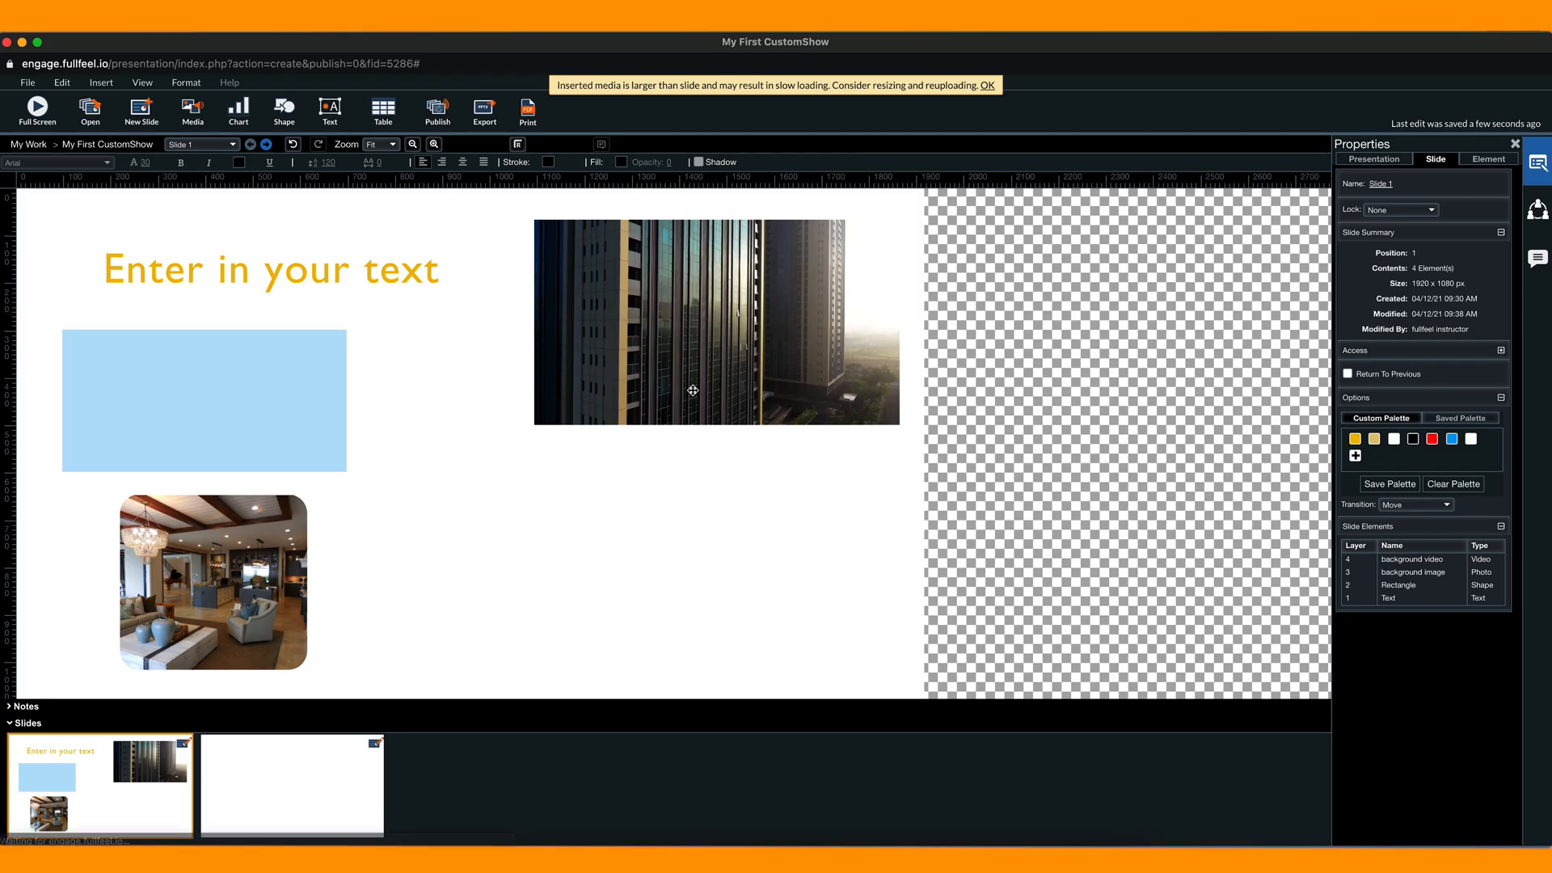
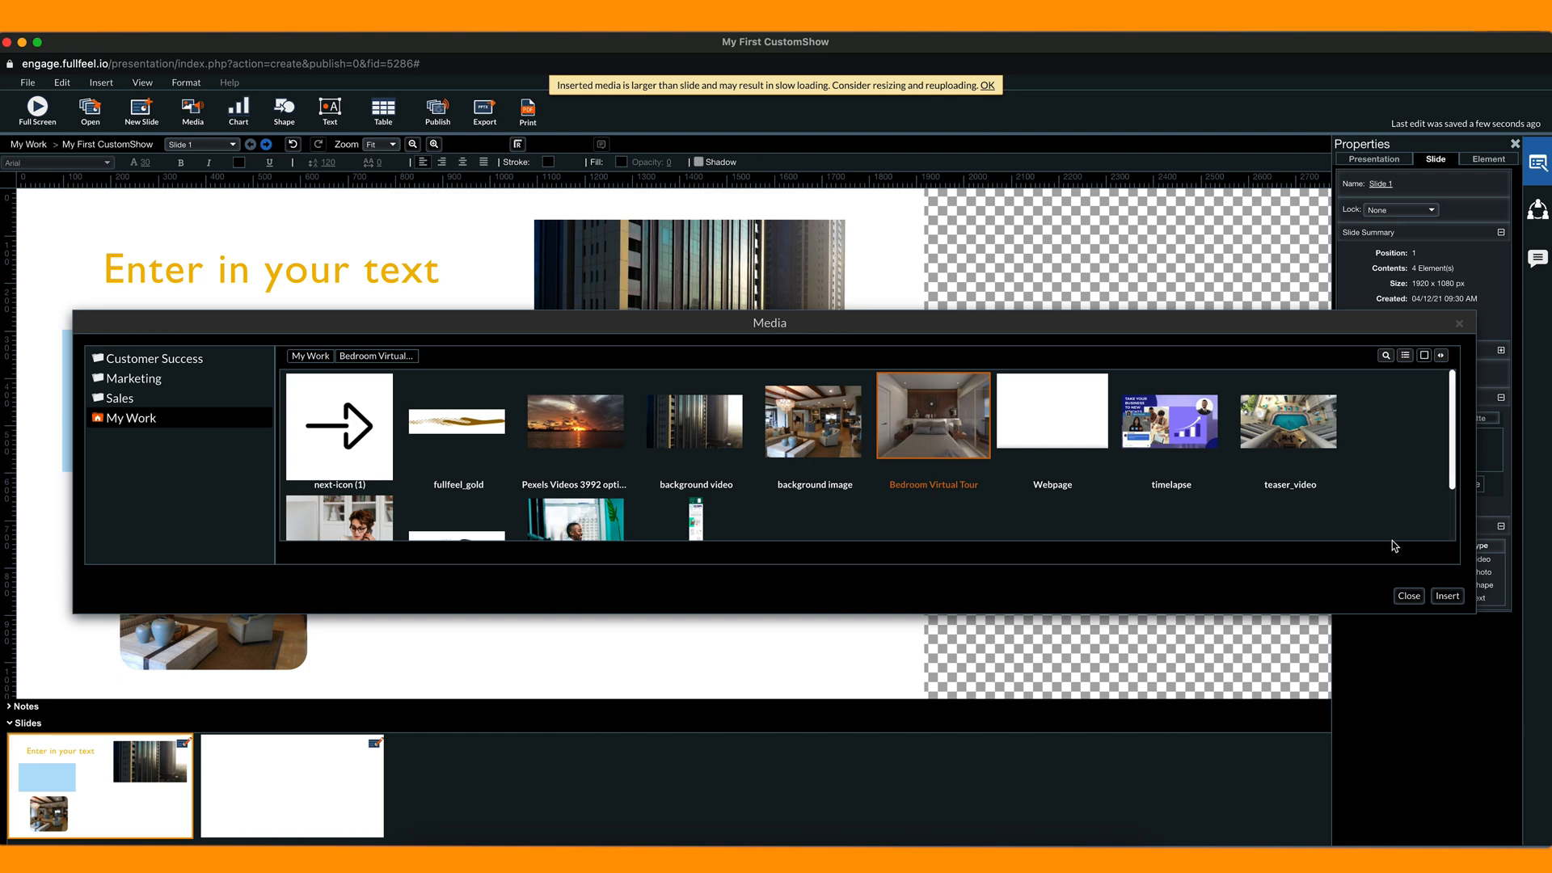
- Insert "Bedroom Virtual Tour", shrink it to about 694 x 391, and place it below the video at about X 1141, Y 598
left_click(1446, 596)
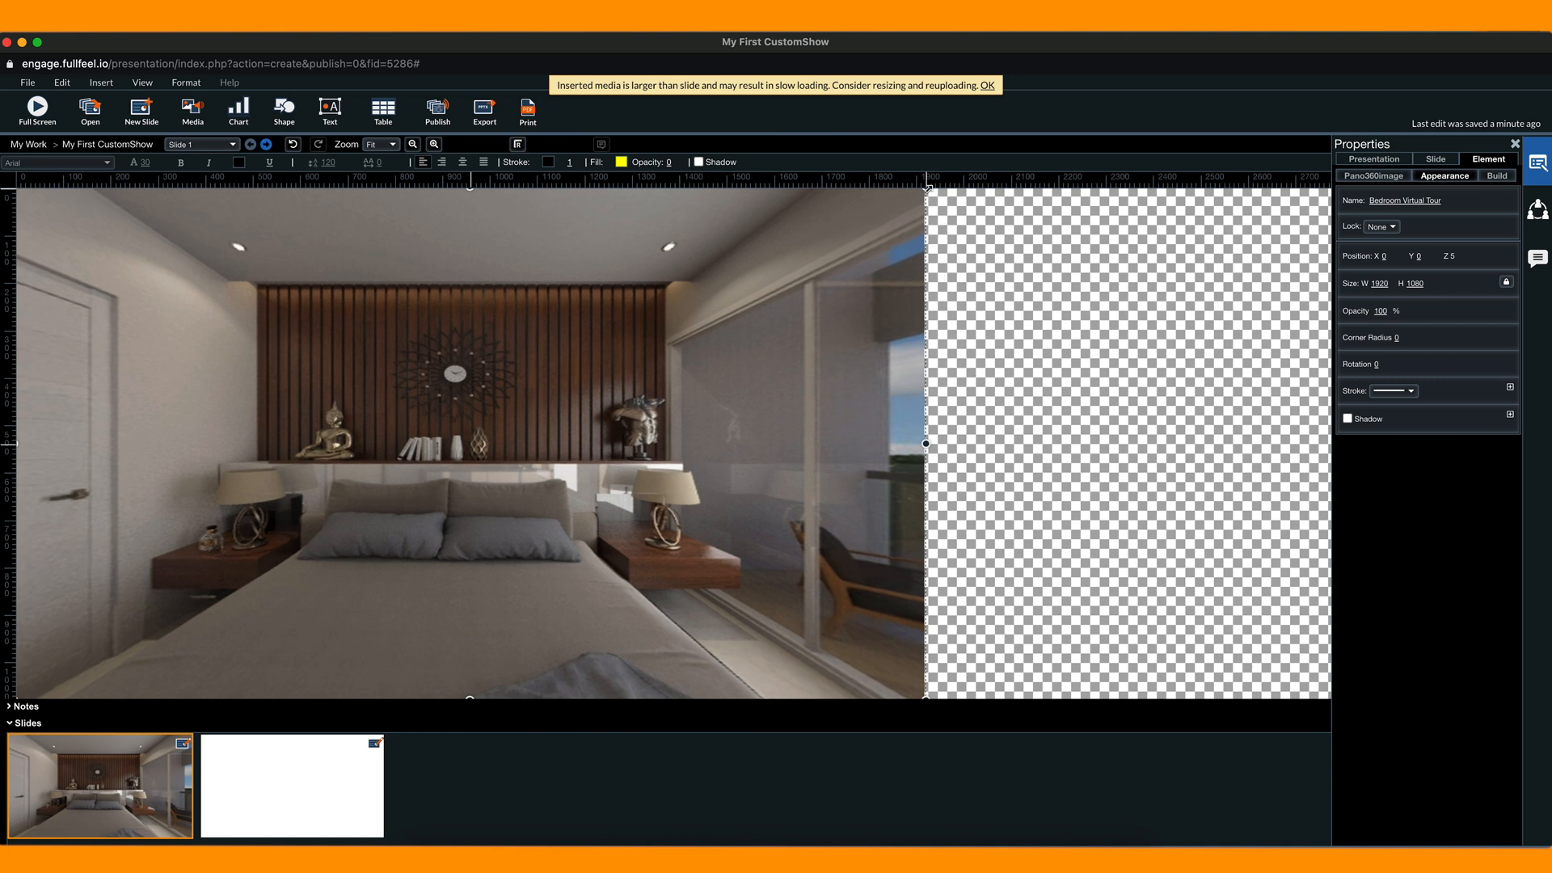
left_click_drag(927, 188, 347, 478)
left_click_drag(240, 580, 779, 537)
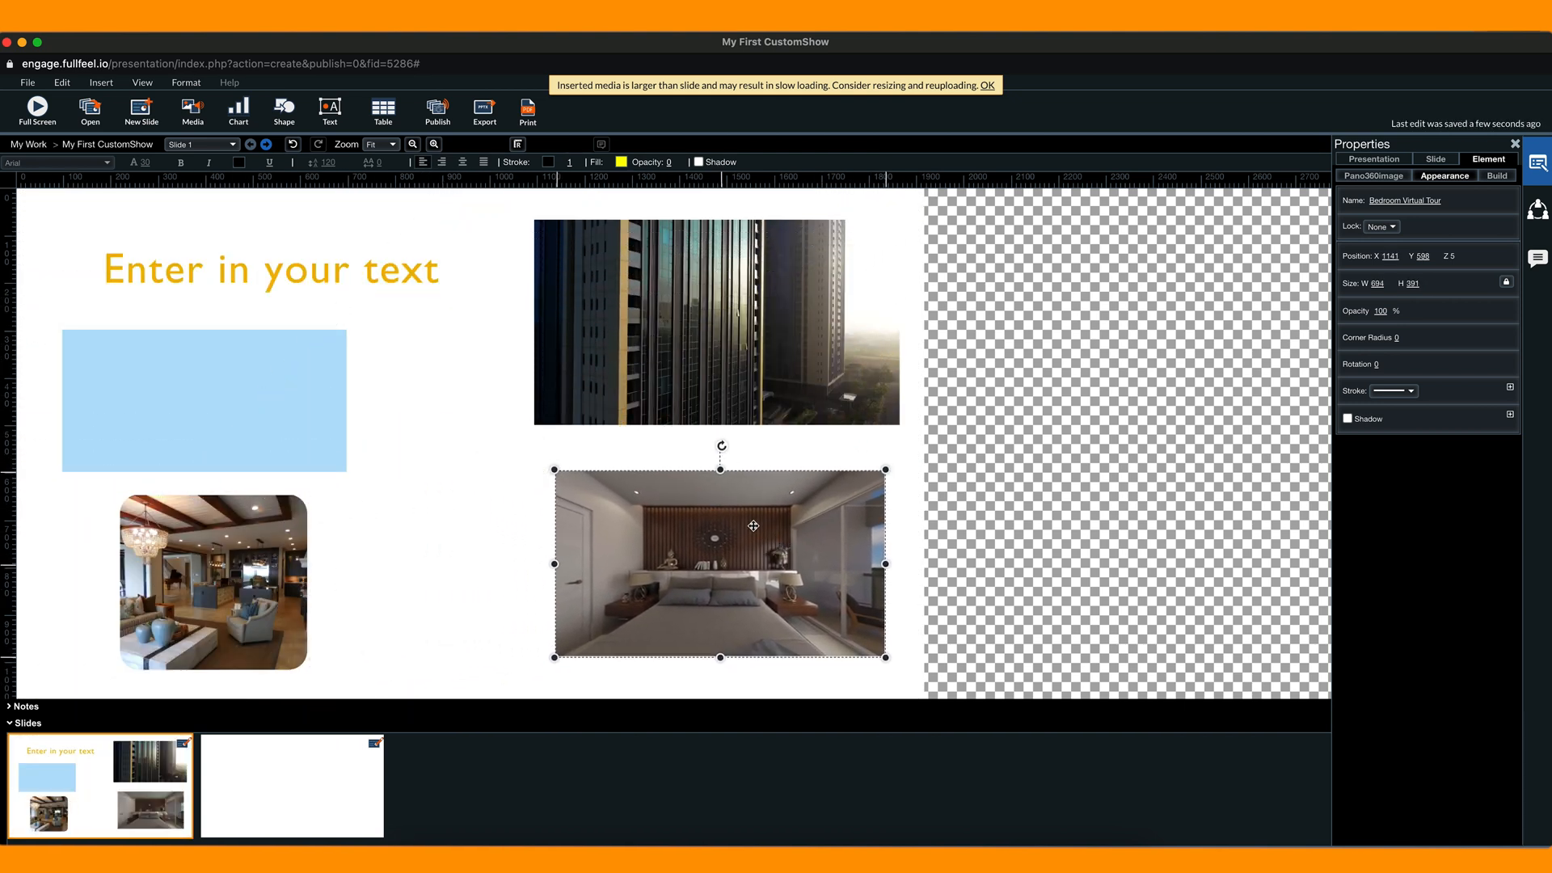
- Preview the slide full screen and rotate the view inside the bedroom virtual tour
left_click(30, 105)
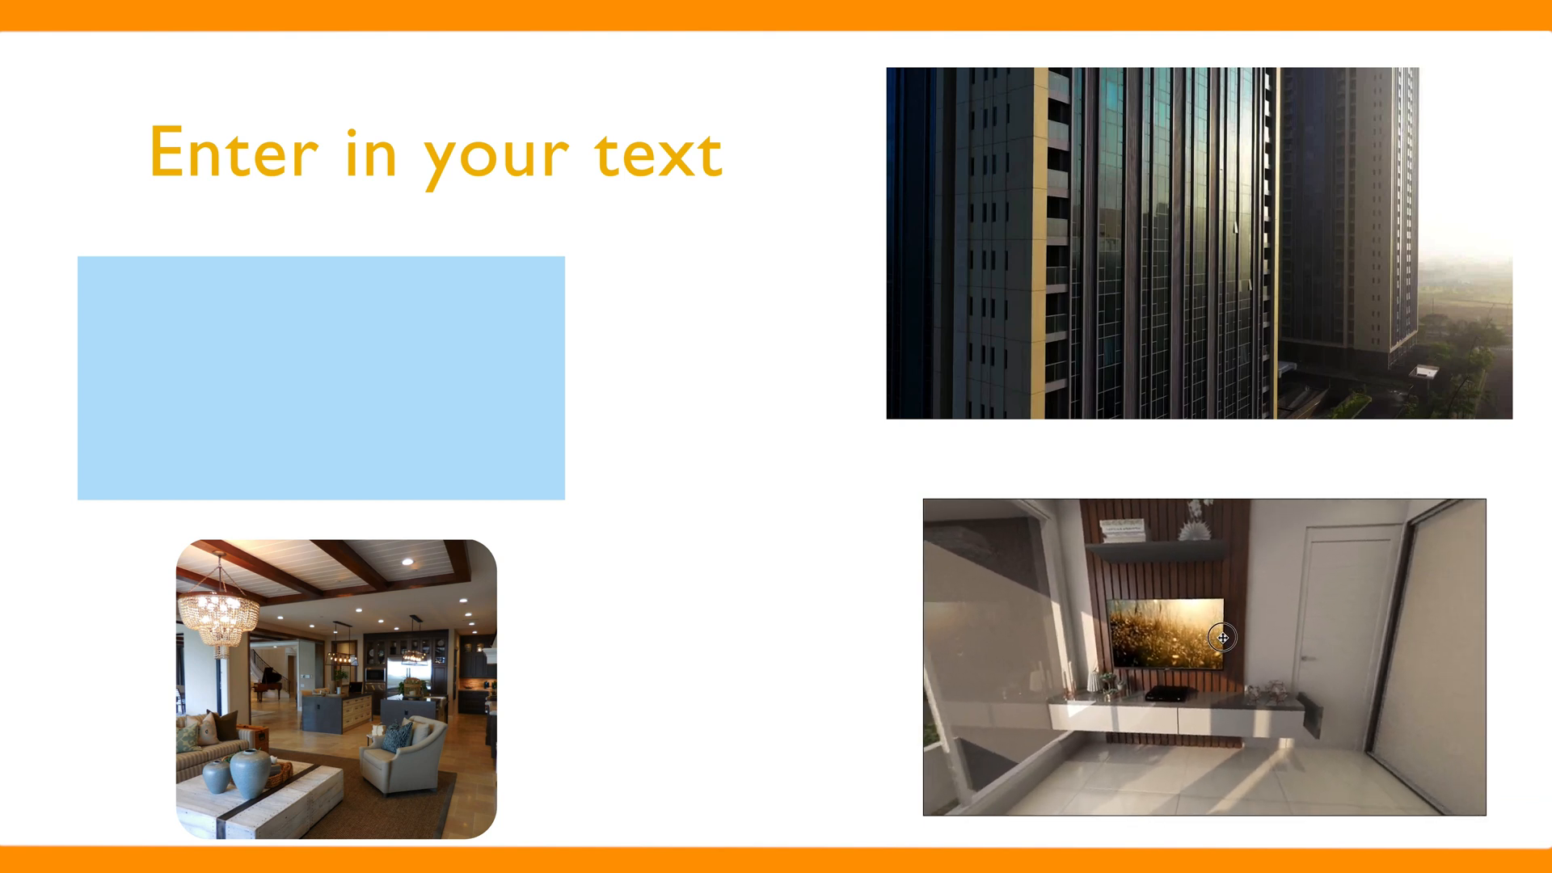
left_click_drag(1146, 637, 1293, 637)
left_click_drag(1139, 638, 1265, 636)
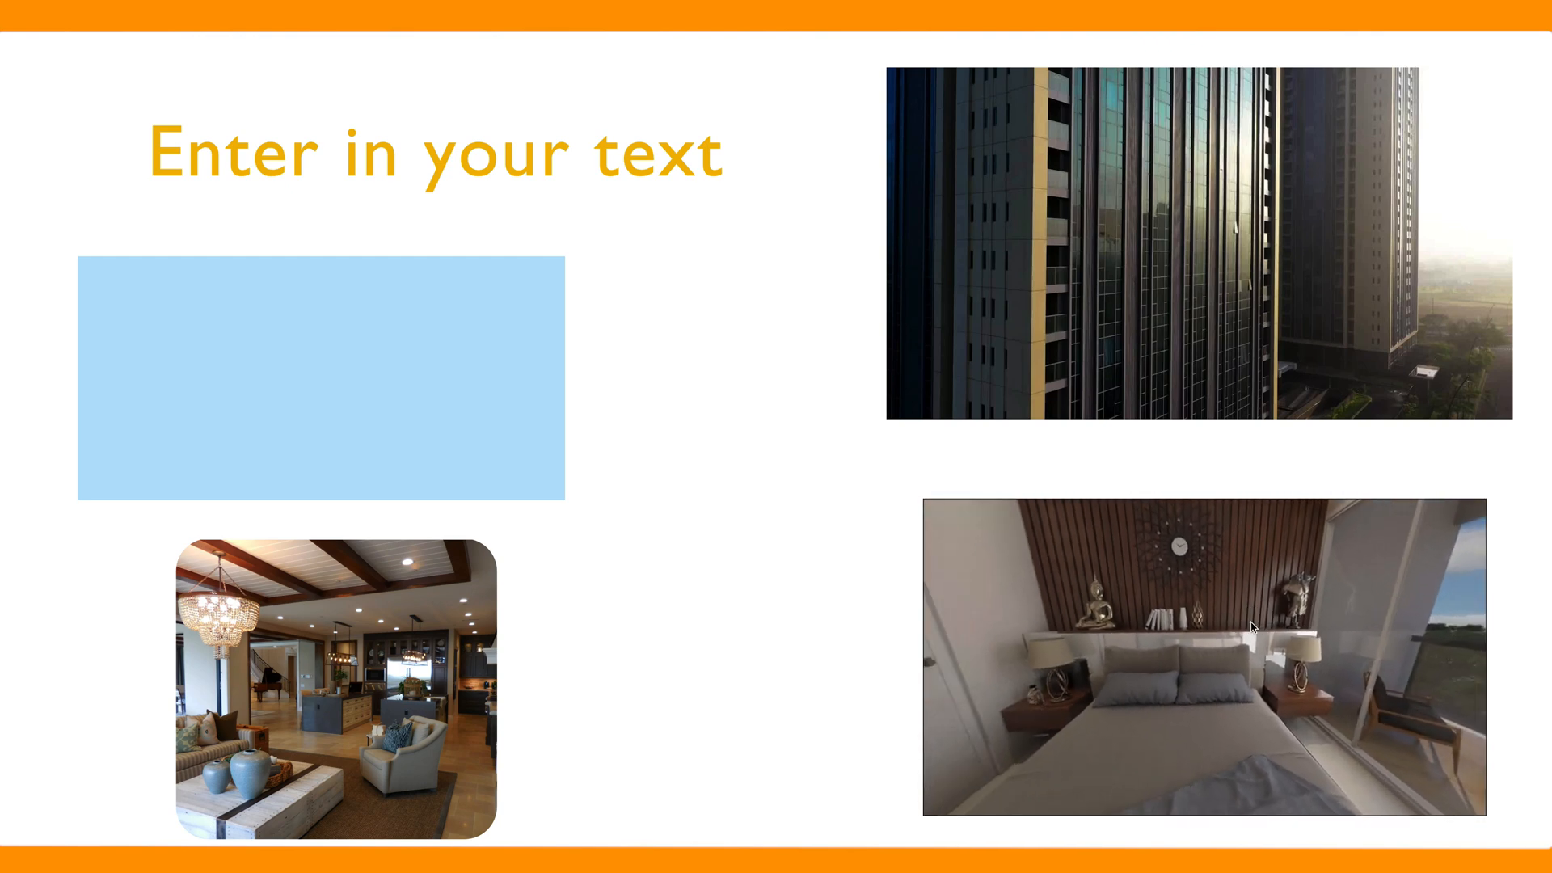
key("Escape")
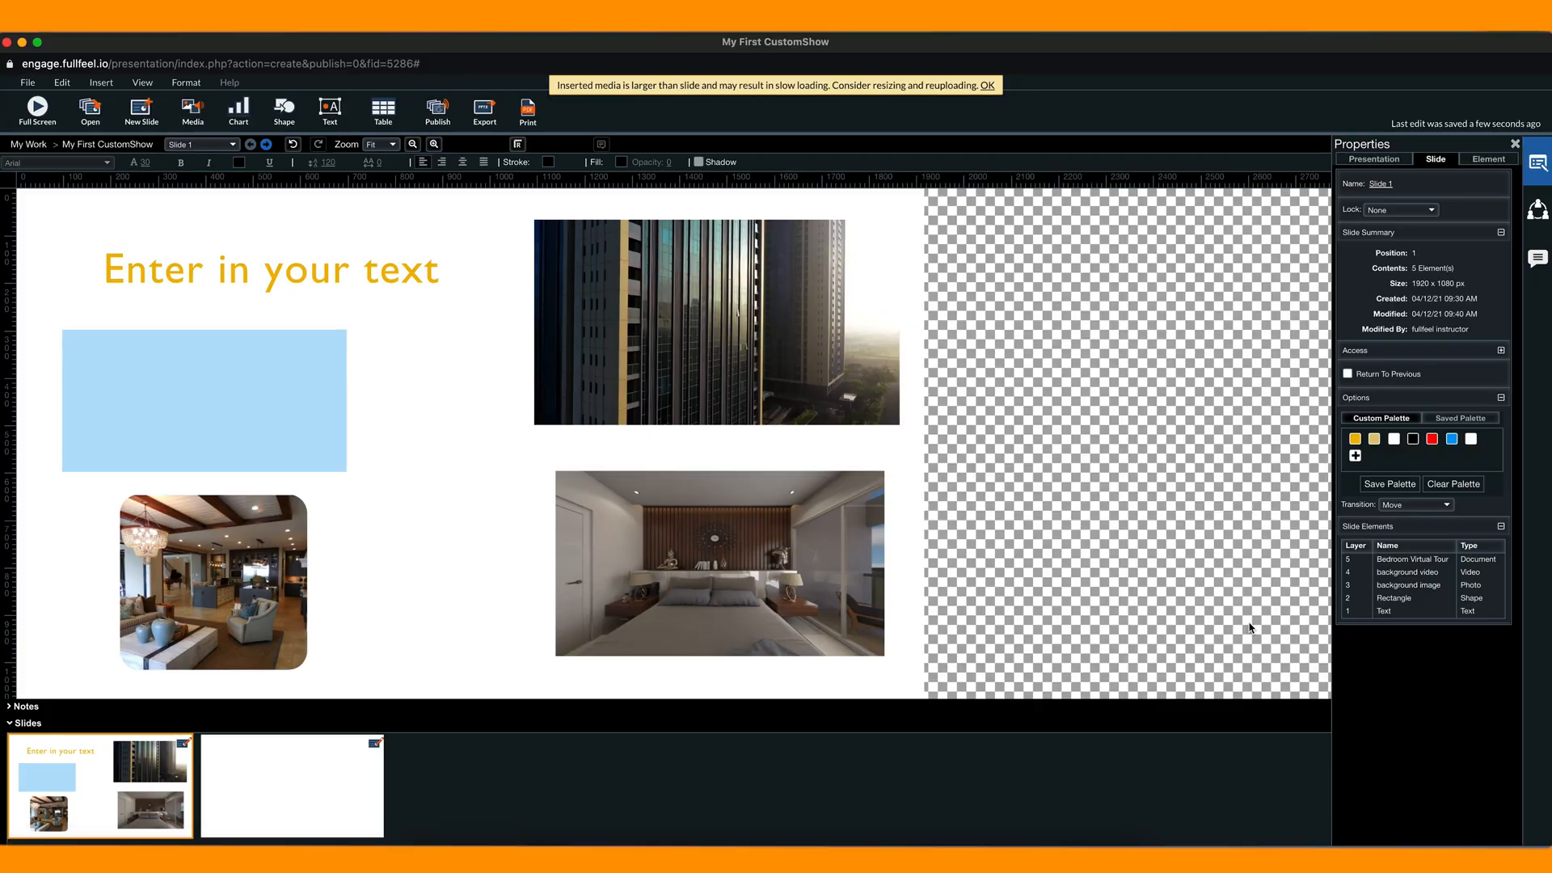
- Enable the Display in Full Screen On click option for the bedroom virtual tour
left_click(808, 568)
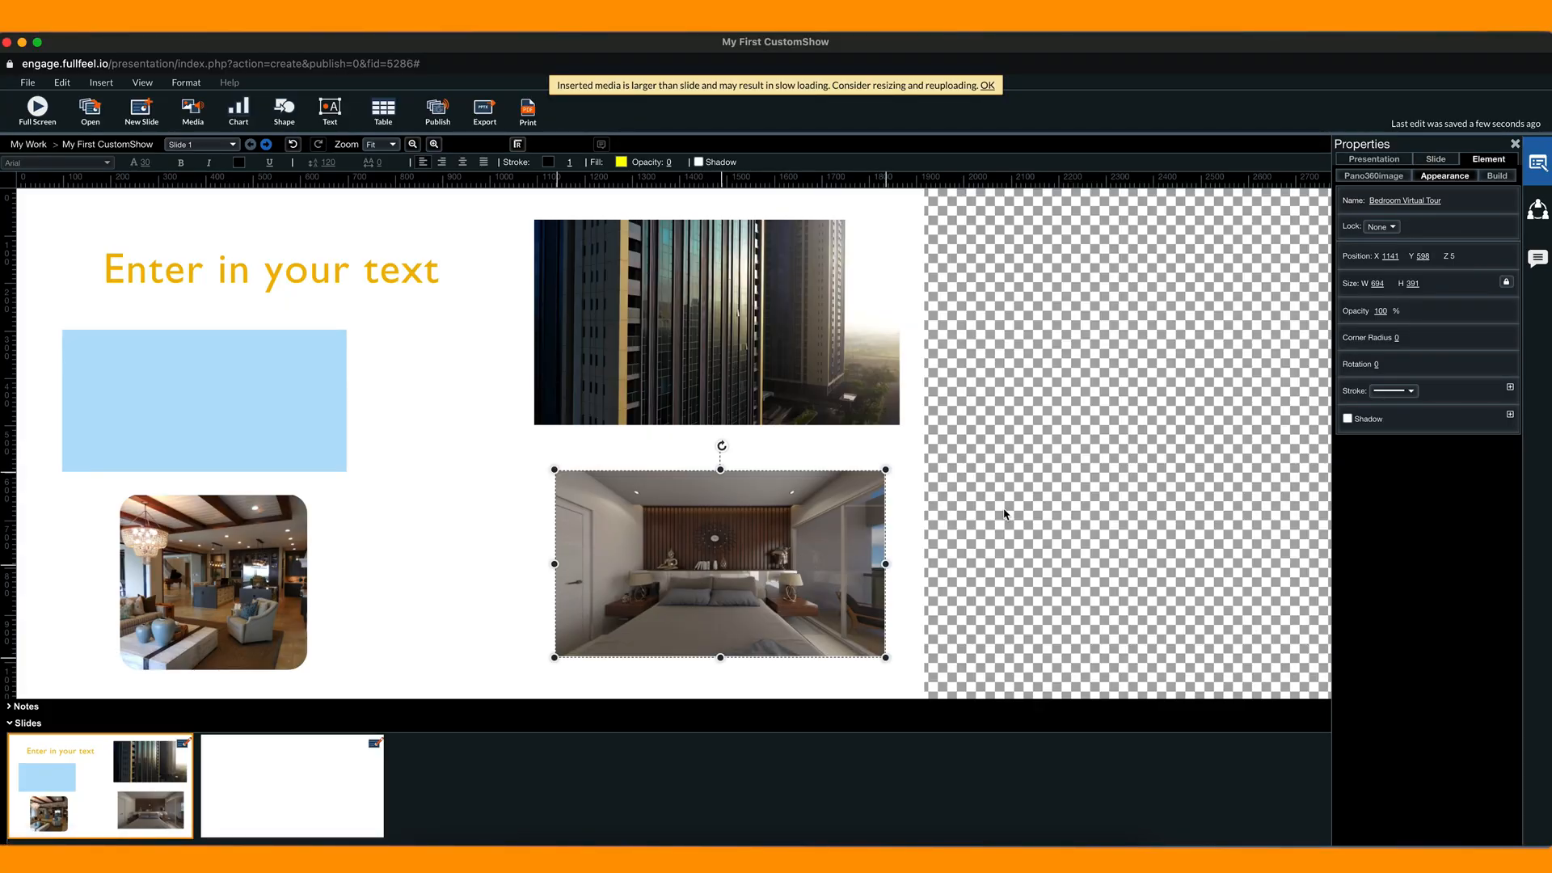
left_click(1385, 182)
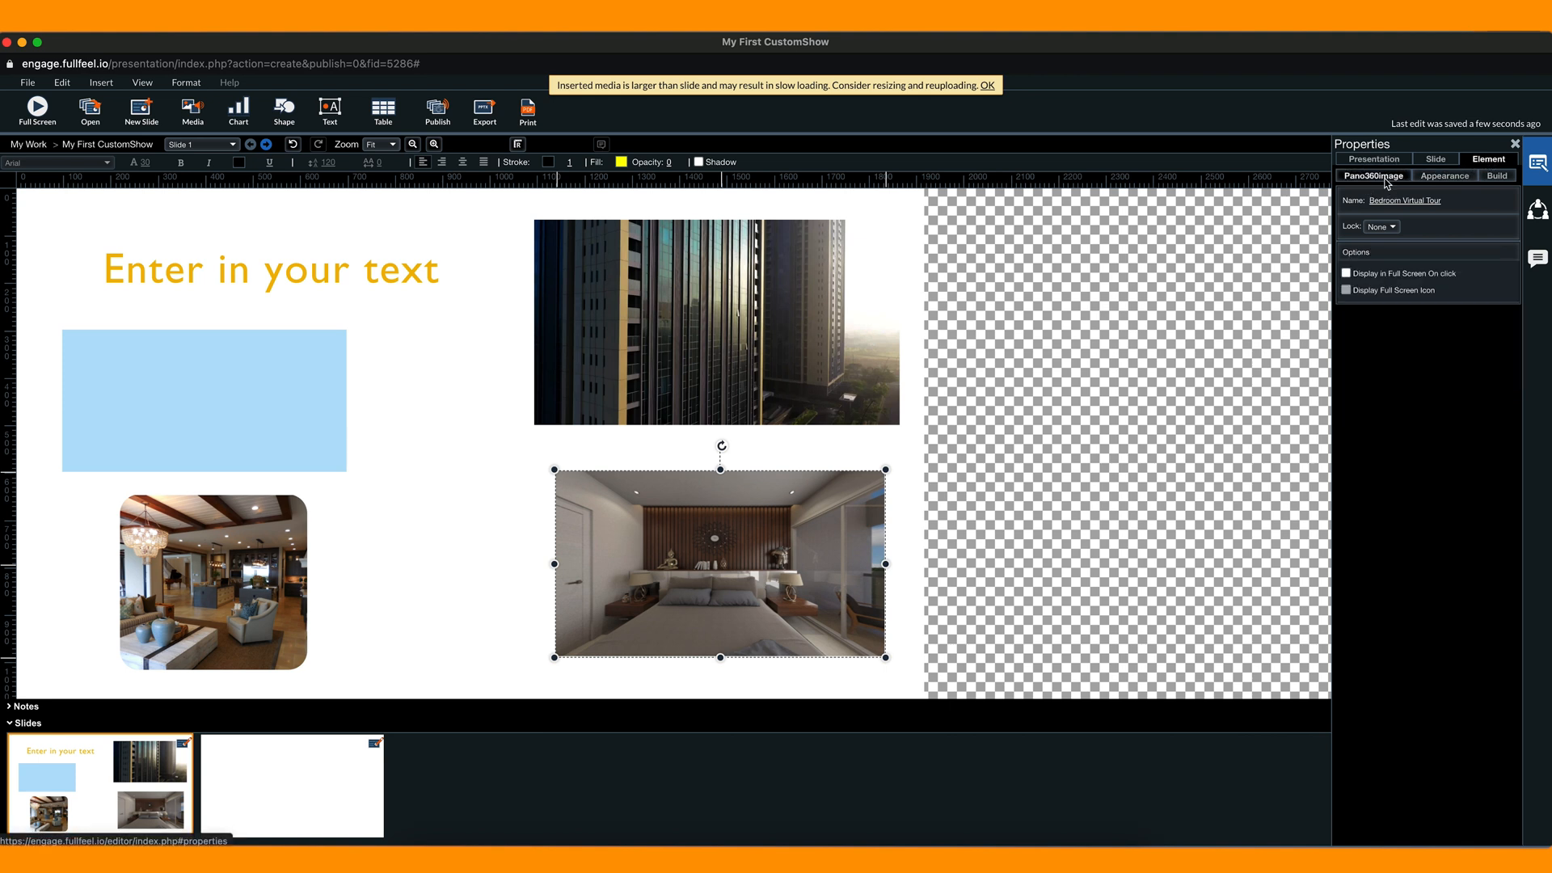
left_click(1347, 274)
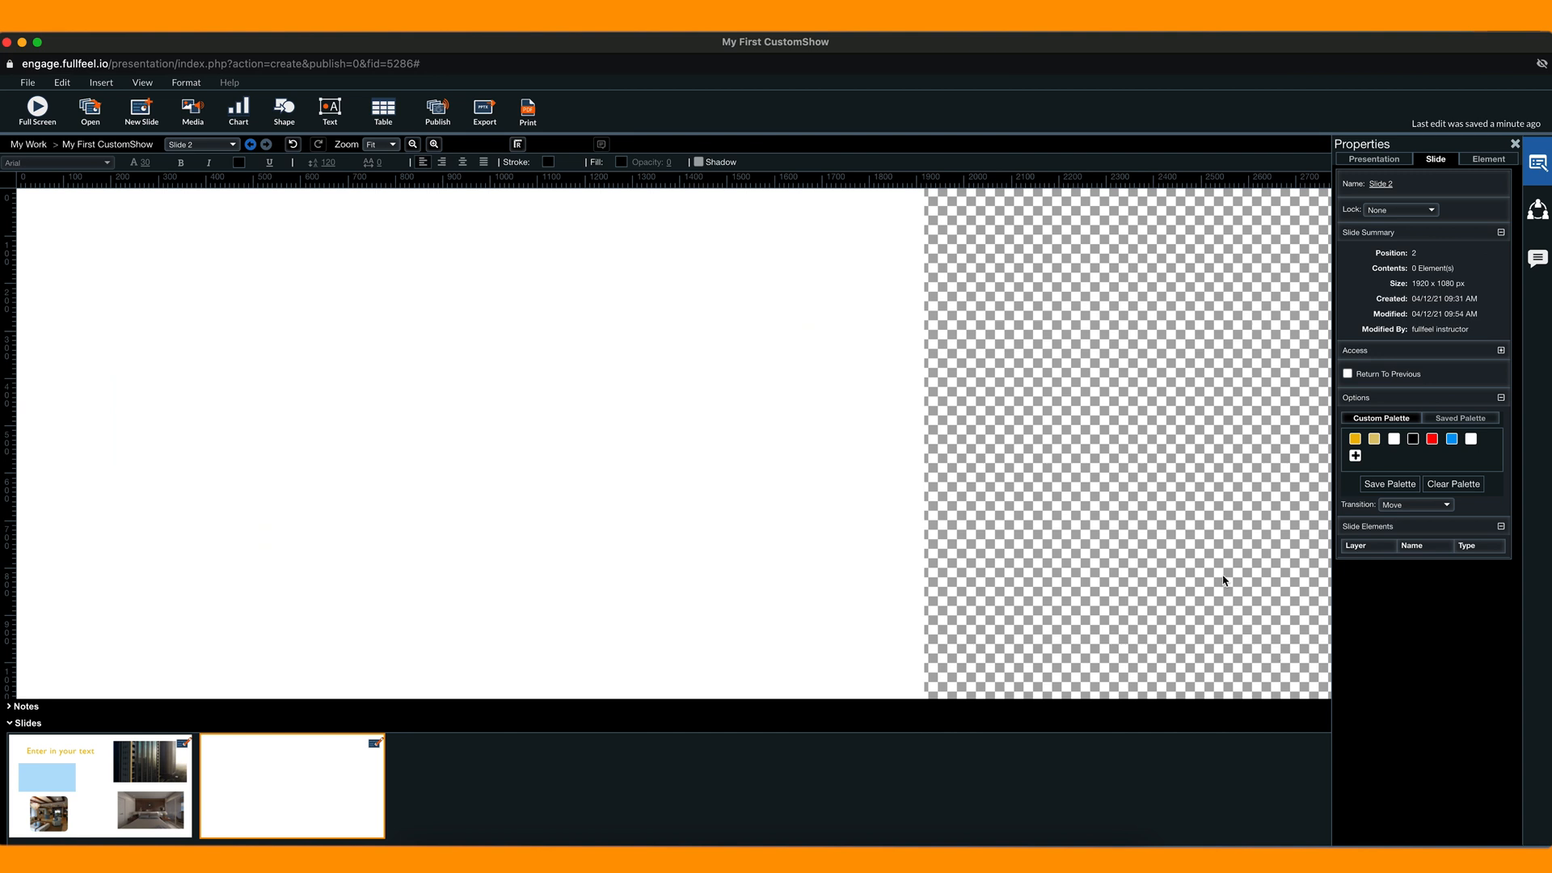
- Insert the "Webpage" media on Slide 2, shrink it to about 630 x 421, and place it near X 59, Y 63
left_click(194, 119)
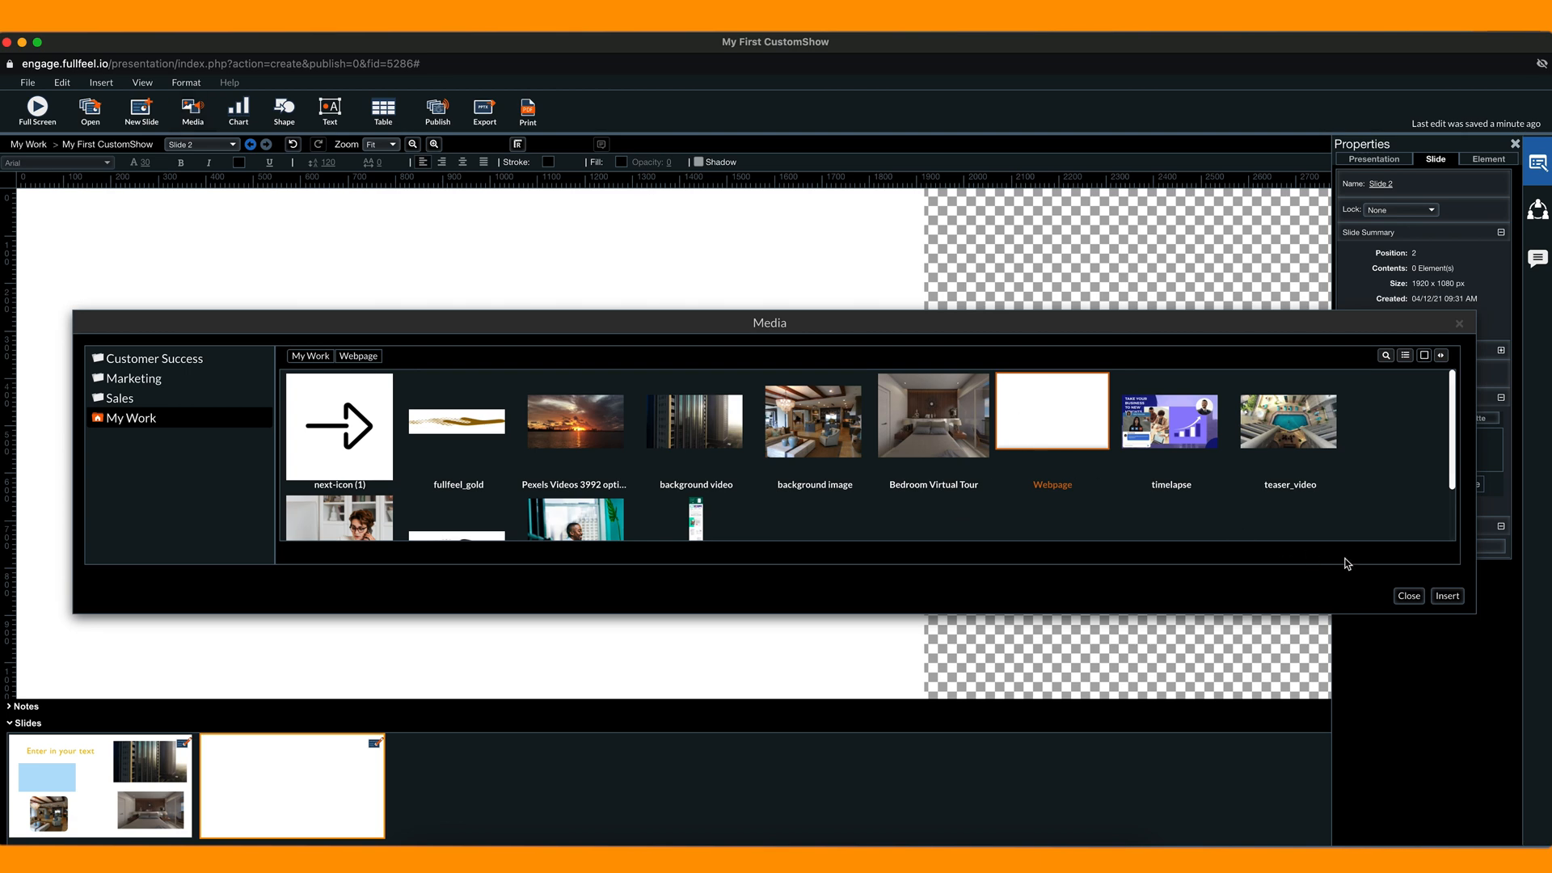
left_click(1455, 598)
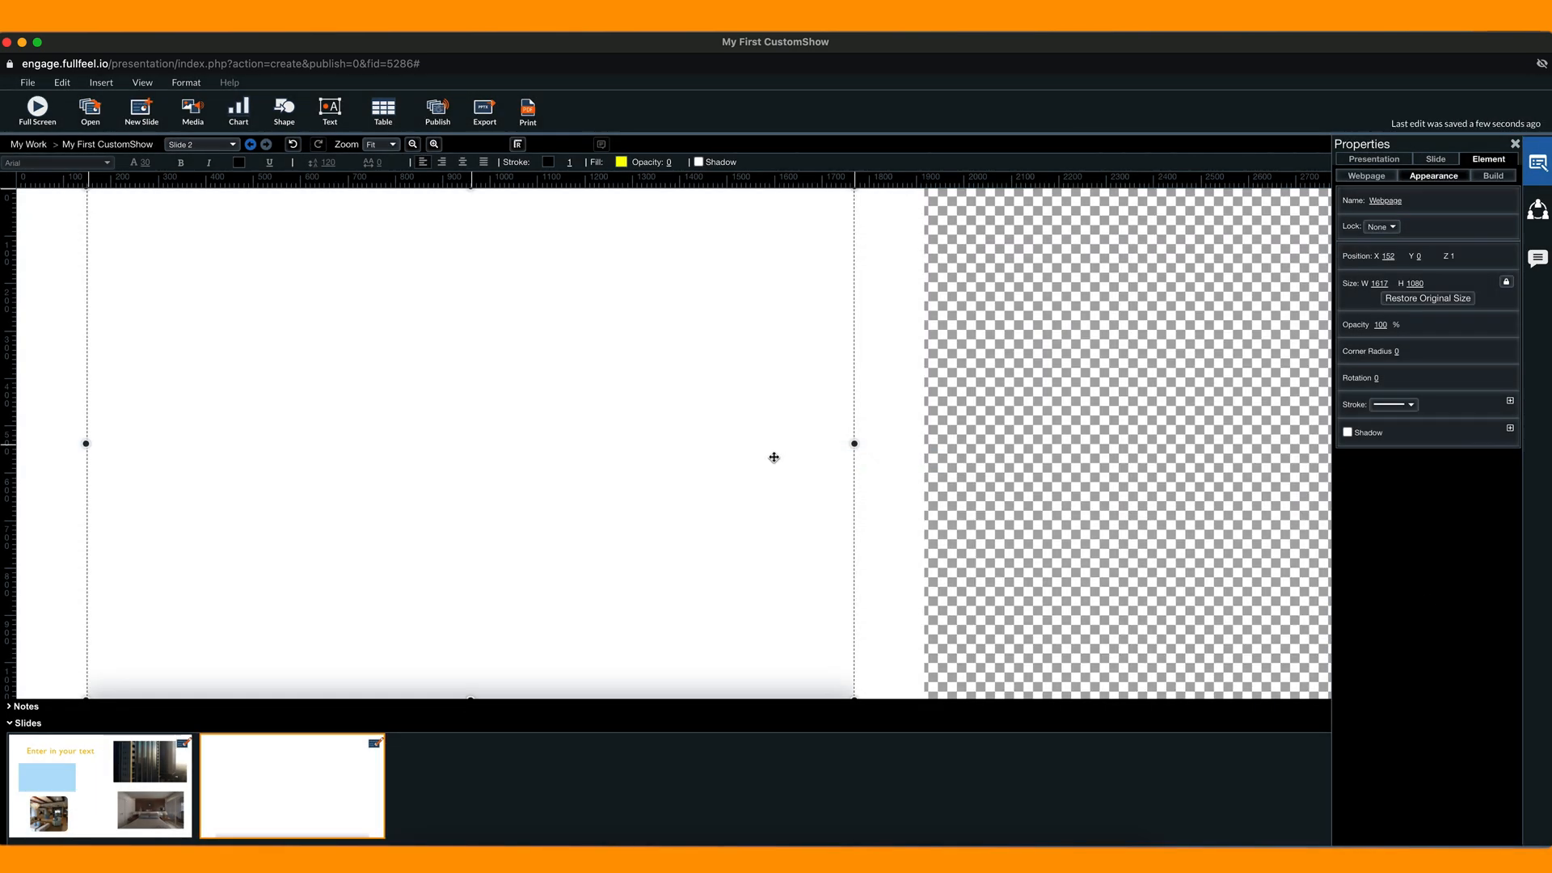
left_click_drag(856, 189, 293, 267)
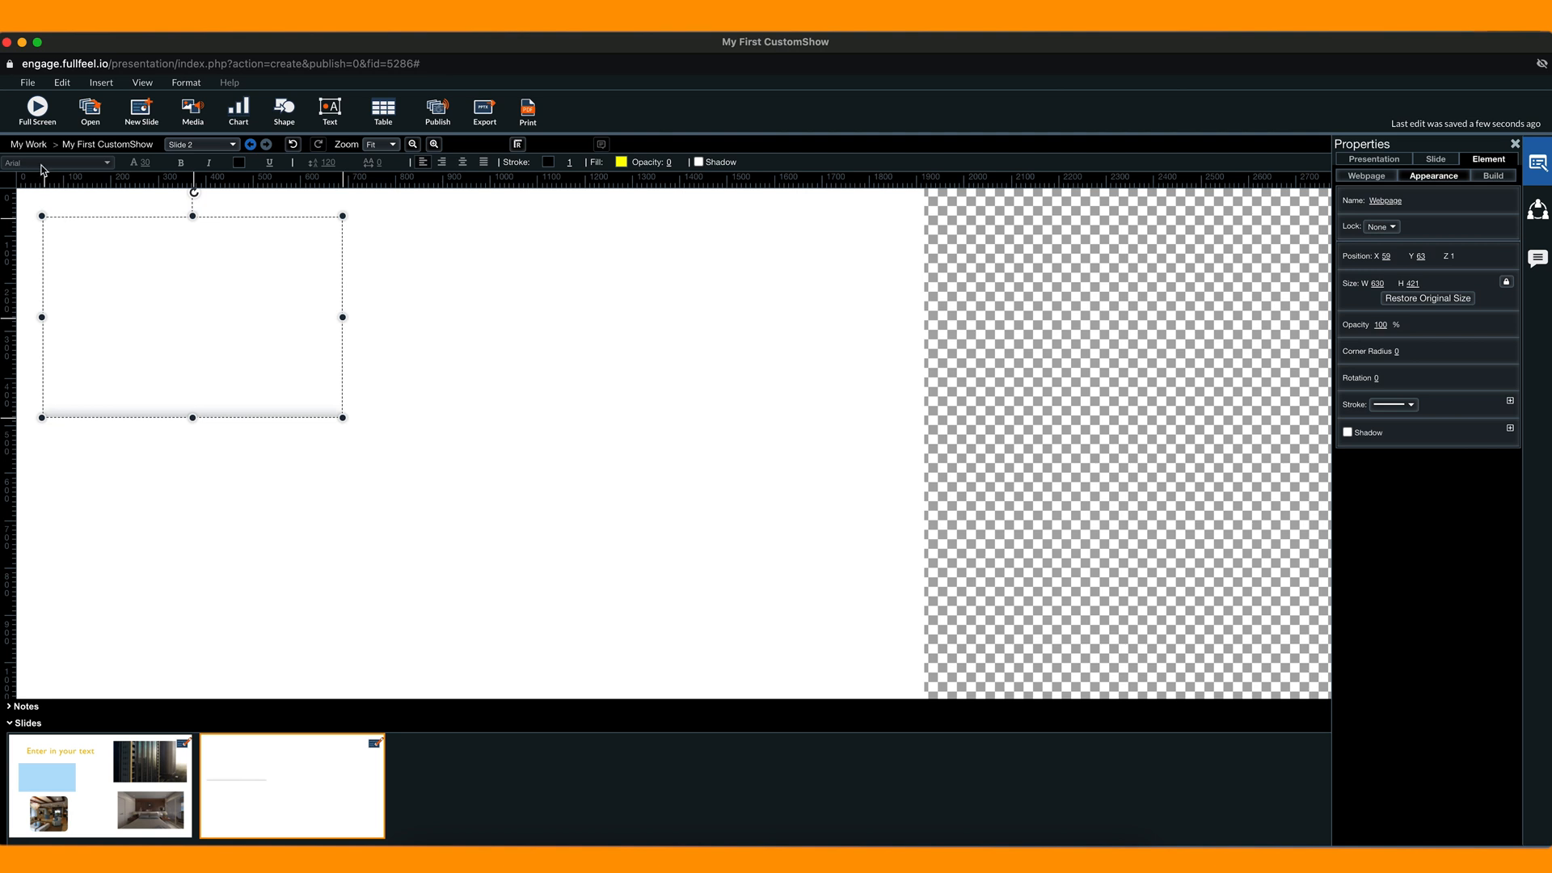
- Preview Slide 2 full screen, zooming out and panning the map inside the embedded webpage
left_click(36, 114)
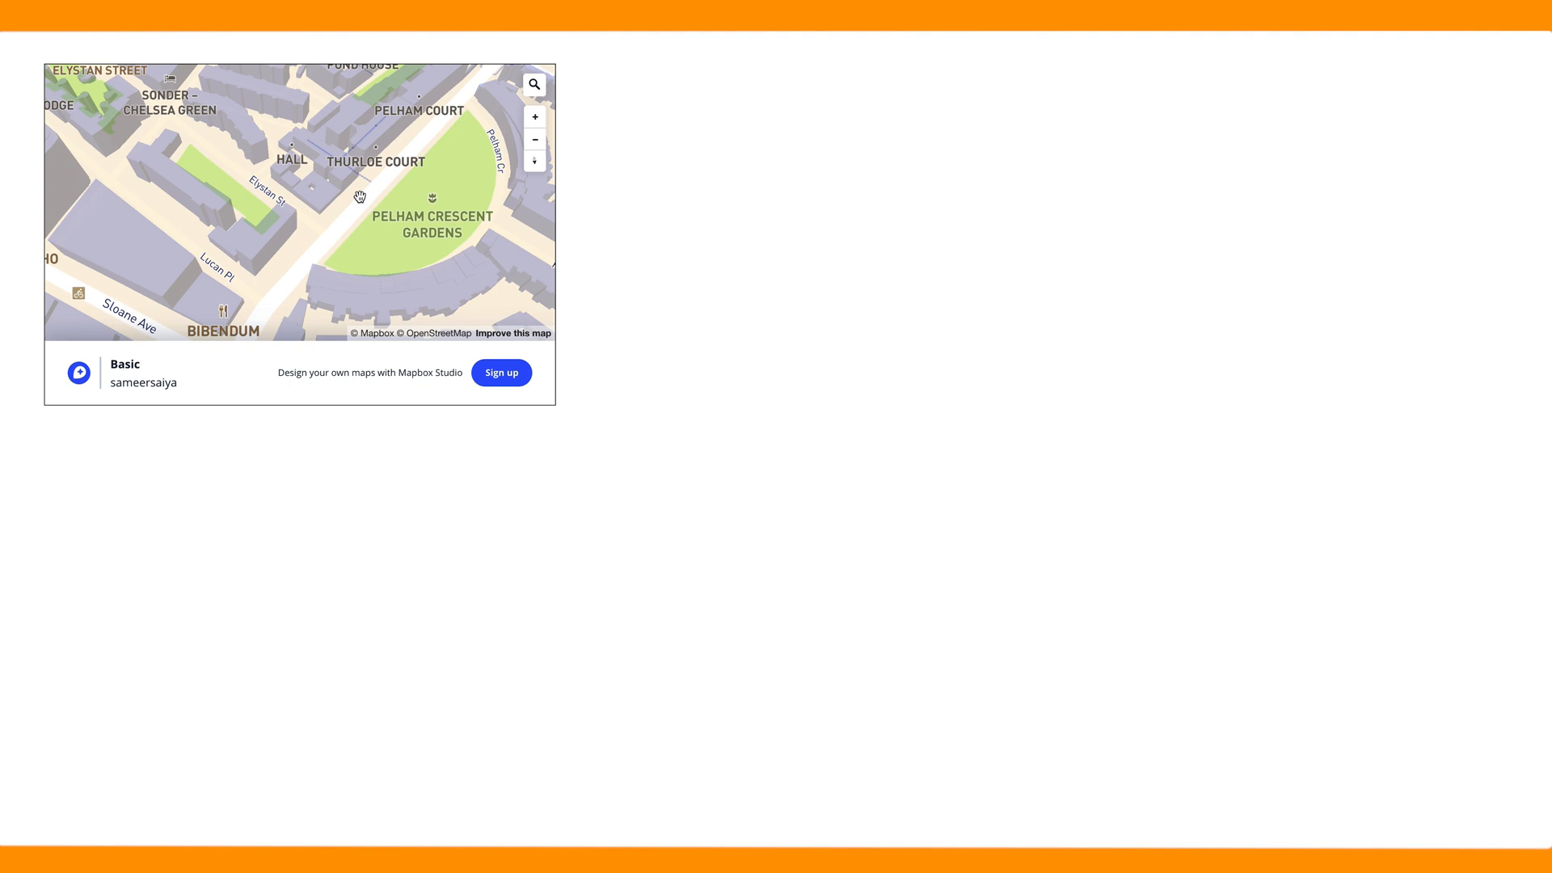
scroll(360, 197, "down", 10)
left_click_drag(405, 209, 364, 227)
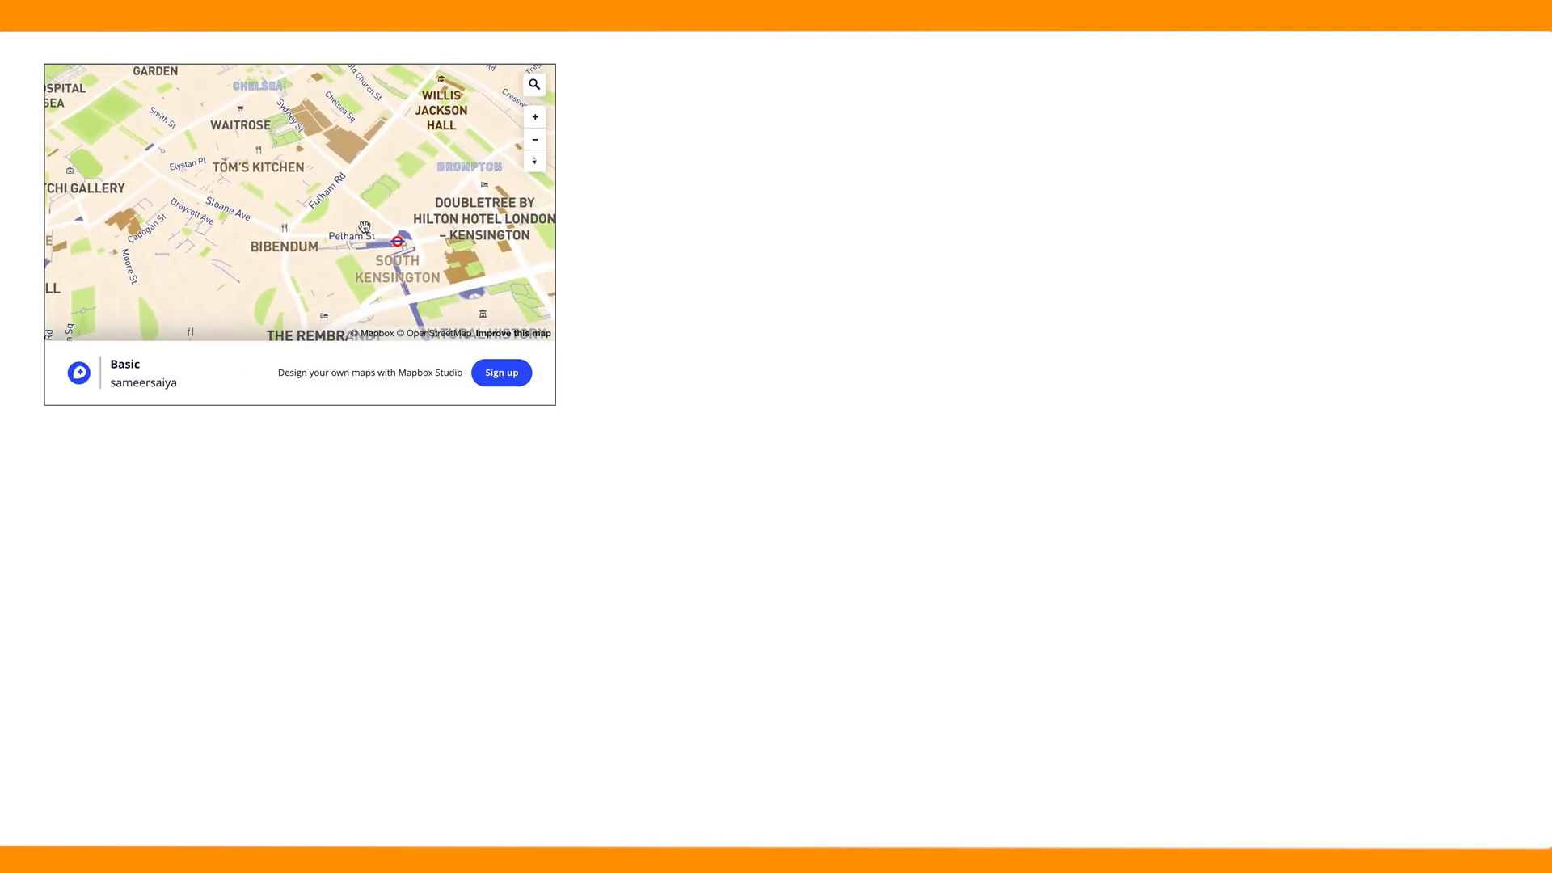
key("Escape")
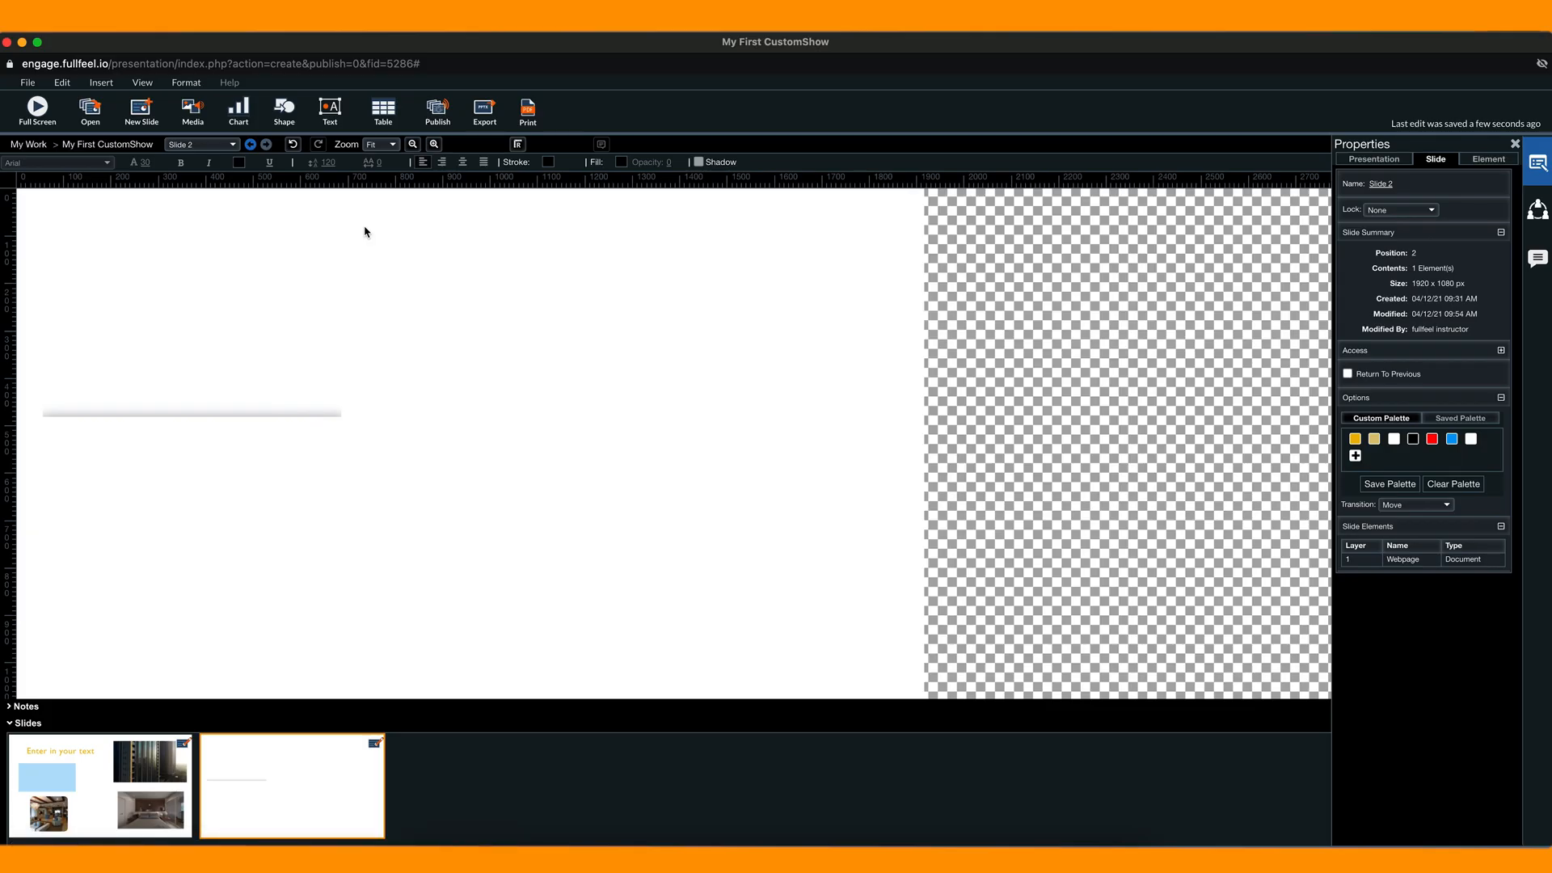
- Examine the webpage element's full-screen display options and deselect it
left_click(267, 309)
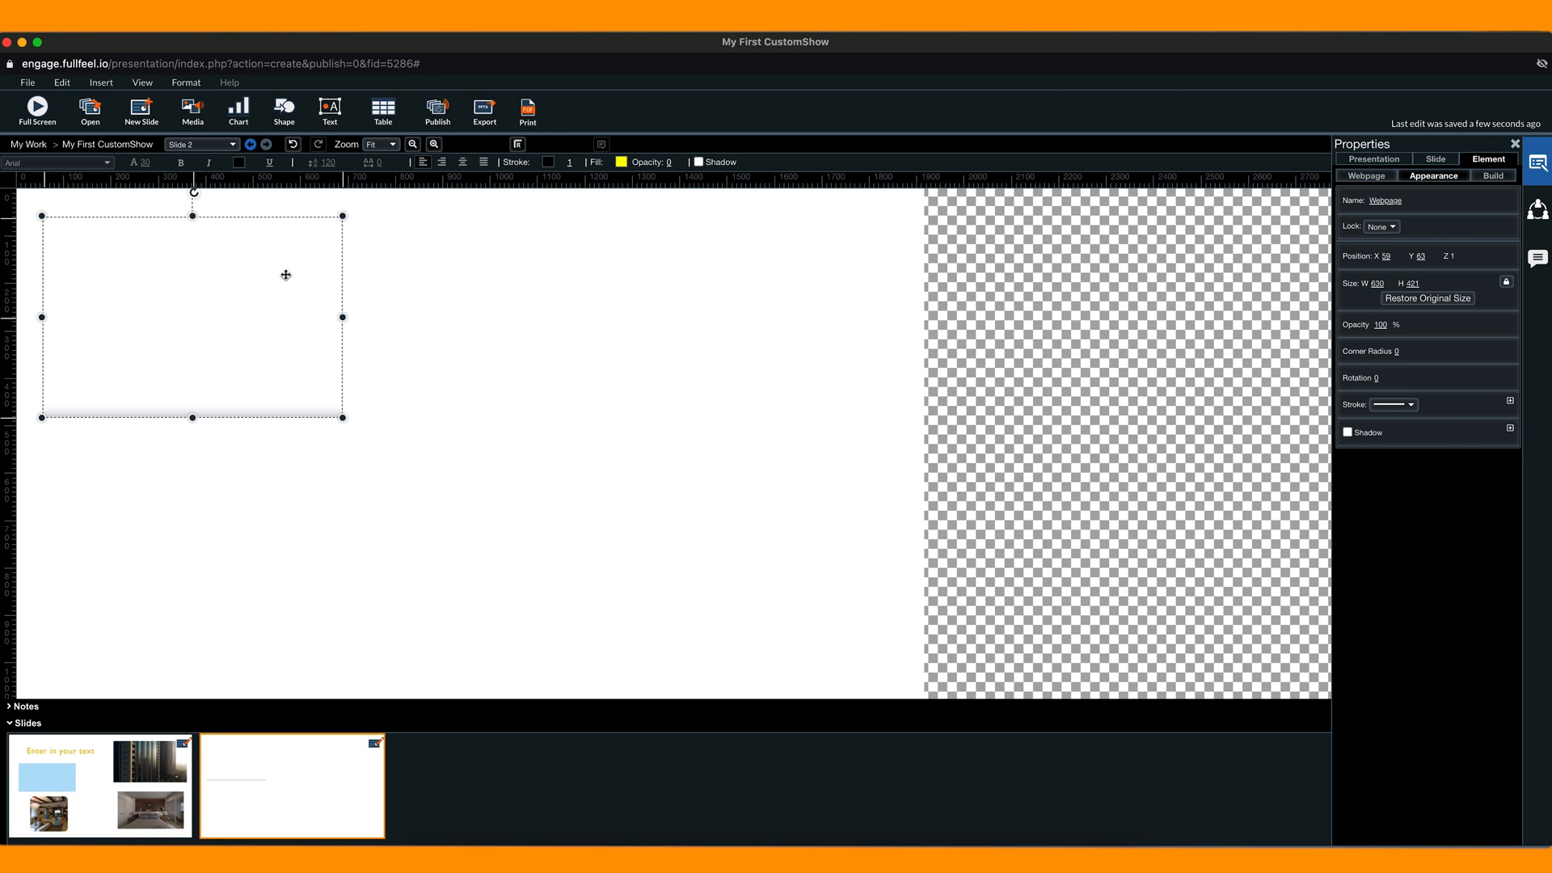
left_click(1358, 180)
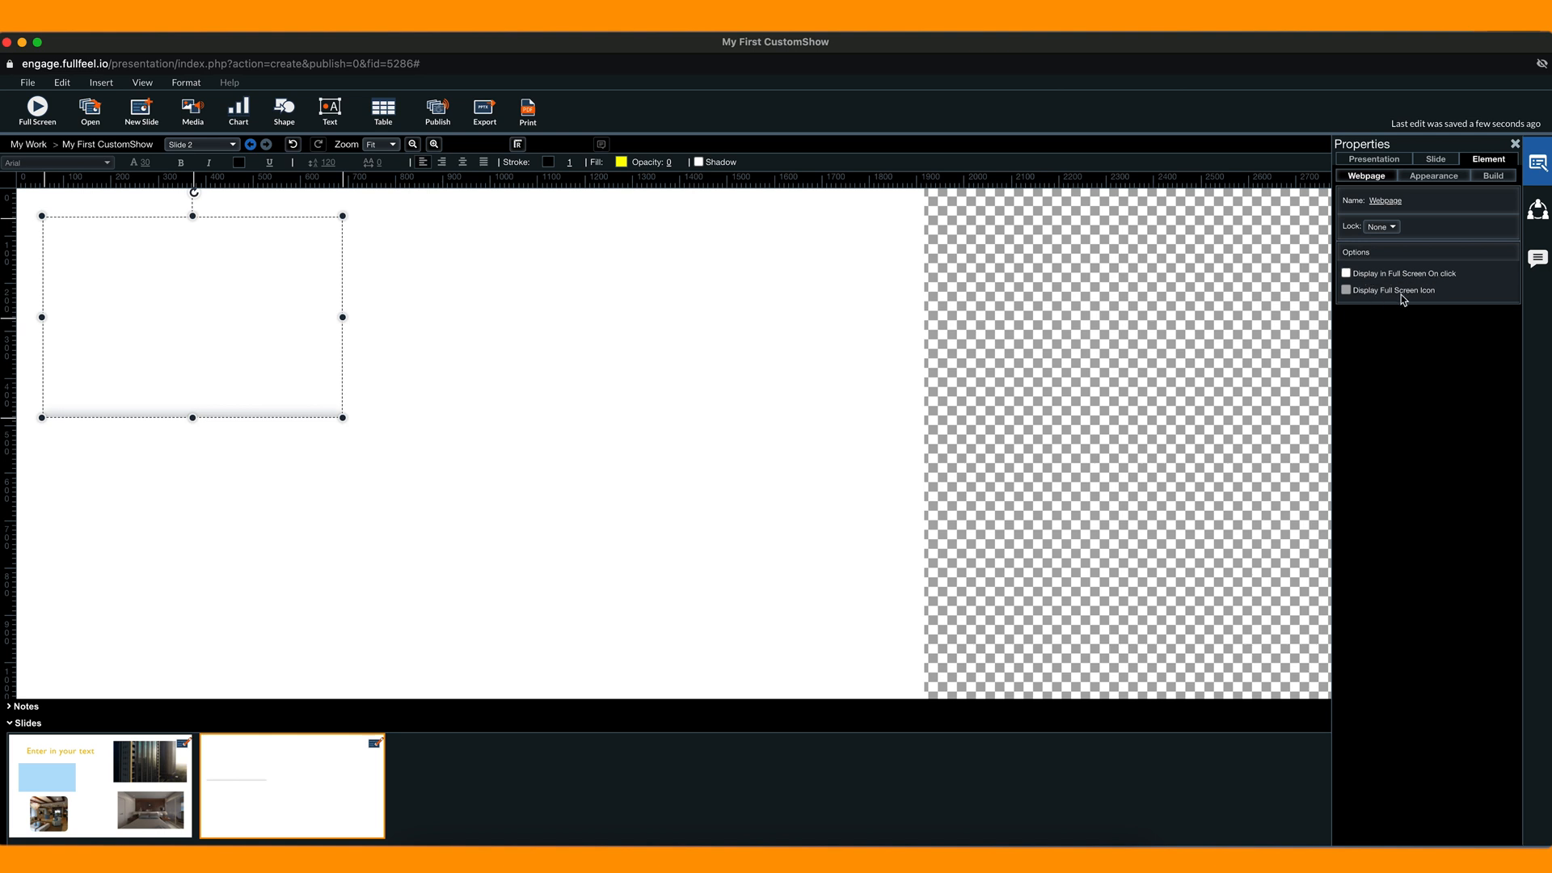
left_click(1087, 290)
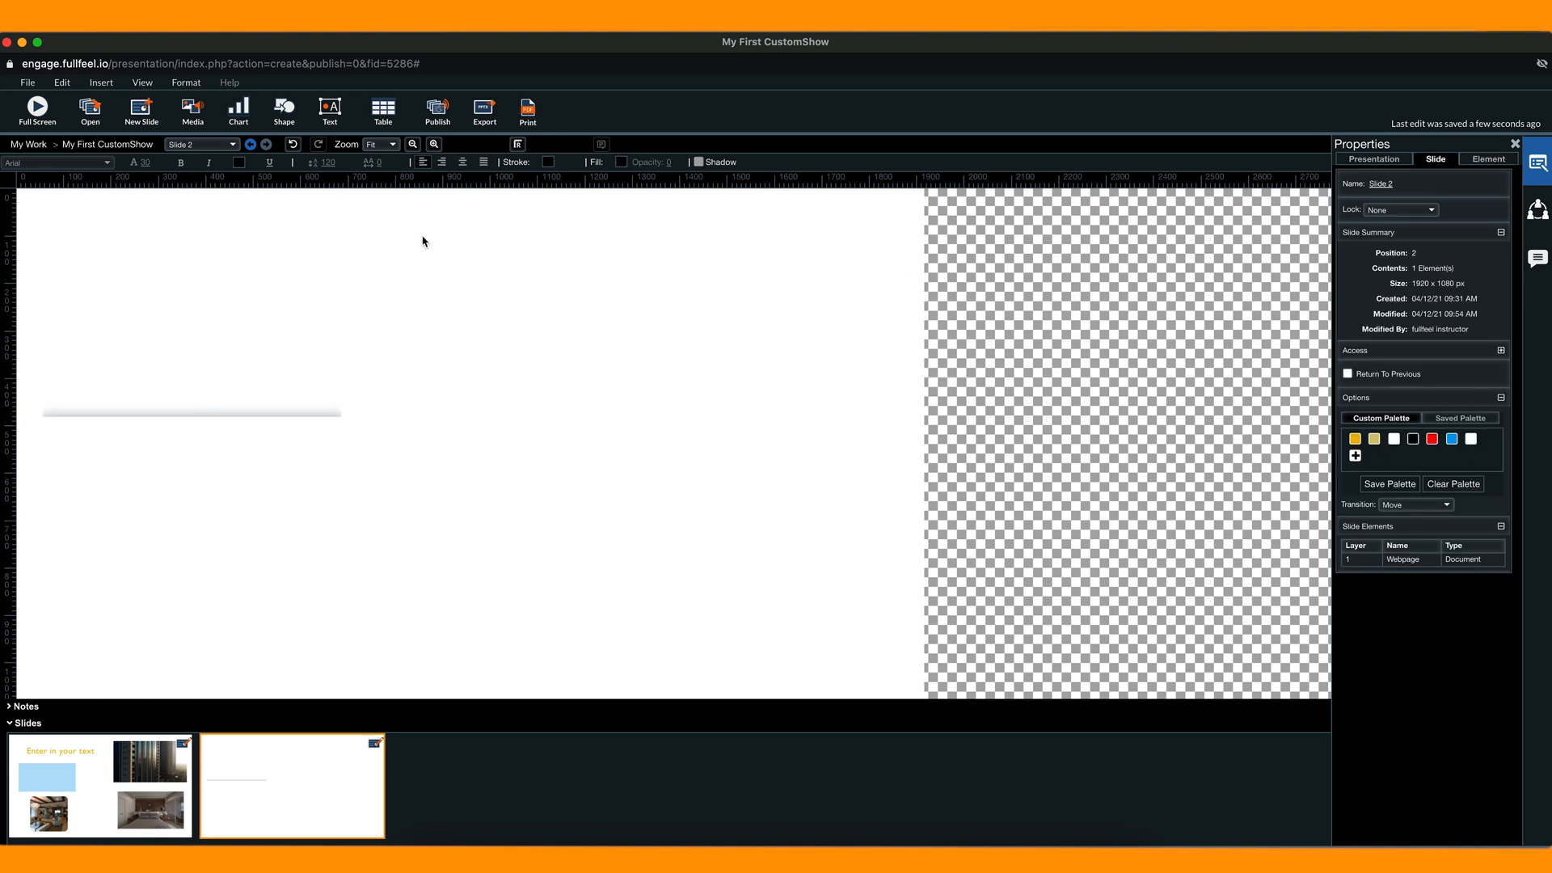
- Insert an area chart on Slide 2, widen it, and place it to the right of the webpage element
left_click(240, 112)
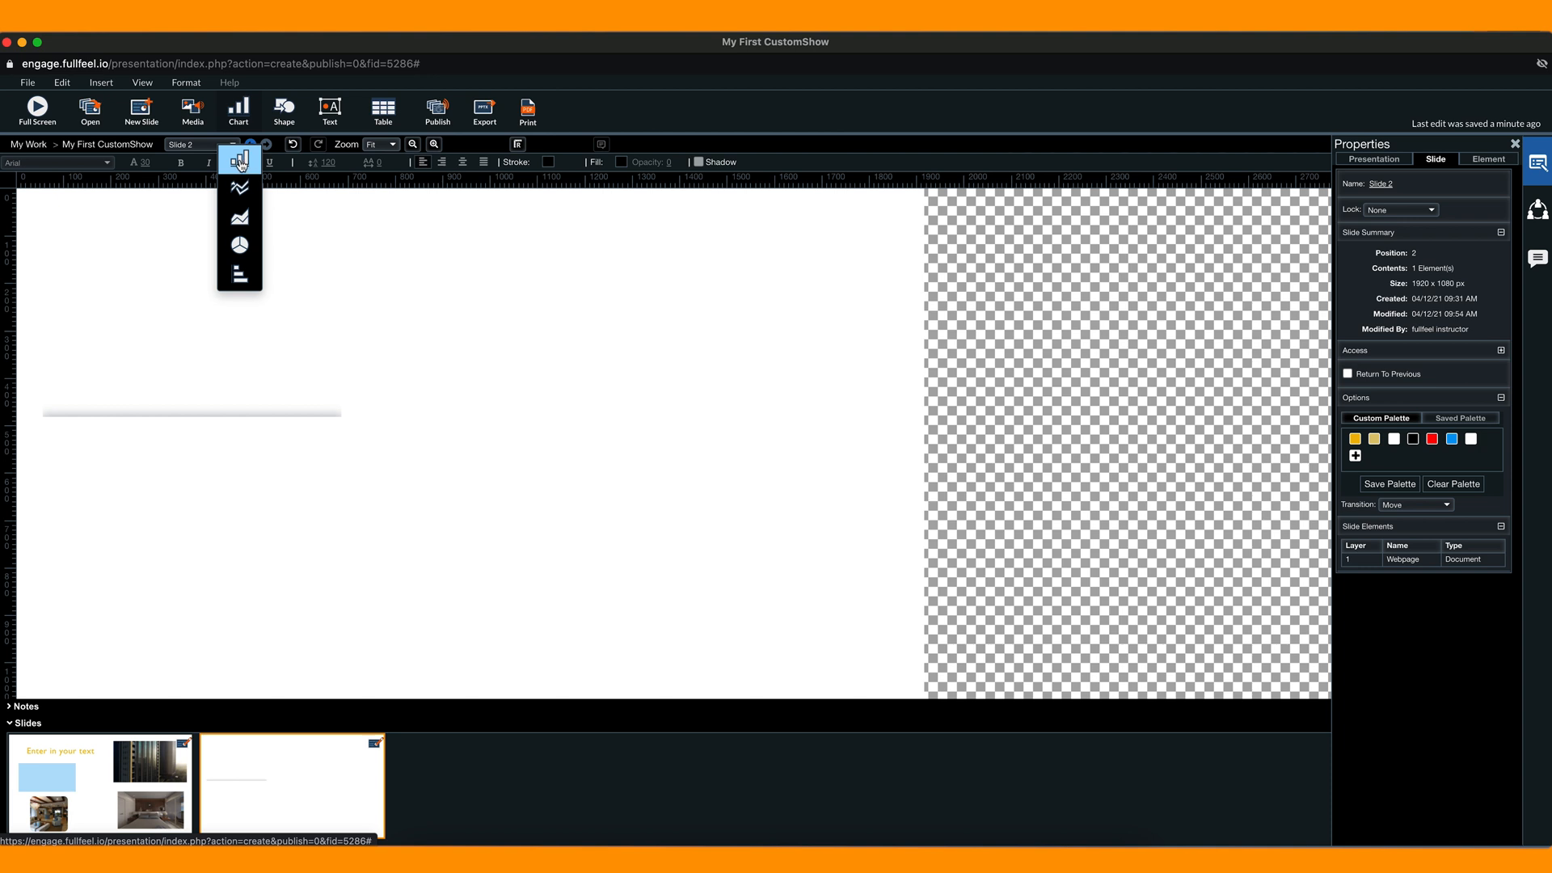
left_click(240, 216)
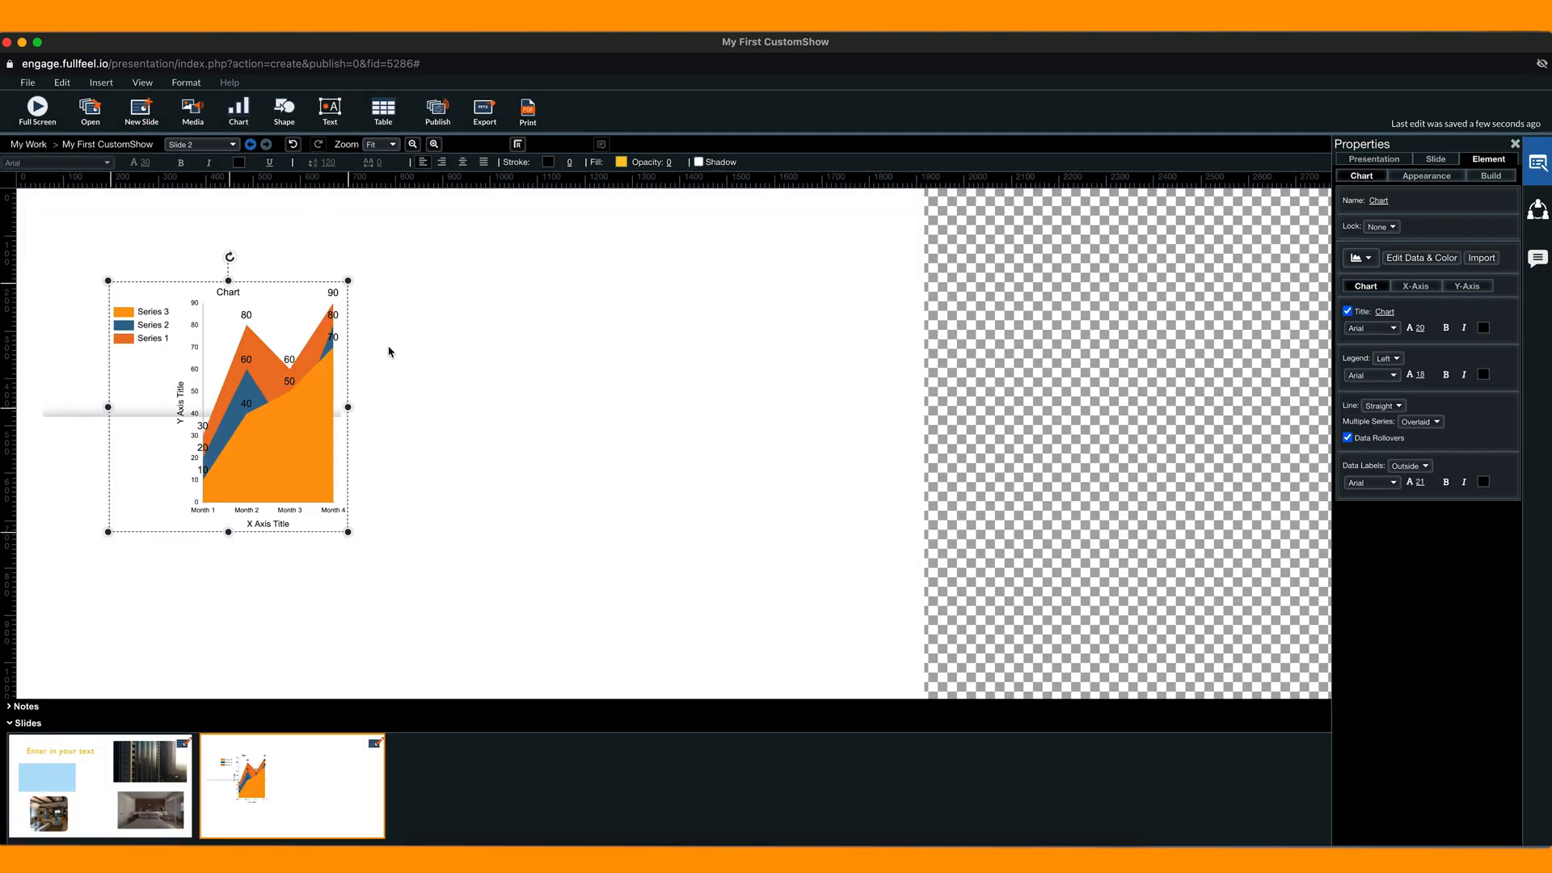
left_click_drag(425, 368, 850, 339)
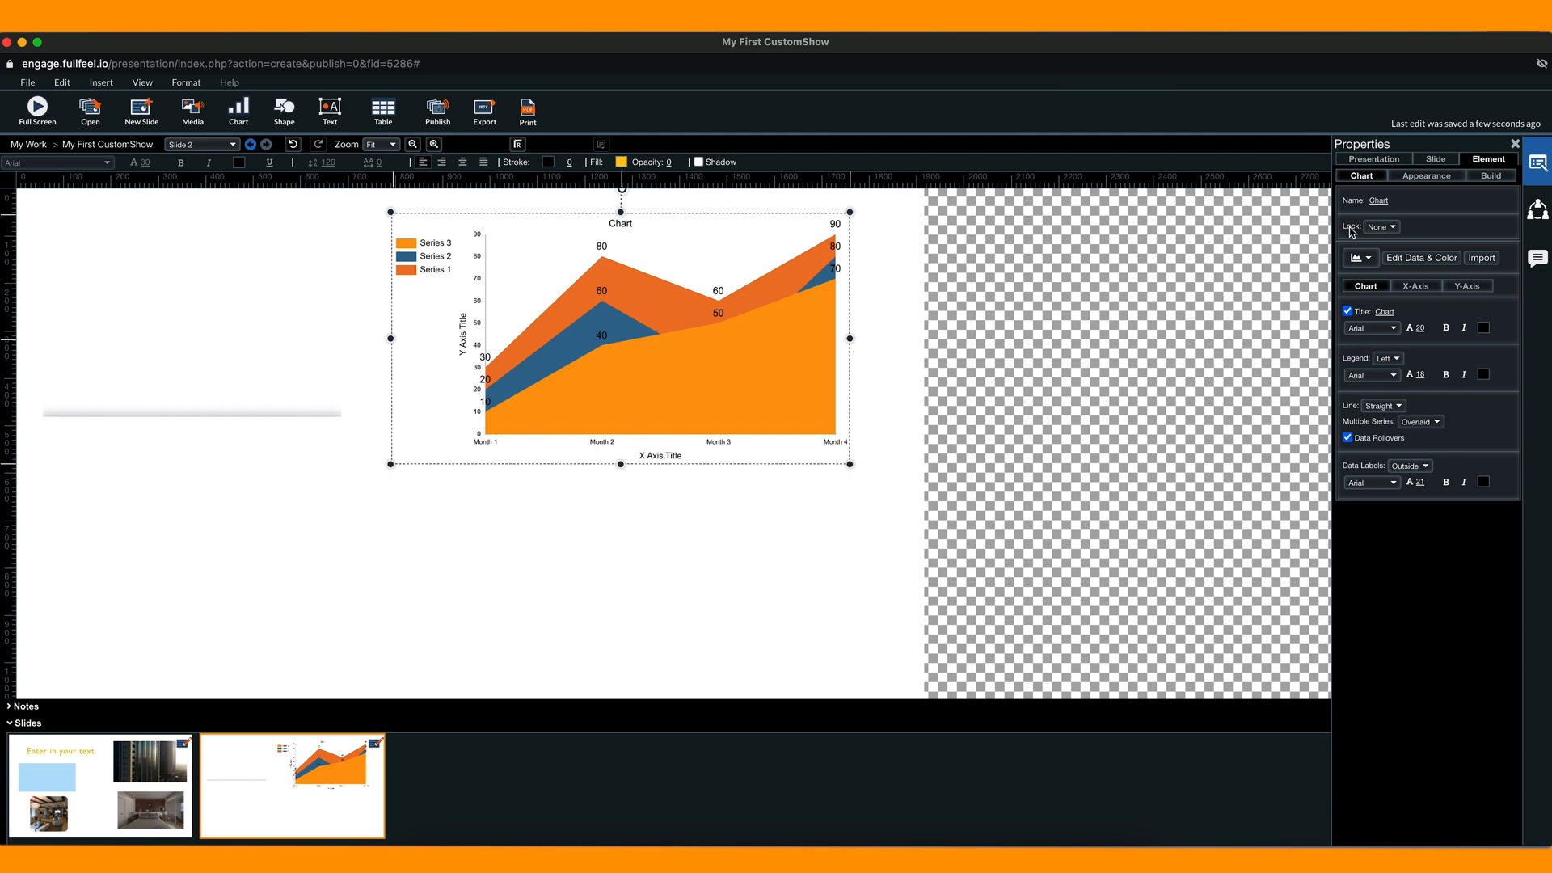
- Remove the Series 3 row from the chart's data
left_click(1419, 258)
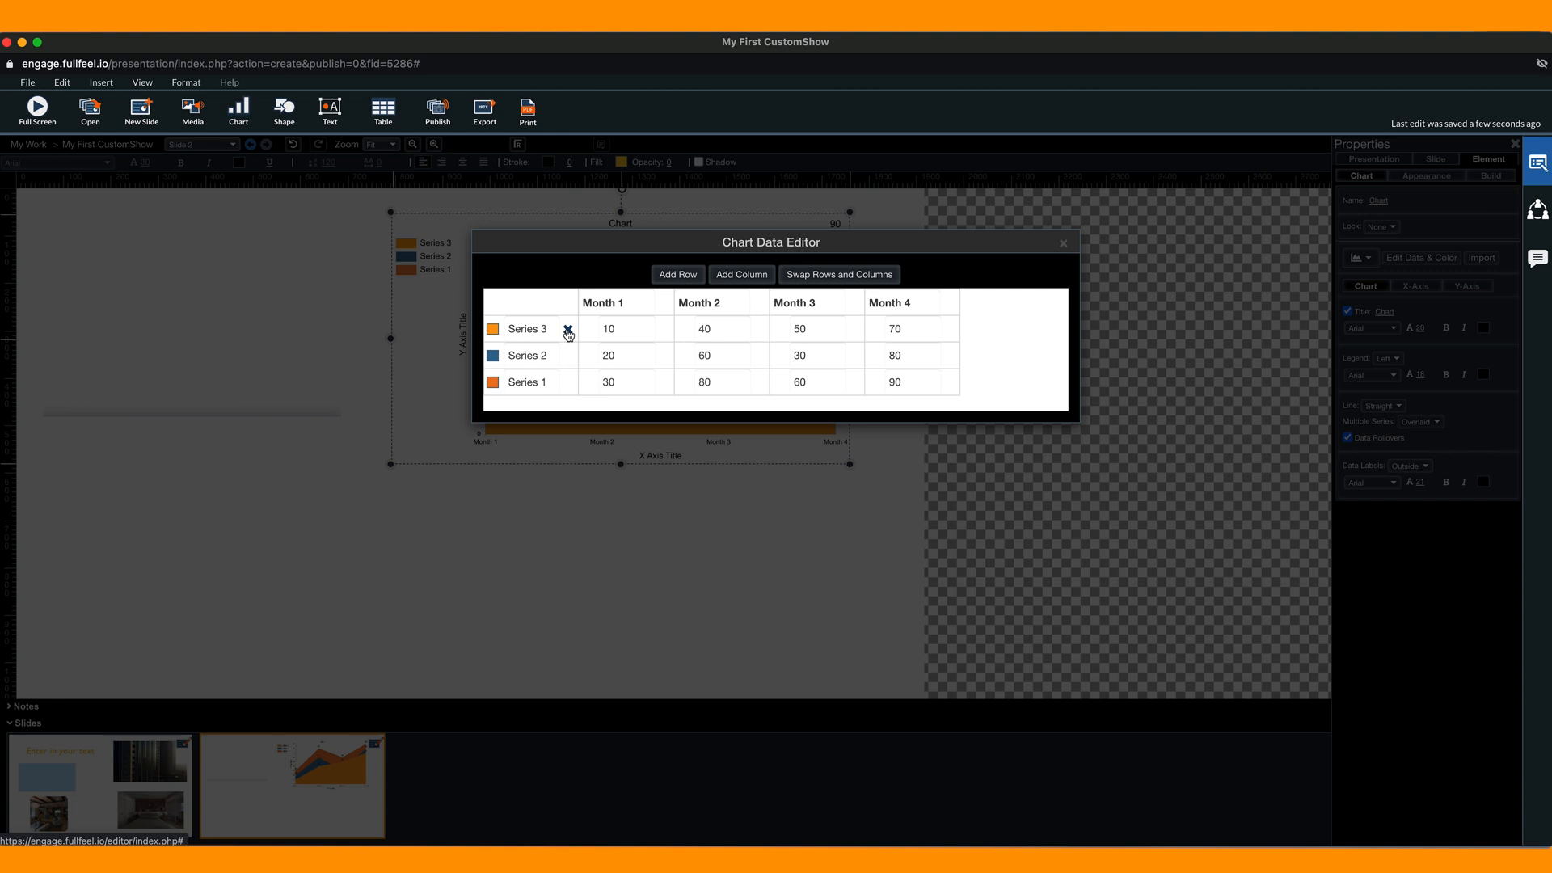
left_click(568, 331)
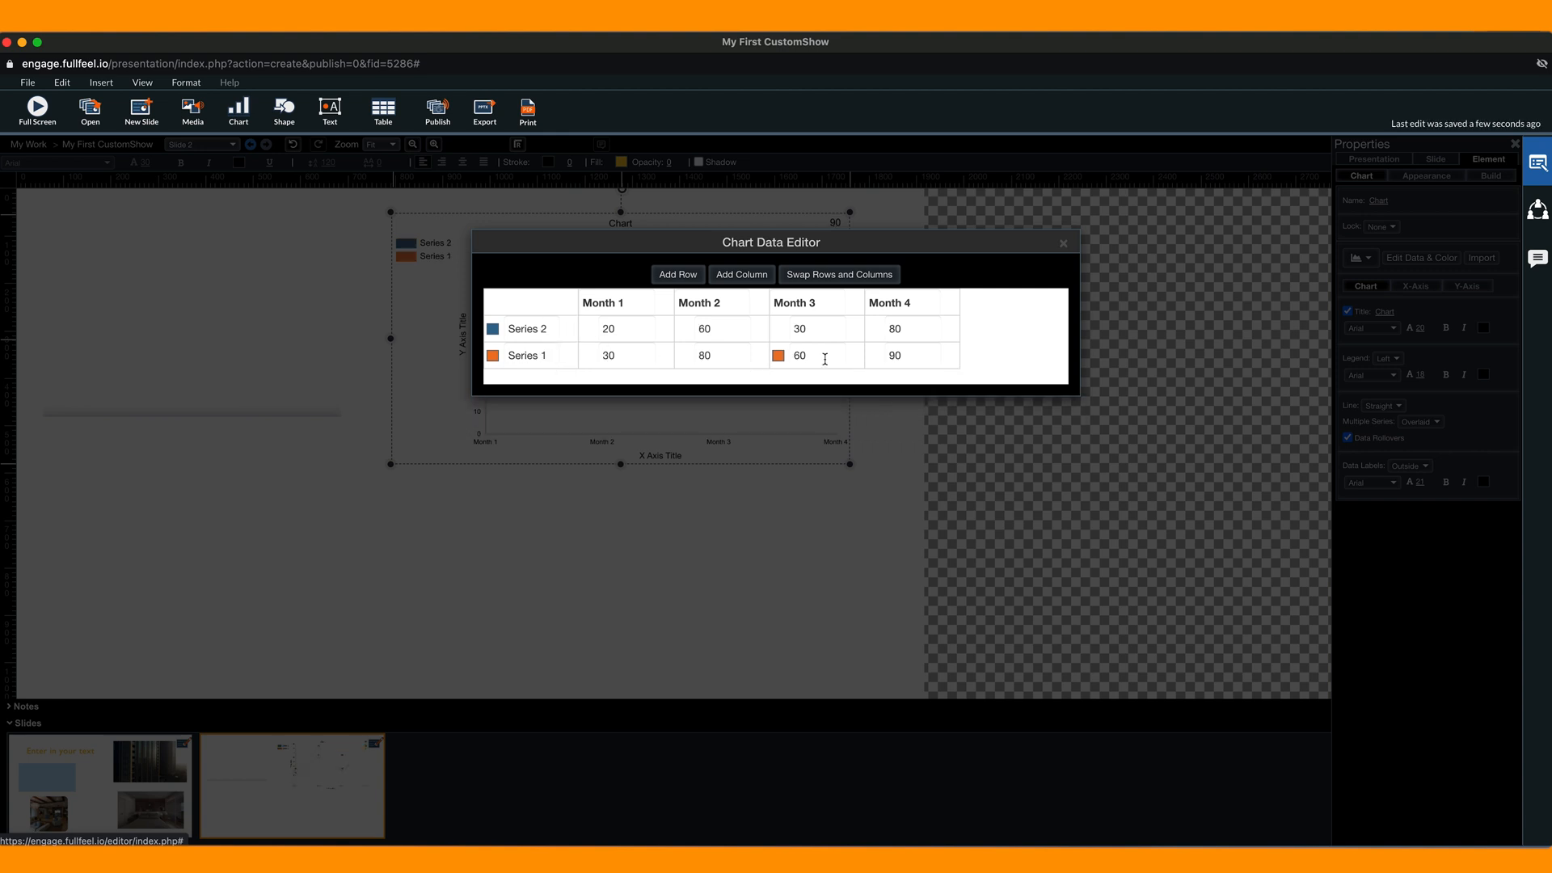
left_click(1063, 243)
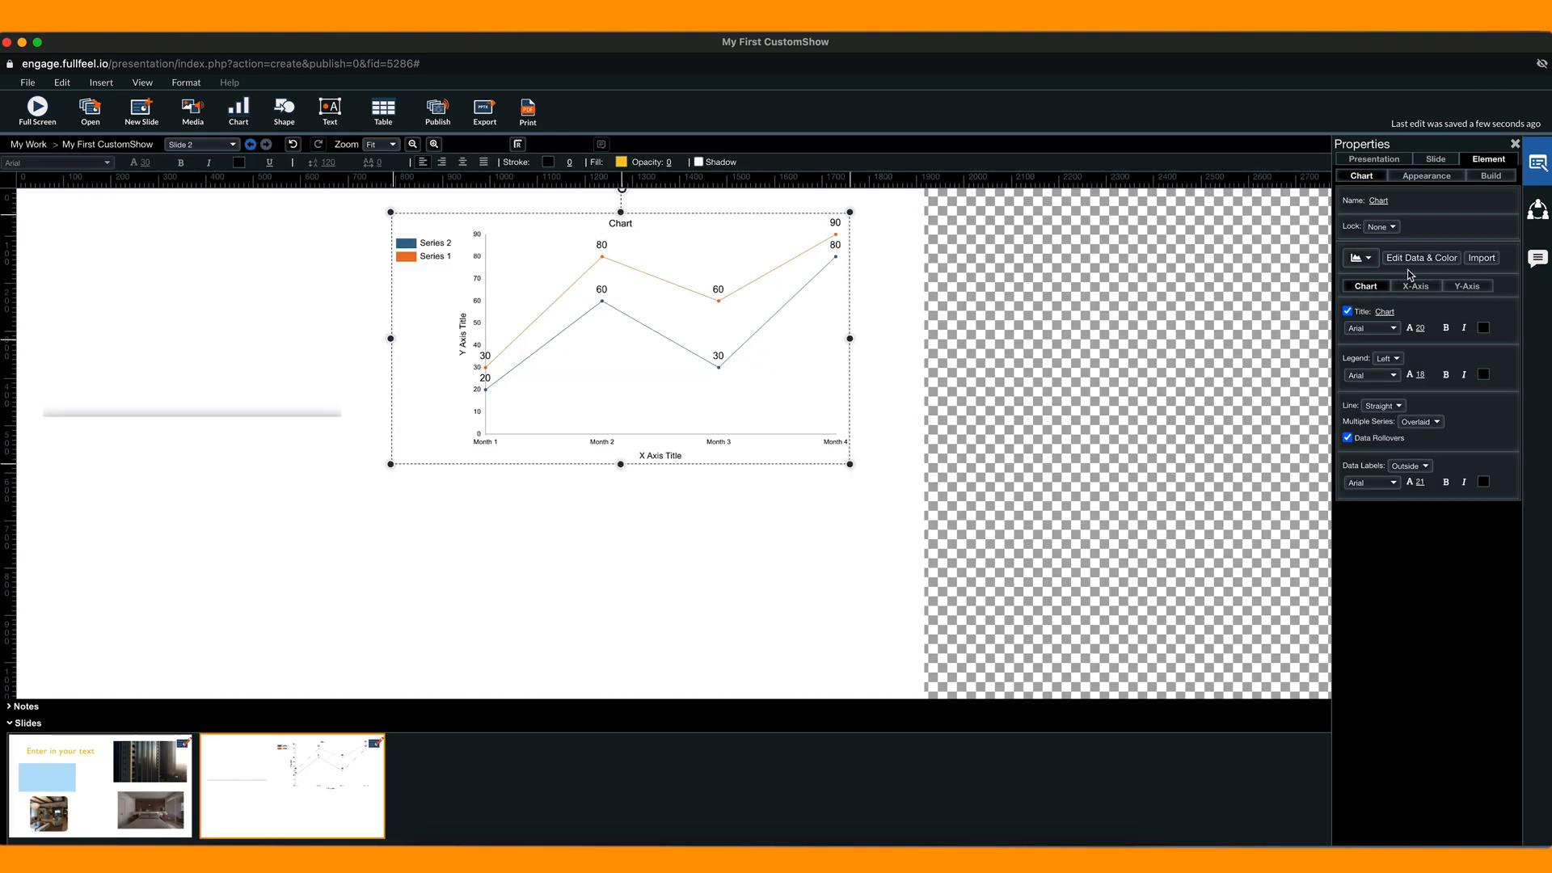
- Examine the chart's CSV import options without importing a file, and its appearance settings
left_click(1483, 258)
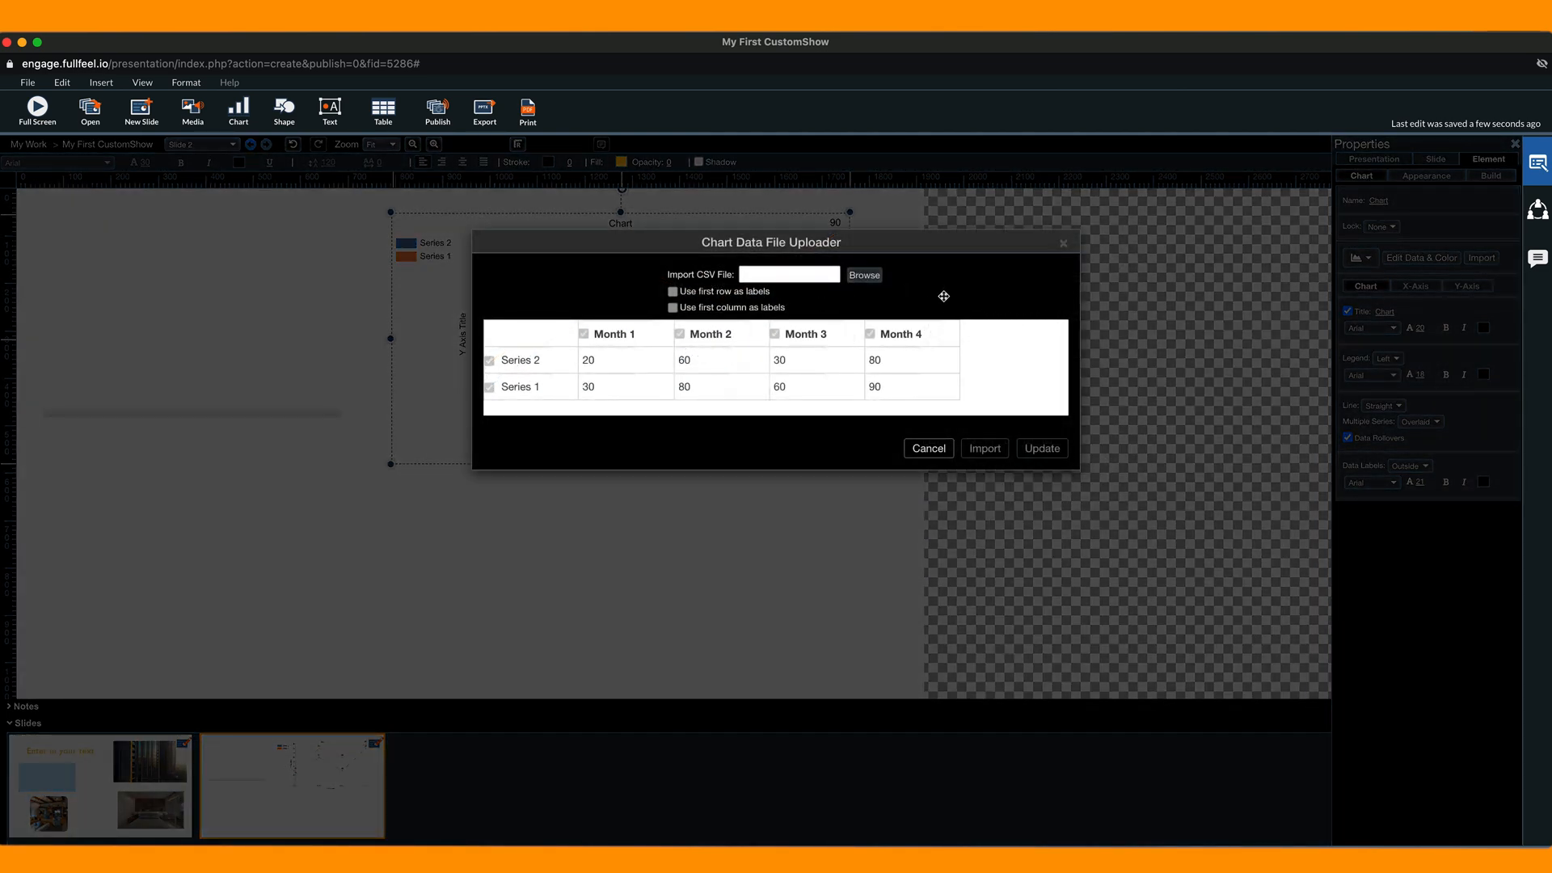
left_click(930, 449)
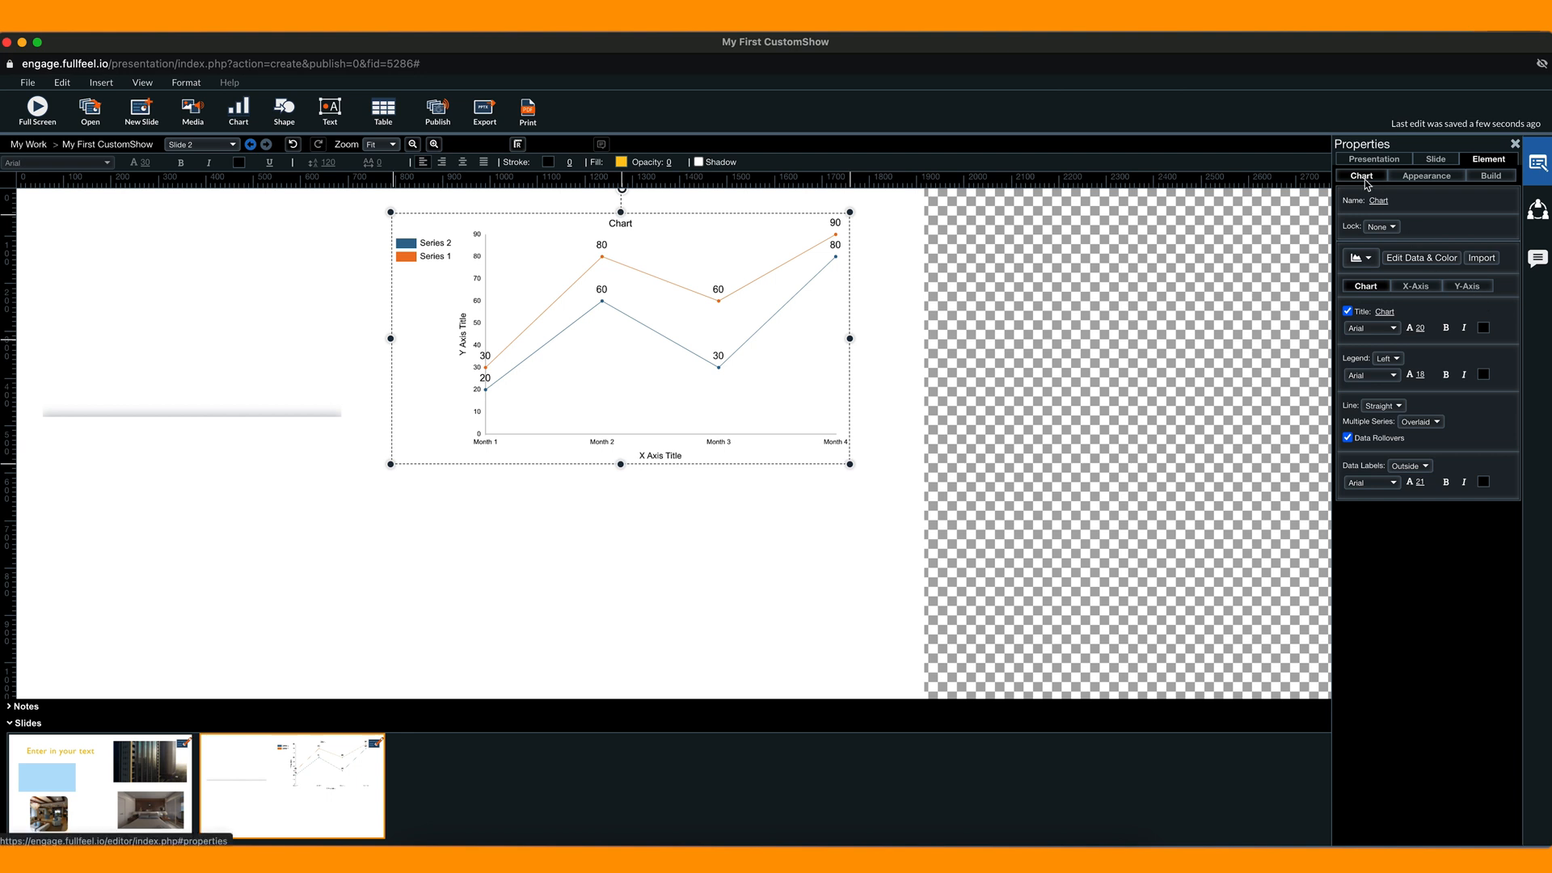
left_click(1425, 178)
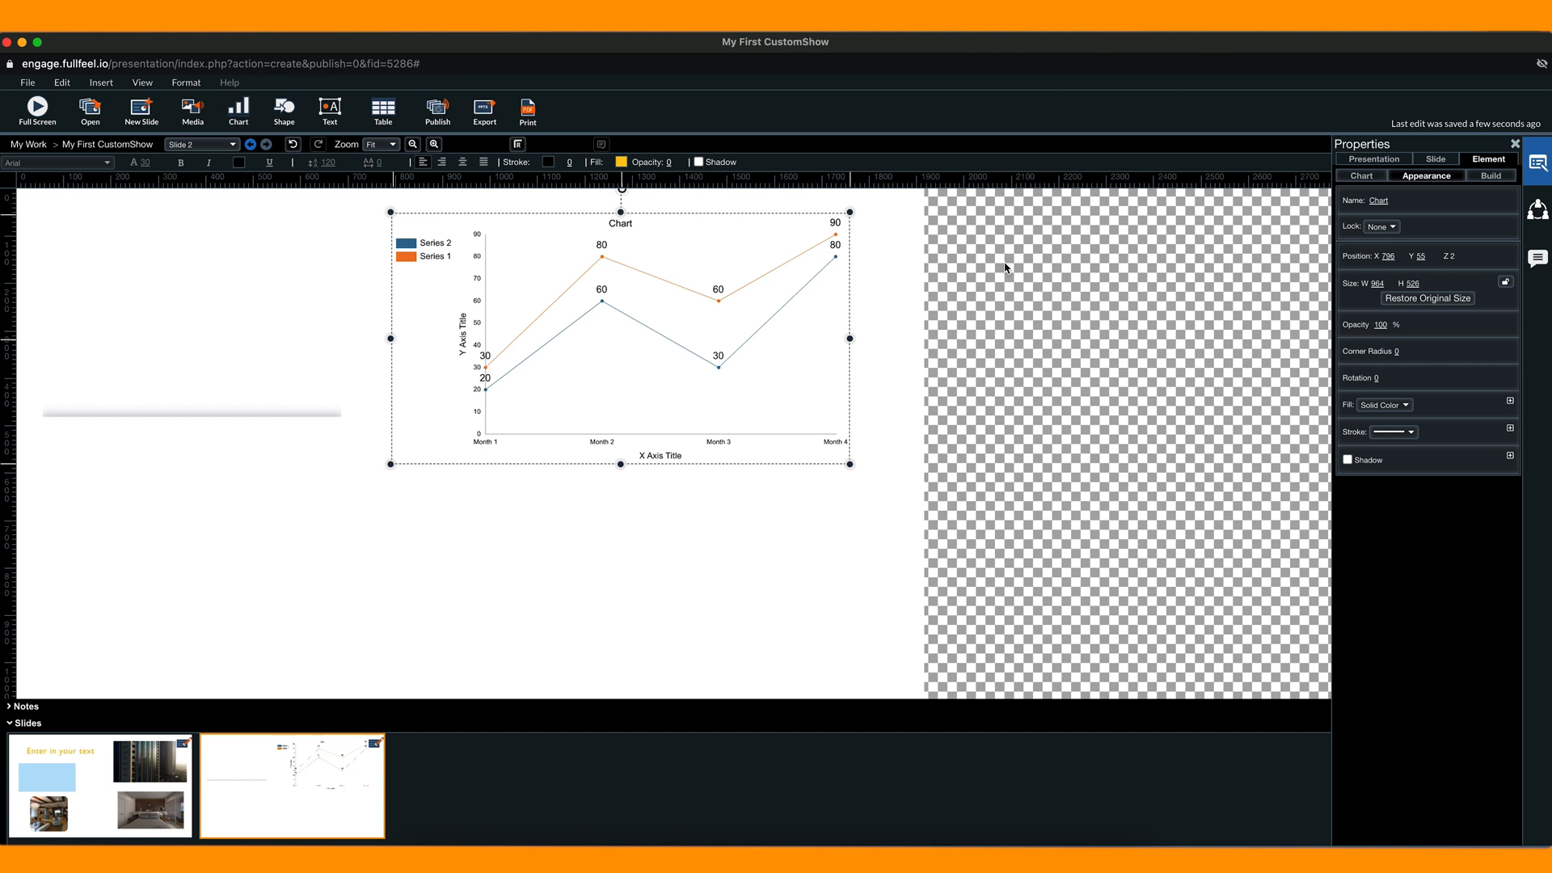
- Insert a table with 3 columns and 2 rows on Slide 2 and place it below the chart at about 1167, 672
left_click(380, 115)
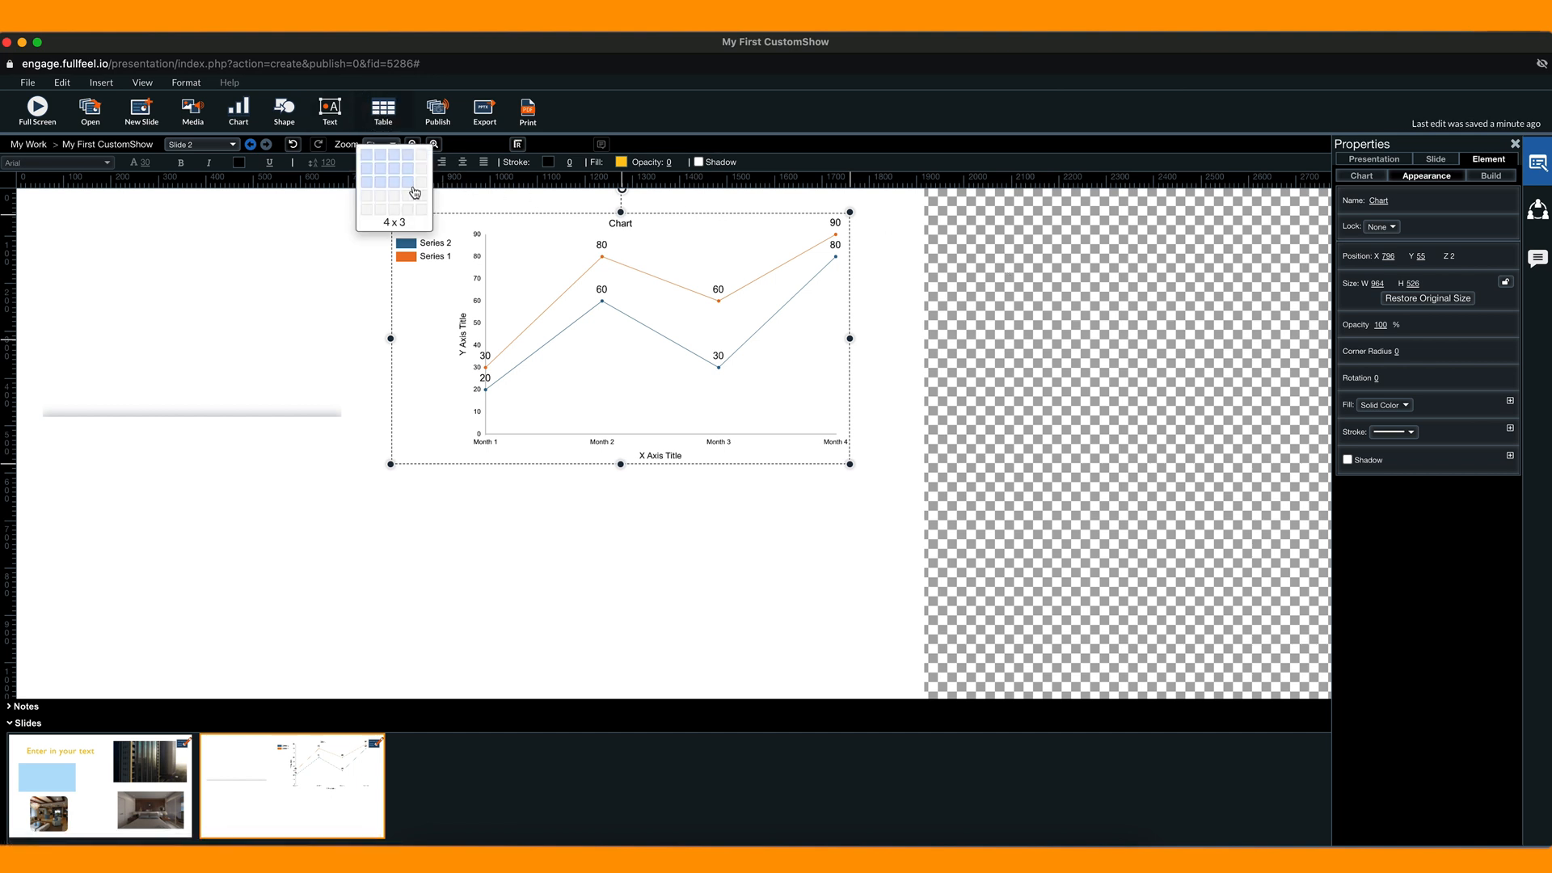
left_click(395, 168)
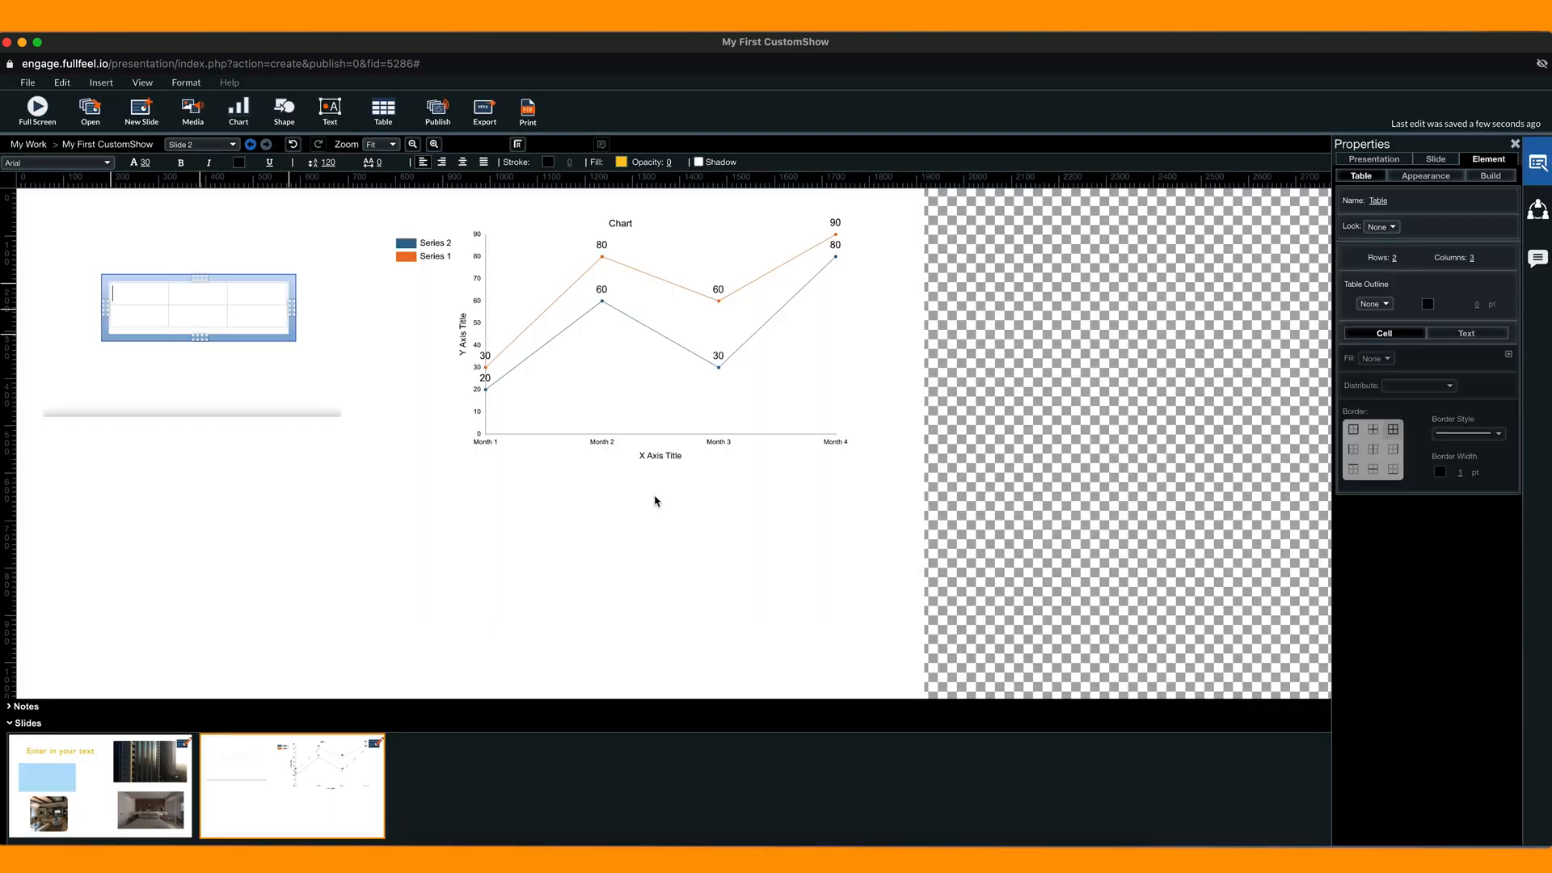
left_click_drag(689, 501, 695, 503)
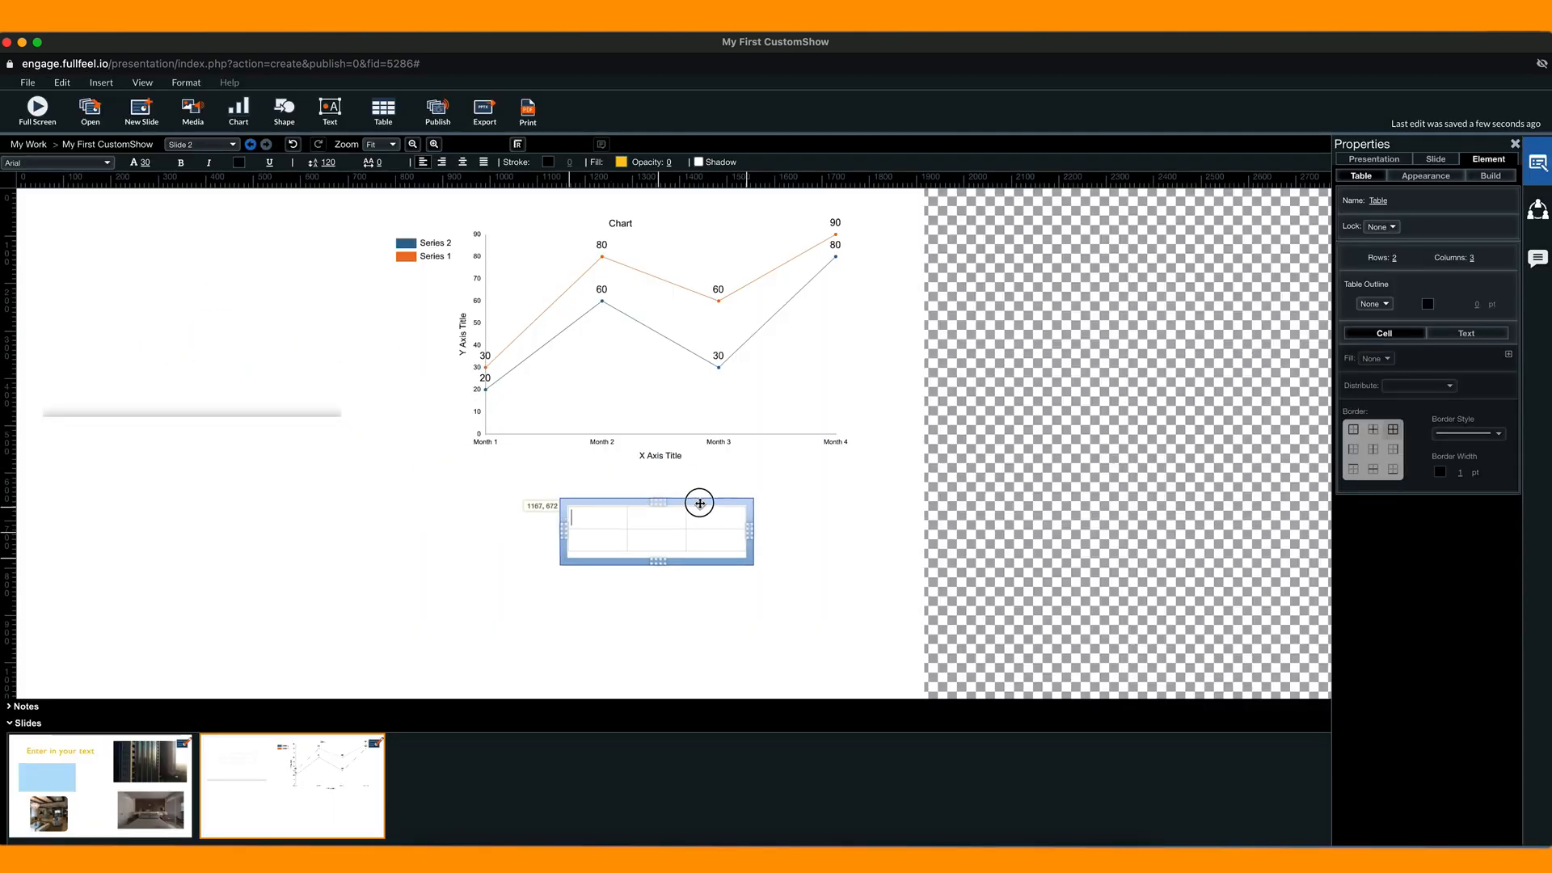
- Fill the table's header row with Month, Day and Year and its second row with January, 1 and 2021
left_click(596, 521)
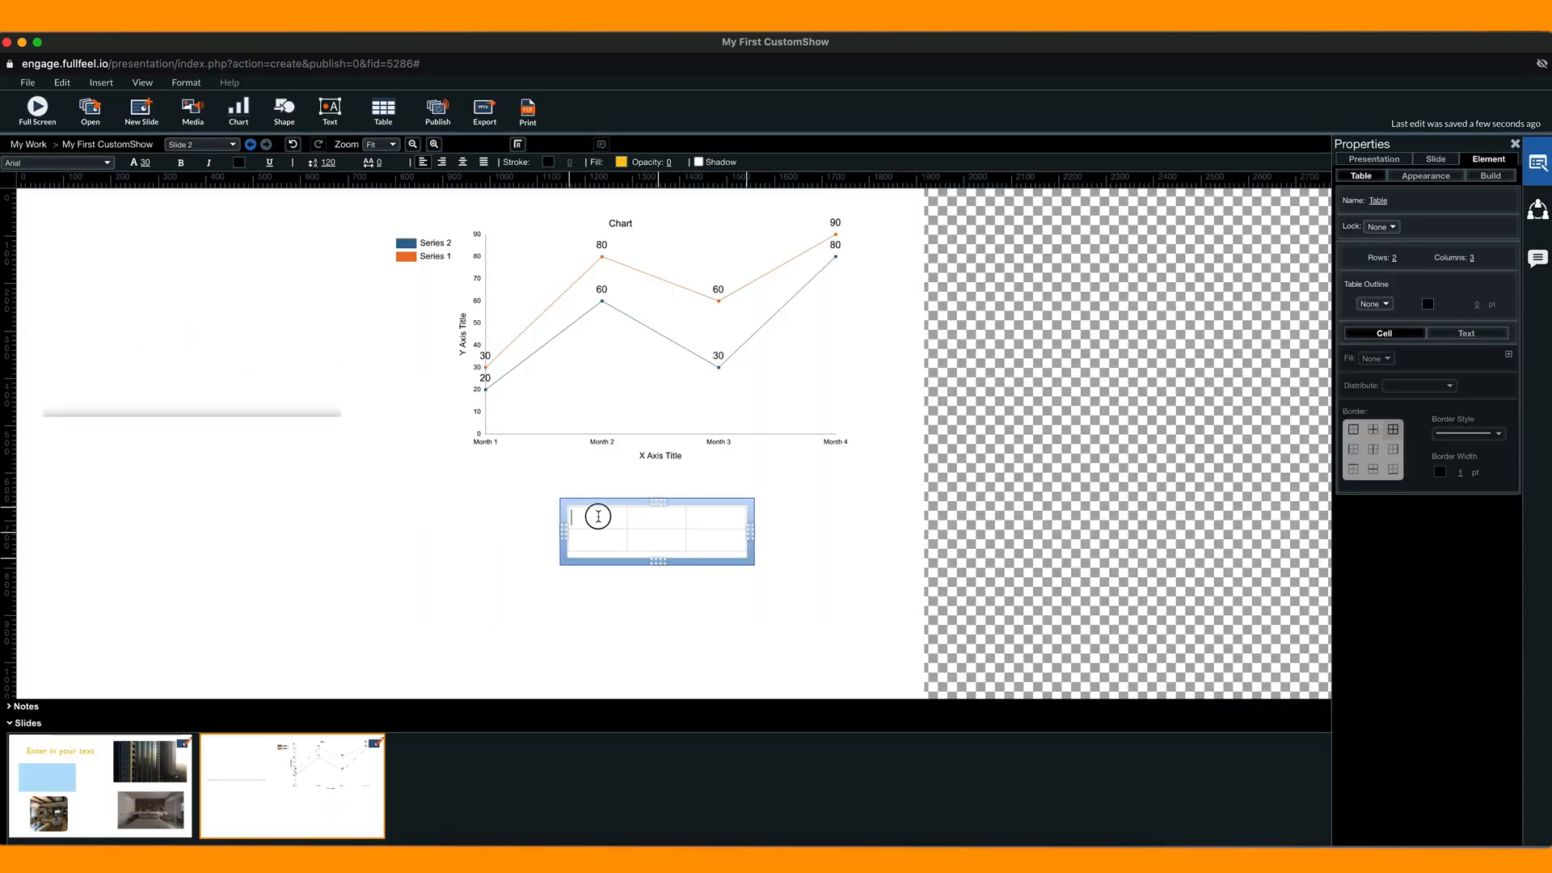
type("Month")
key("Tab")
type("Day")
key("Tab")
type("Year")
left_click(595, 544)
type("January 1 ")
type("2021")
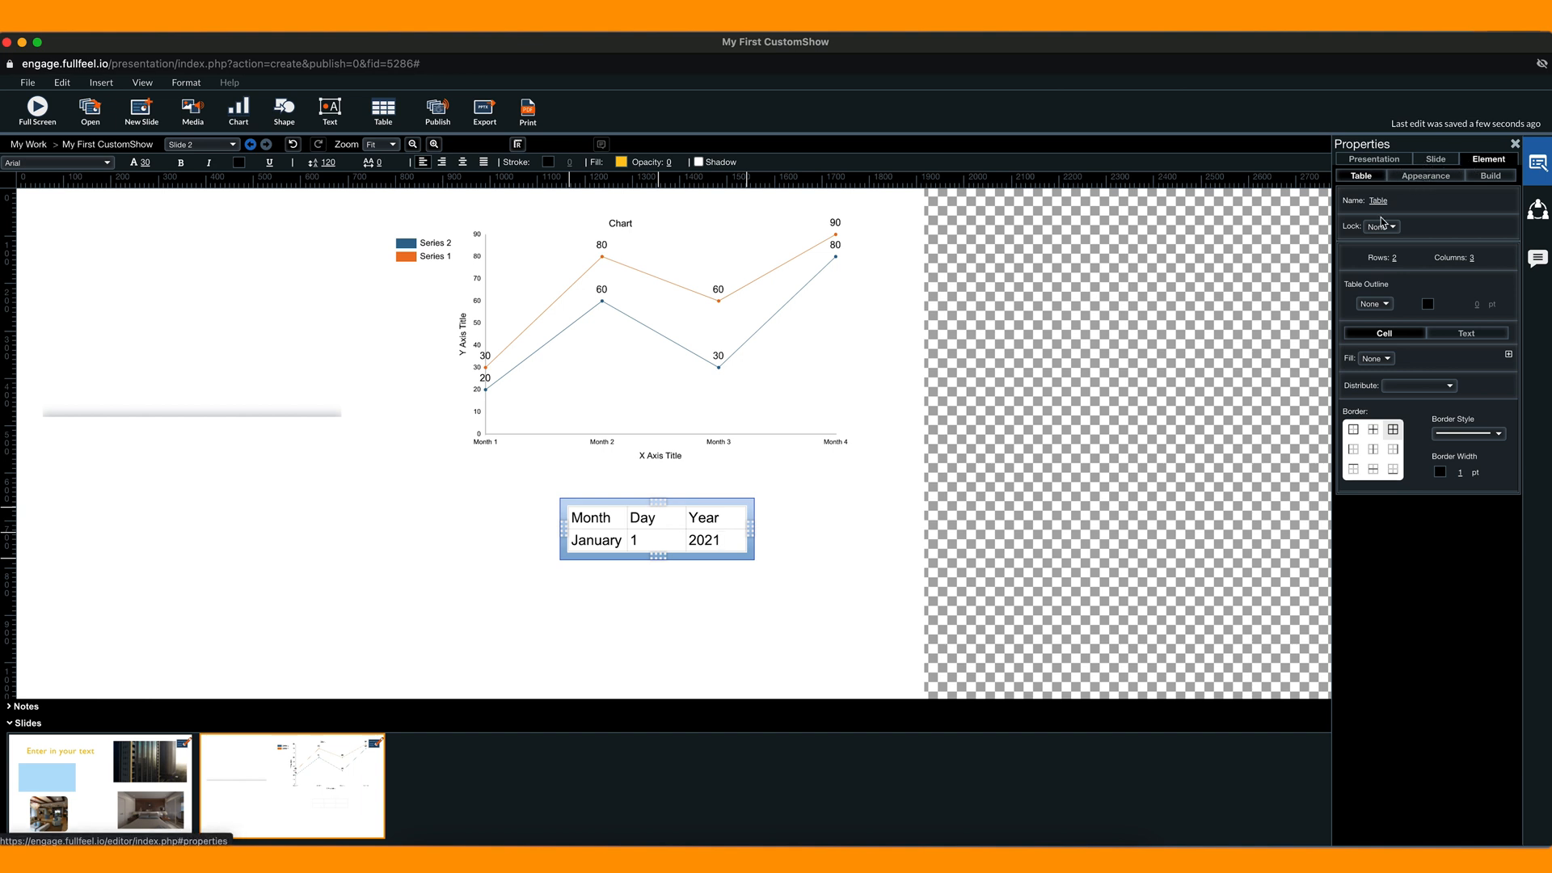
left_click(1467, 335)
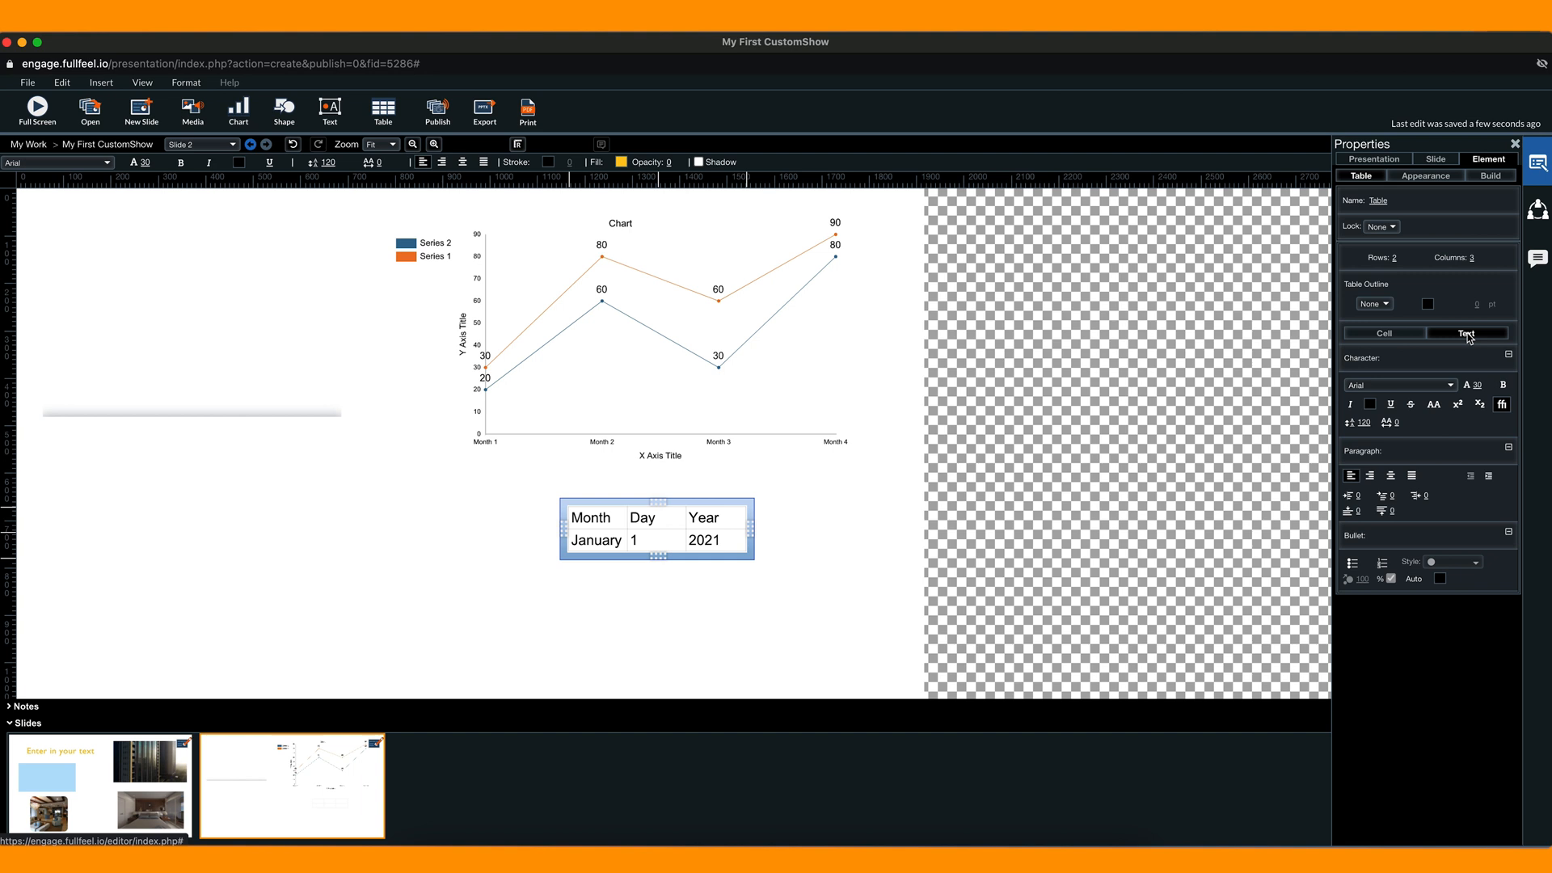
left_click(1147, 335)
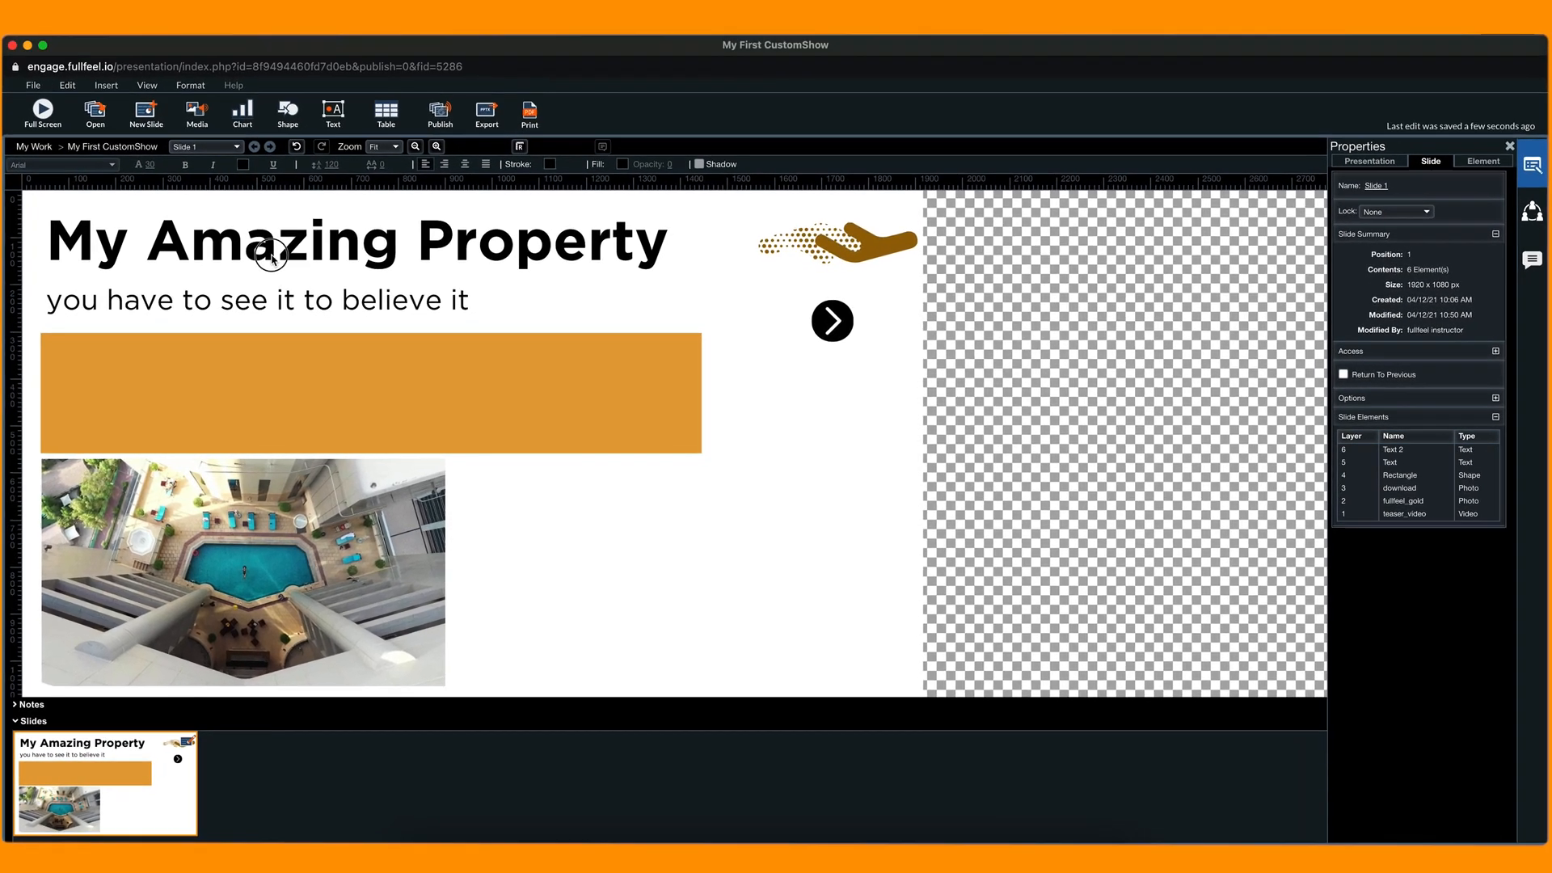
- Inspect the title, subtitle, hand logo, arrow image and orange rectangle on the "My Amazing Property" slide
left_click(269, 252)
left_click(262, 308)
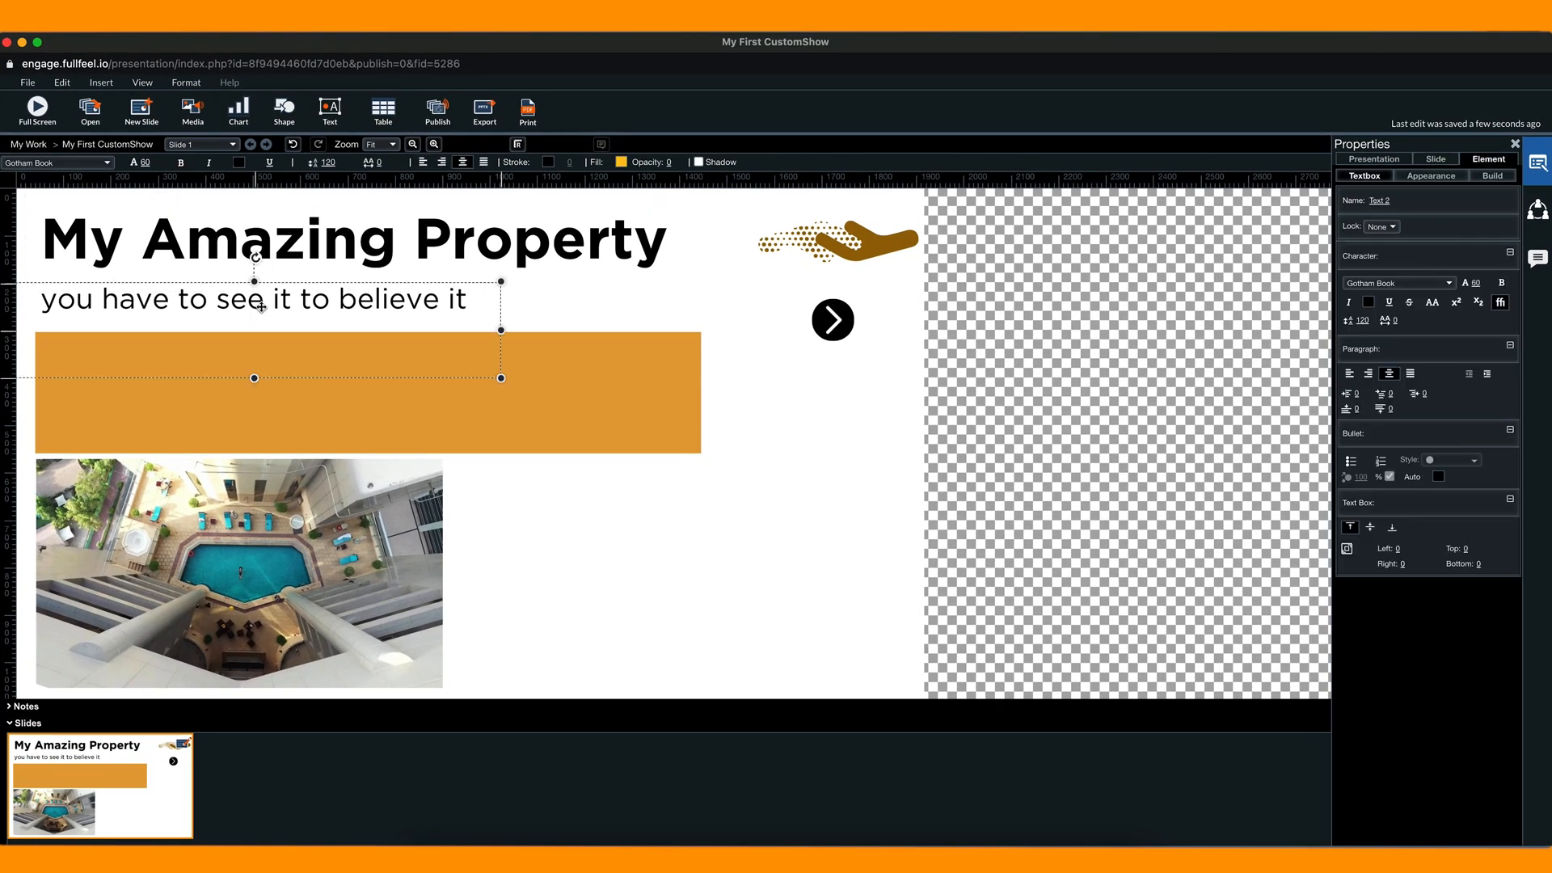
left_click(837, 240)
left_click(832, 320)
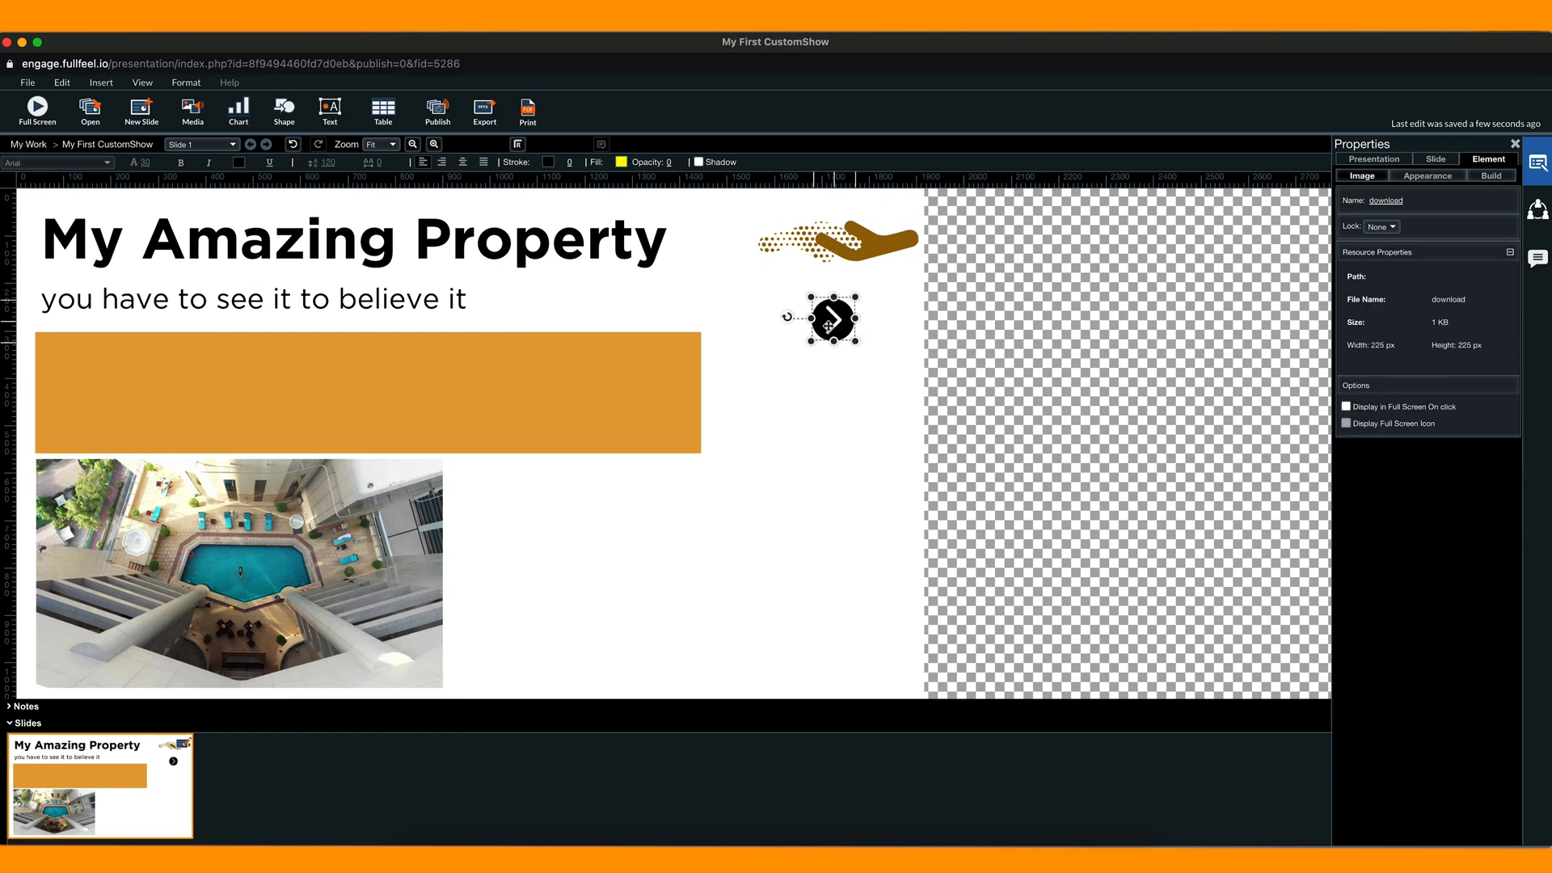
left_click(543, 364)
- Set the teaser_video element to loop playback with muted audio and never show video controls
left_click(308, 546)
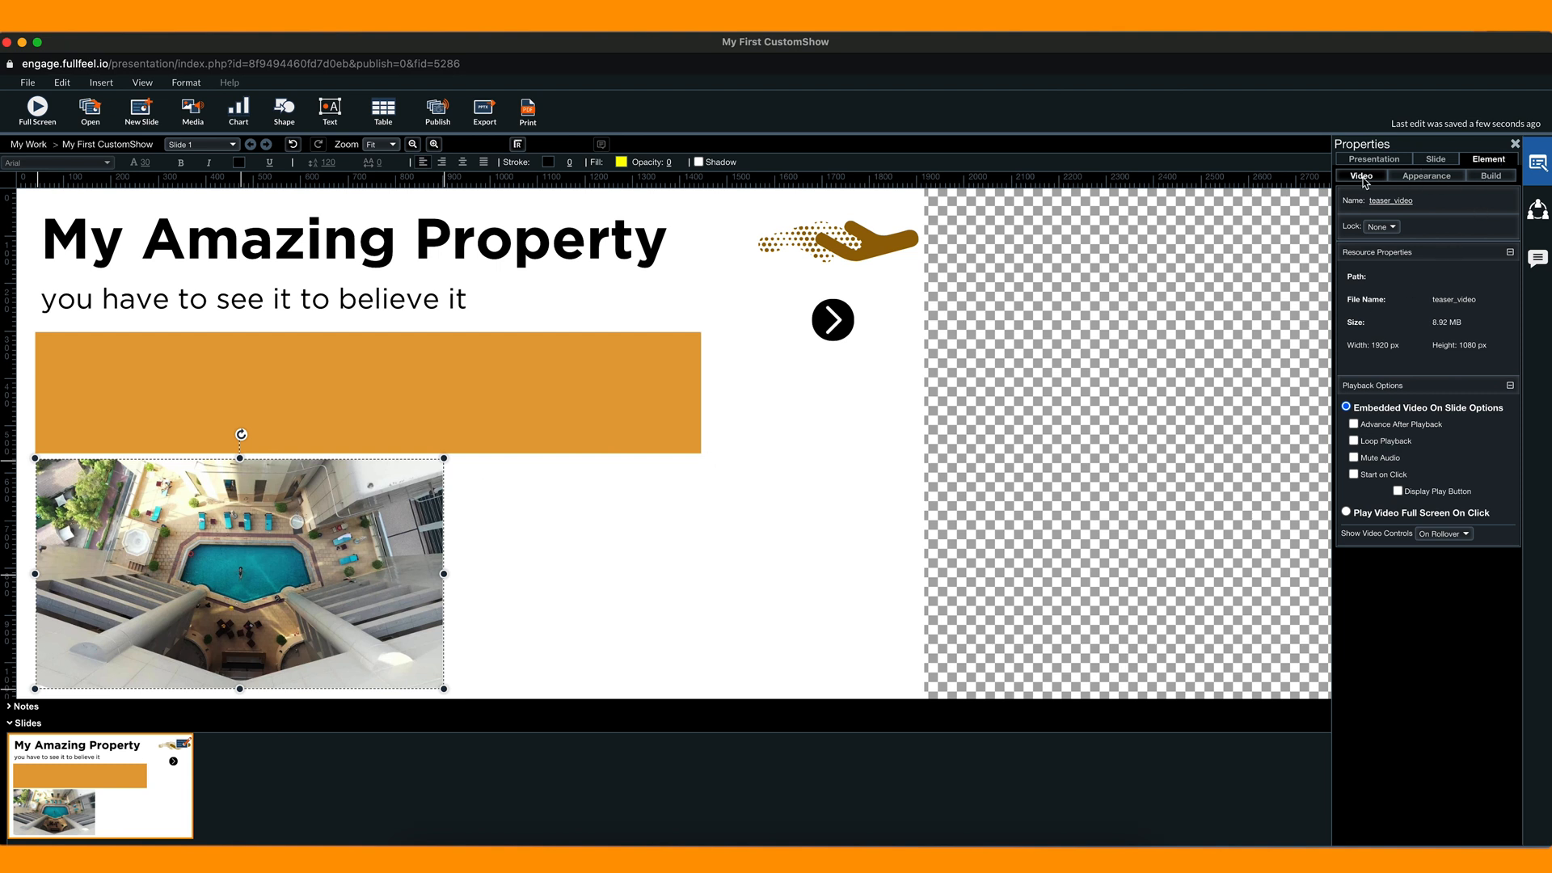
left_click(1354, 458)
left_click(1431, 535)
left_click(1441, 569)
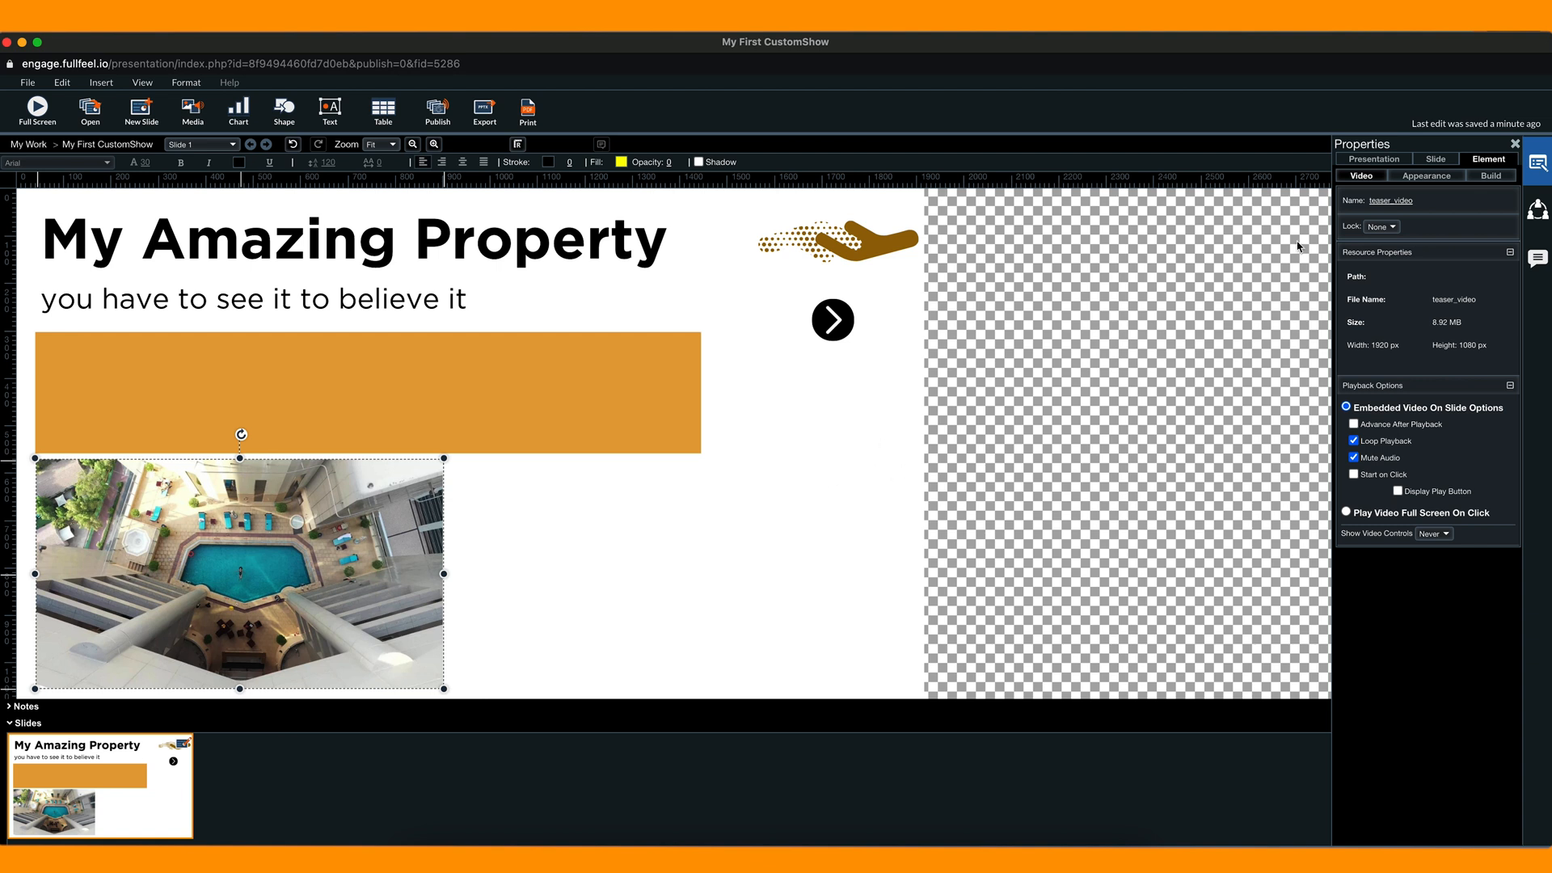
- Position the teaser video at X 0, Y 0 and enlarge it to about 1919 x 1080 to cover the slide
left_click(1415, 178)
left_click(1388, 257)
type("0")
left_click(1423, 257)
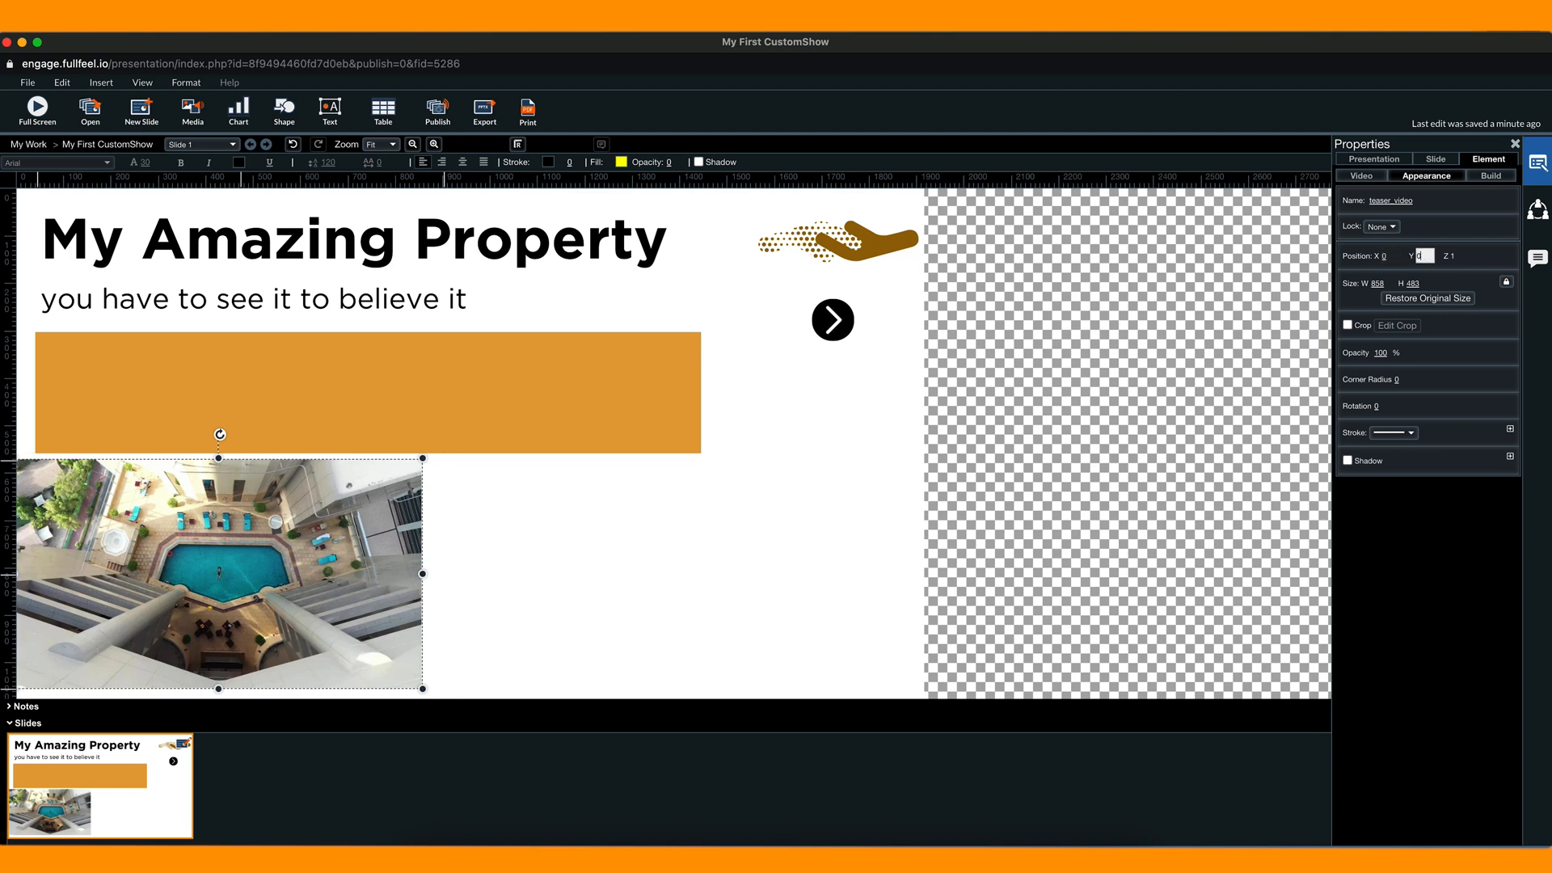
type("0")
key("Return")
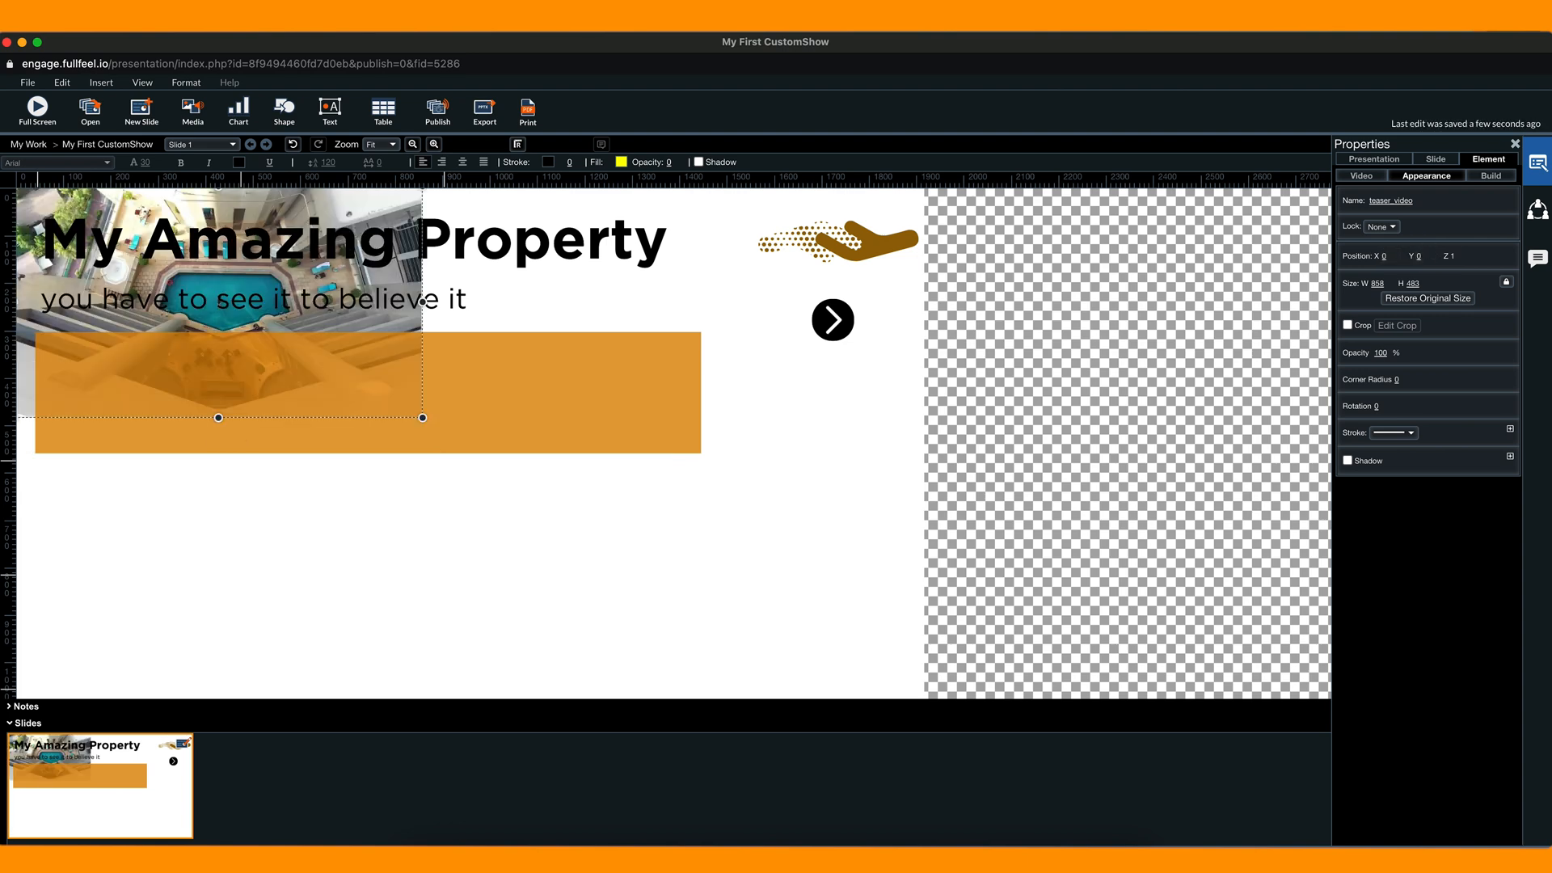
left_click_drag(423, 419, 921, 681)
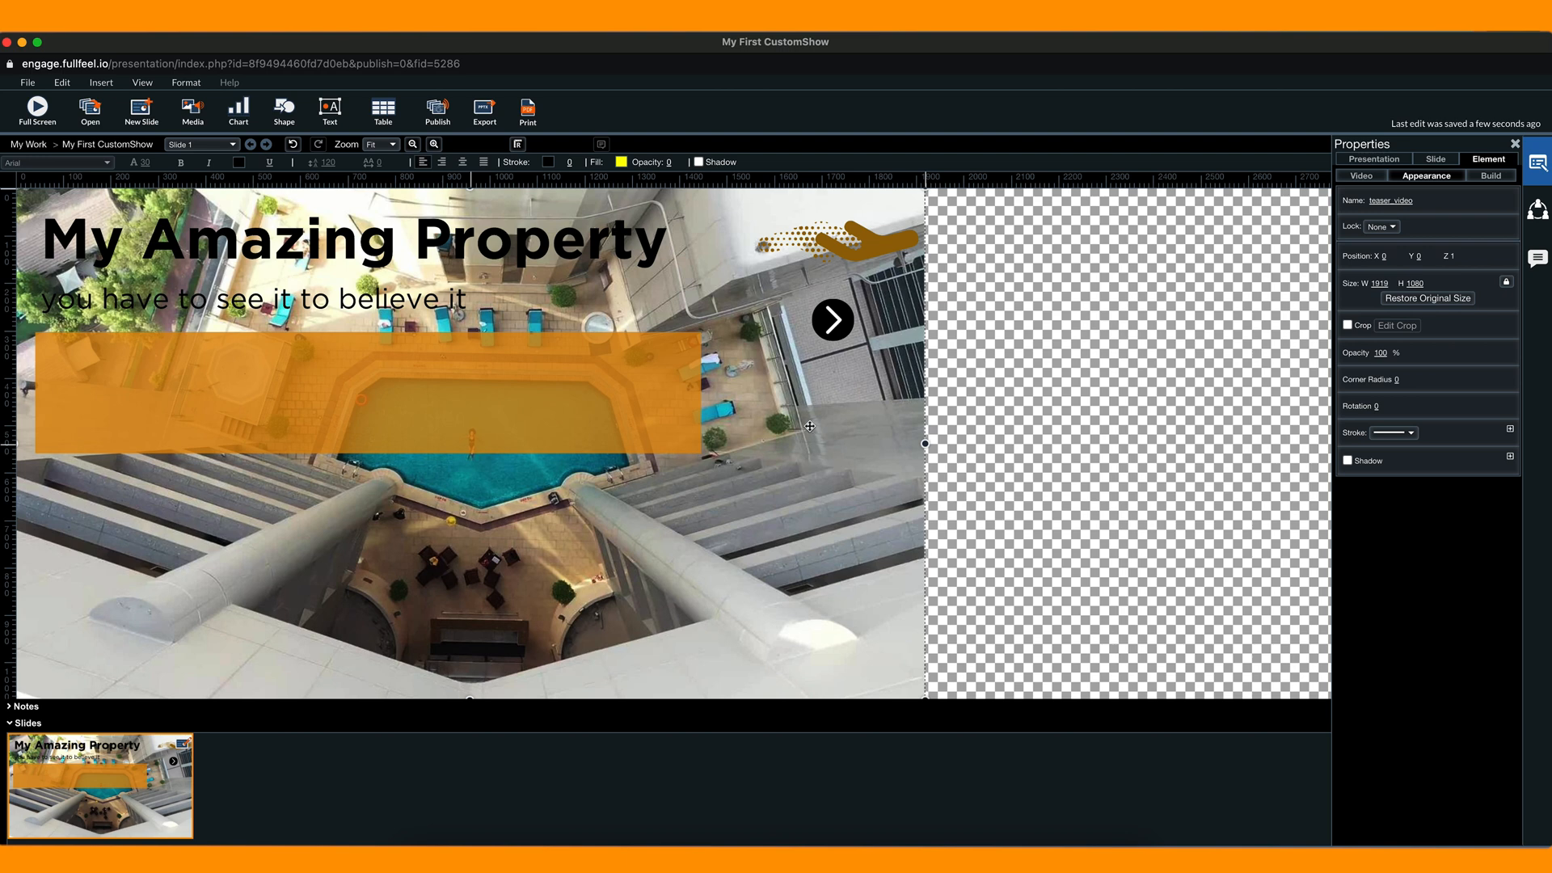
- Move the orange rectangle to the middle of the slide, at about X 257, Y 379, and round its corners
left_click_drag(540, 396, 639, 432)
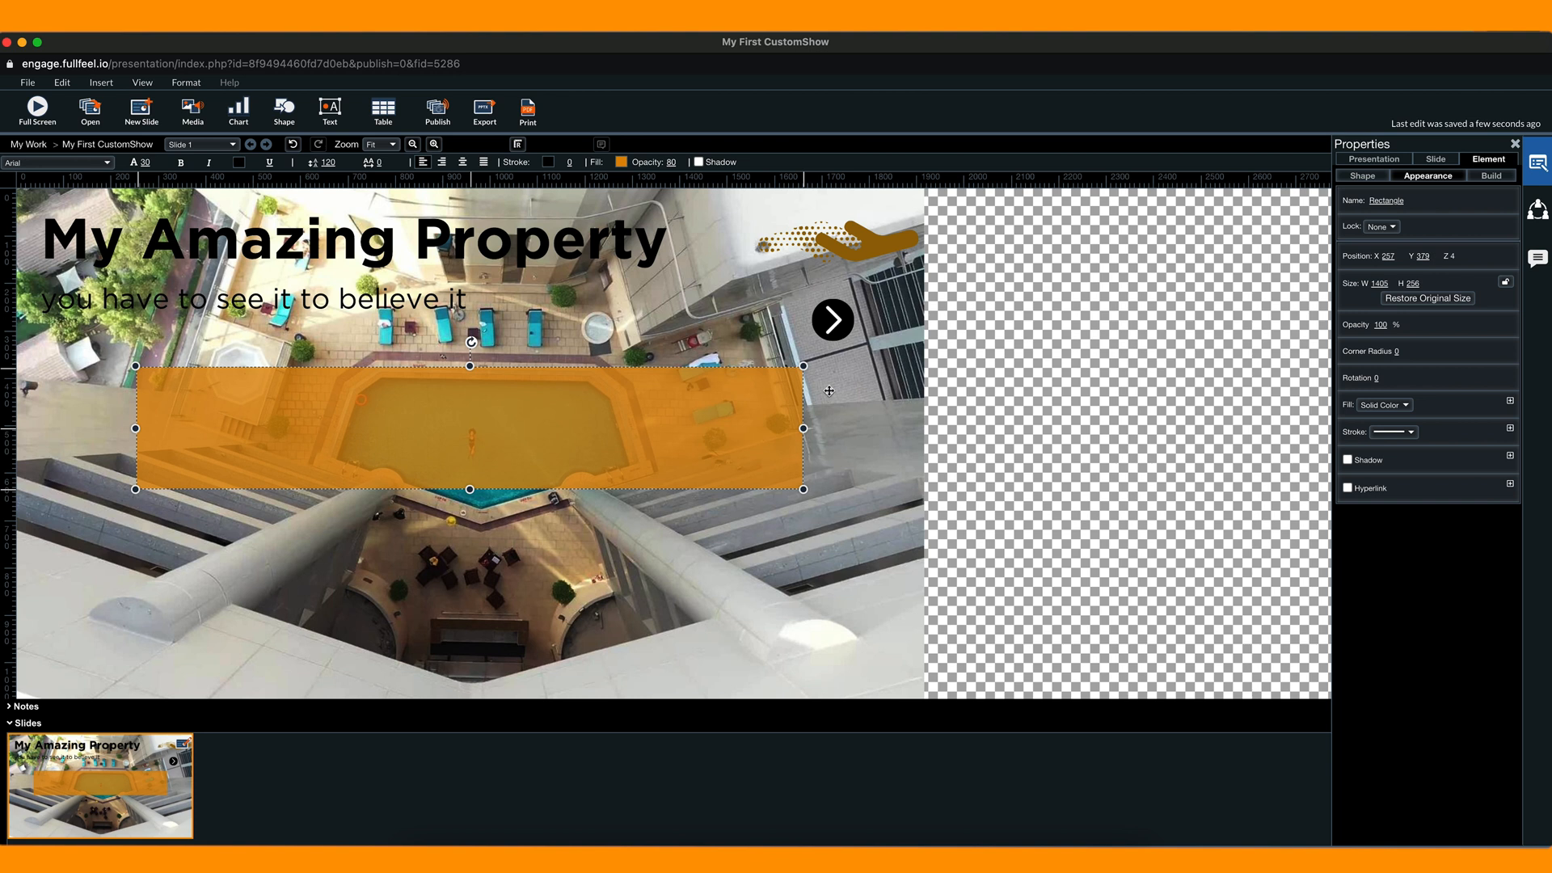
left_click(1397, 351)
key("Return")
left_click(1011, 449)
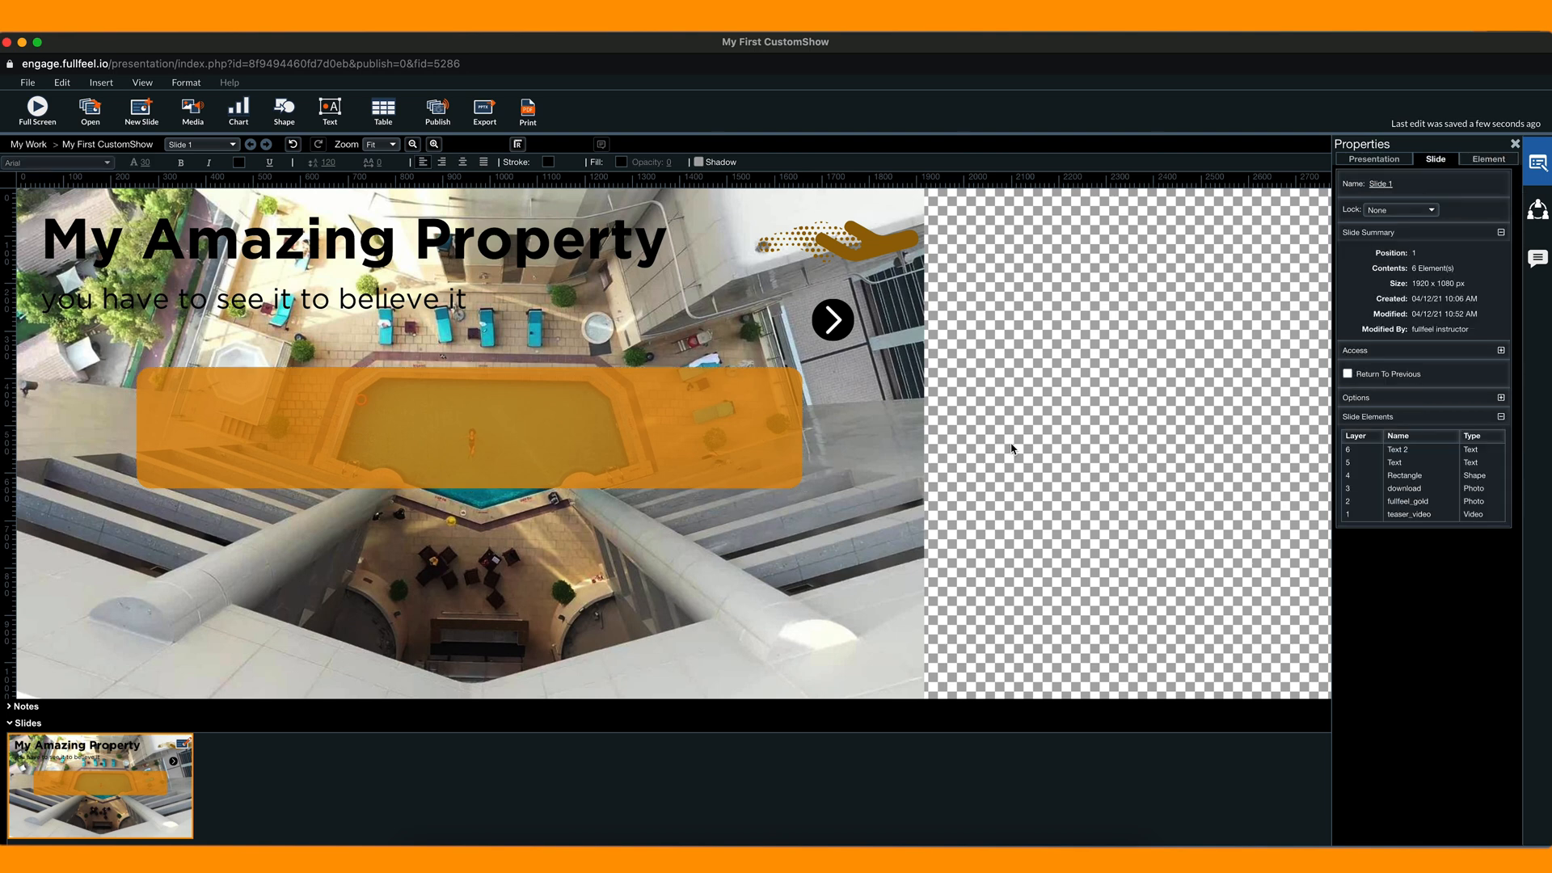
- Move the subtitle "you have to see it to believe it" onto the orange rectangle, at X 440, Y 469
left_click(387, 309)
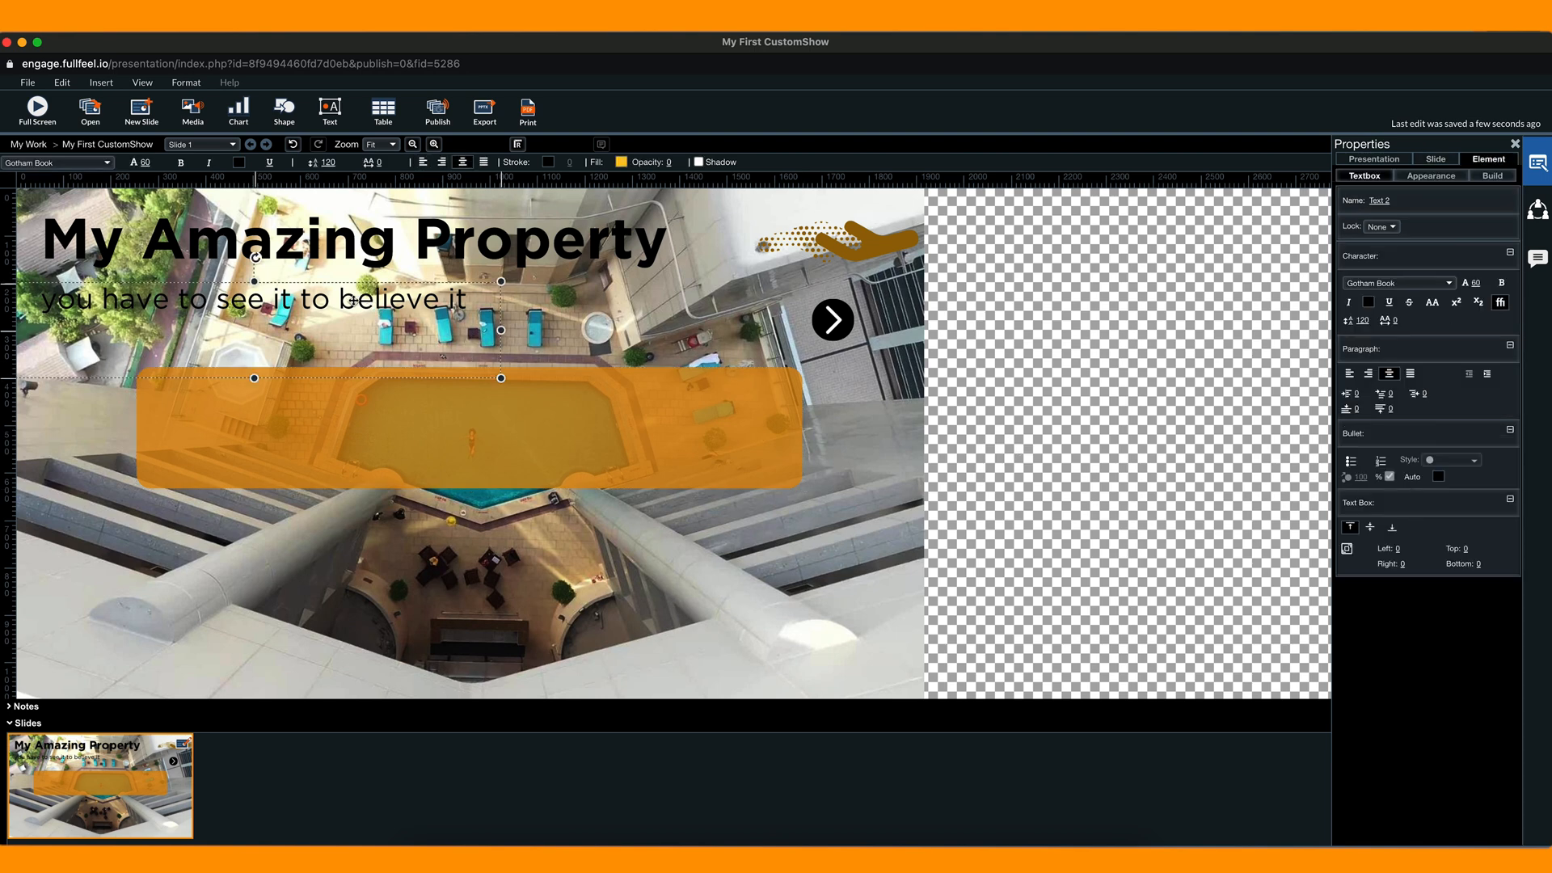
left_click_drag(328, 301, 542, 429)
left_click(1430, 176)
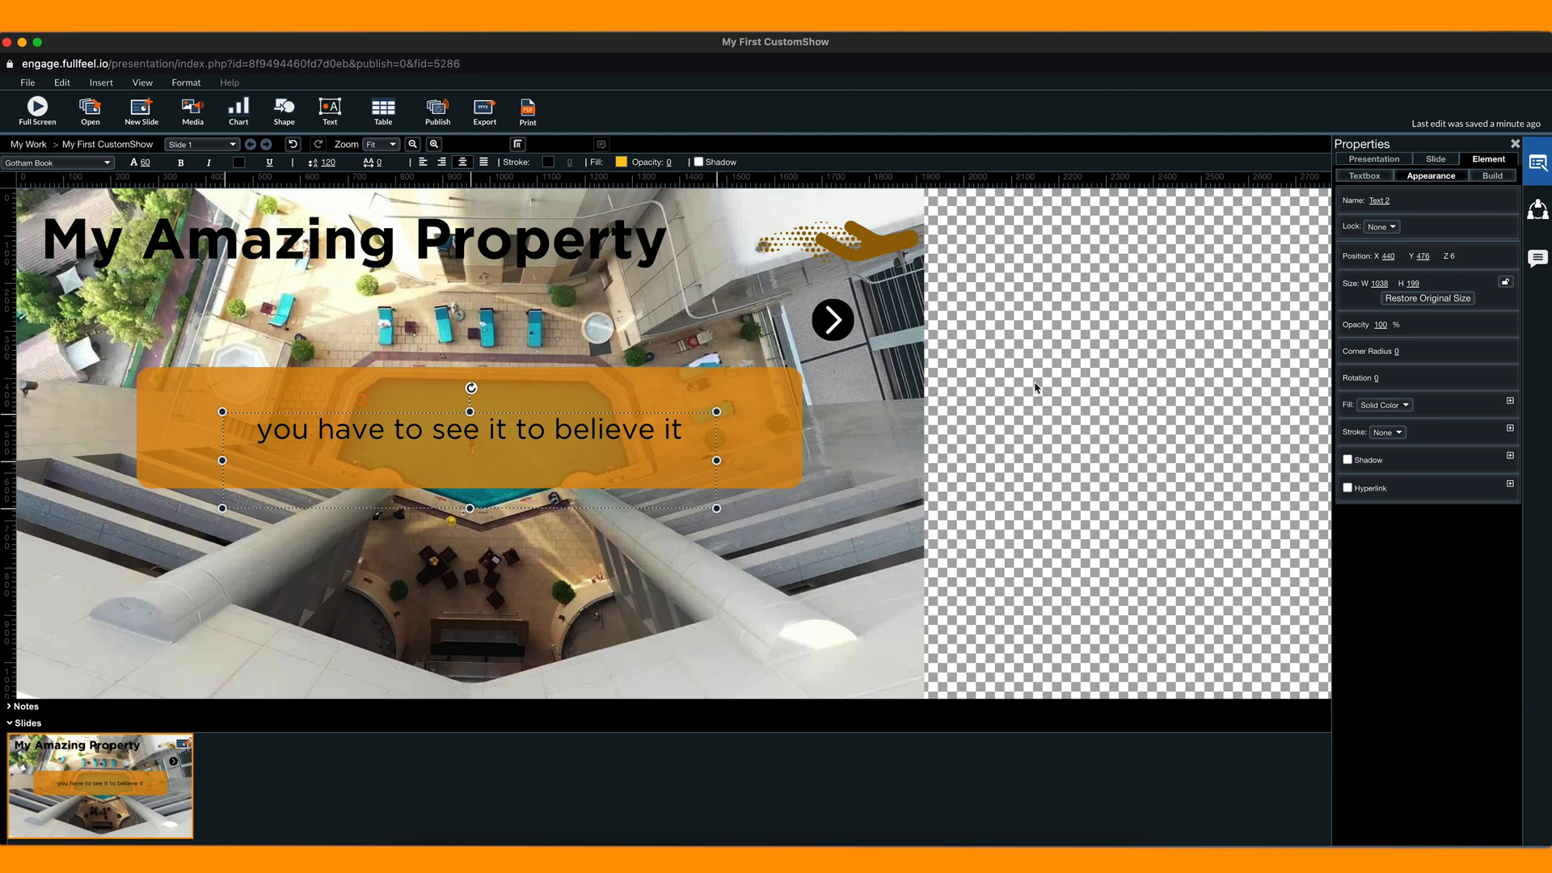
key("Up")
key("Up")
key("Up")
key("Up")
key("Up")
key("Up")
key("Up")
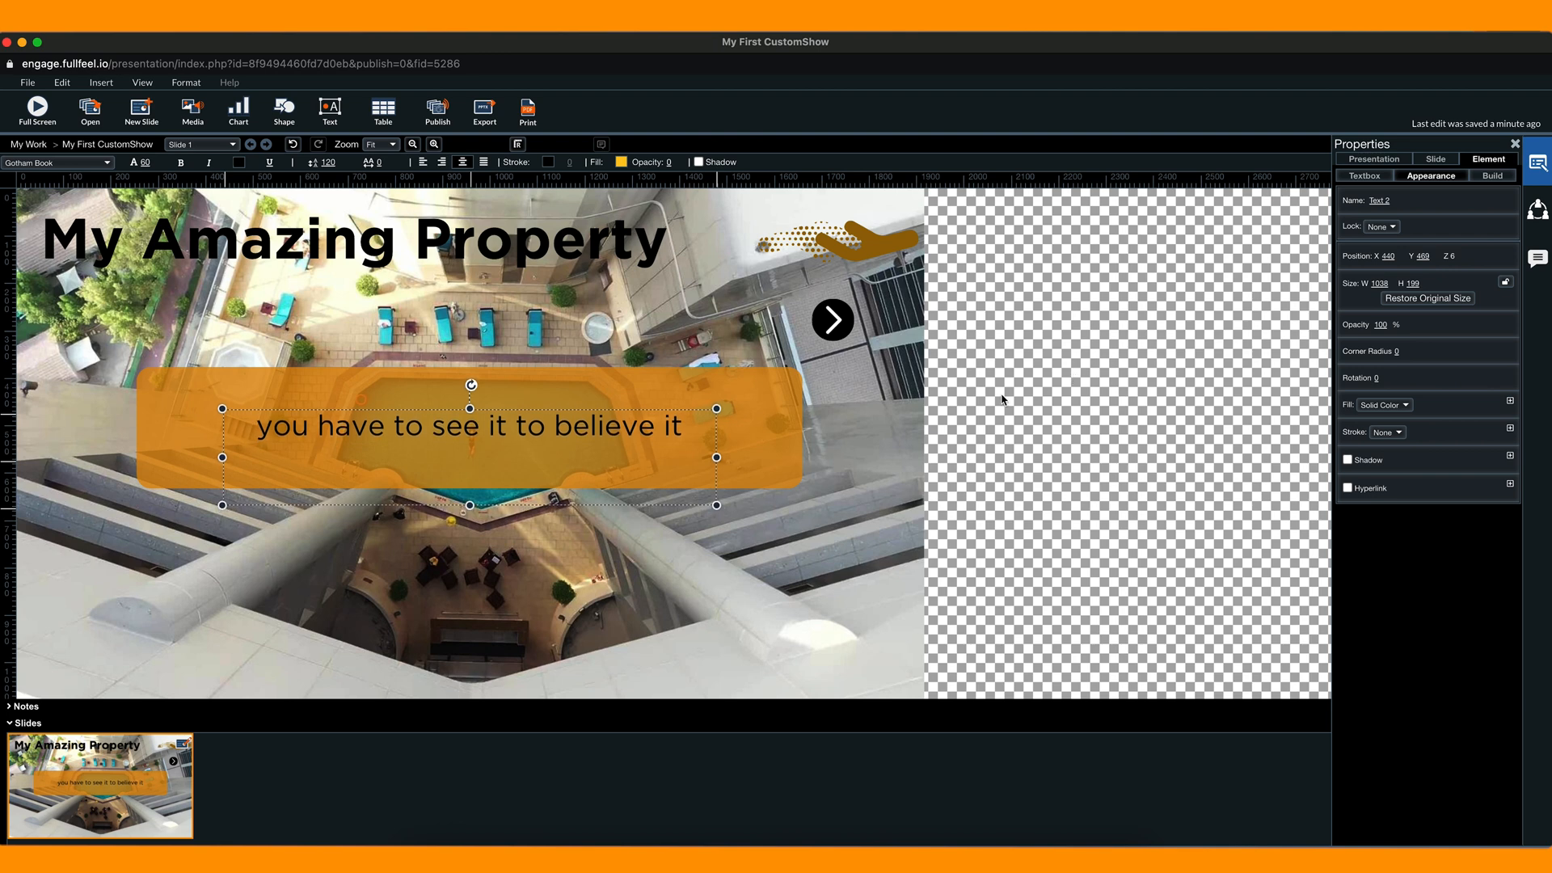
- Change the subtitle's text color to white
left_click(549, 434)
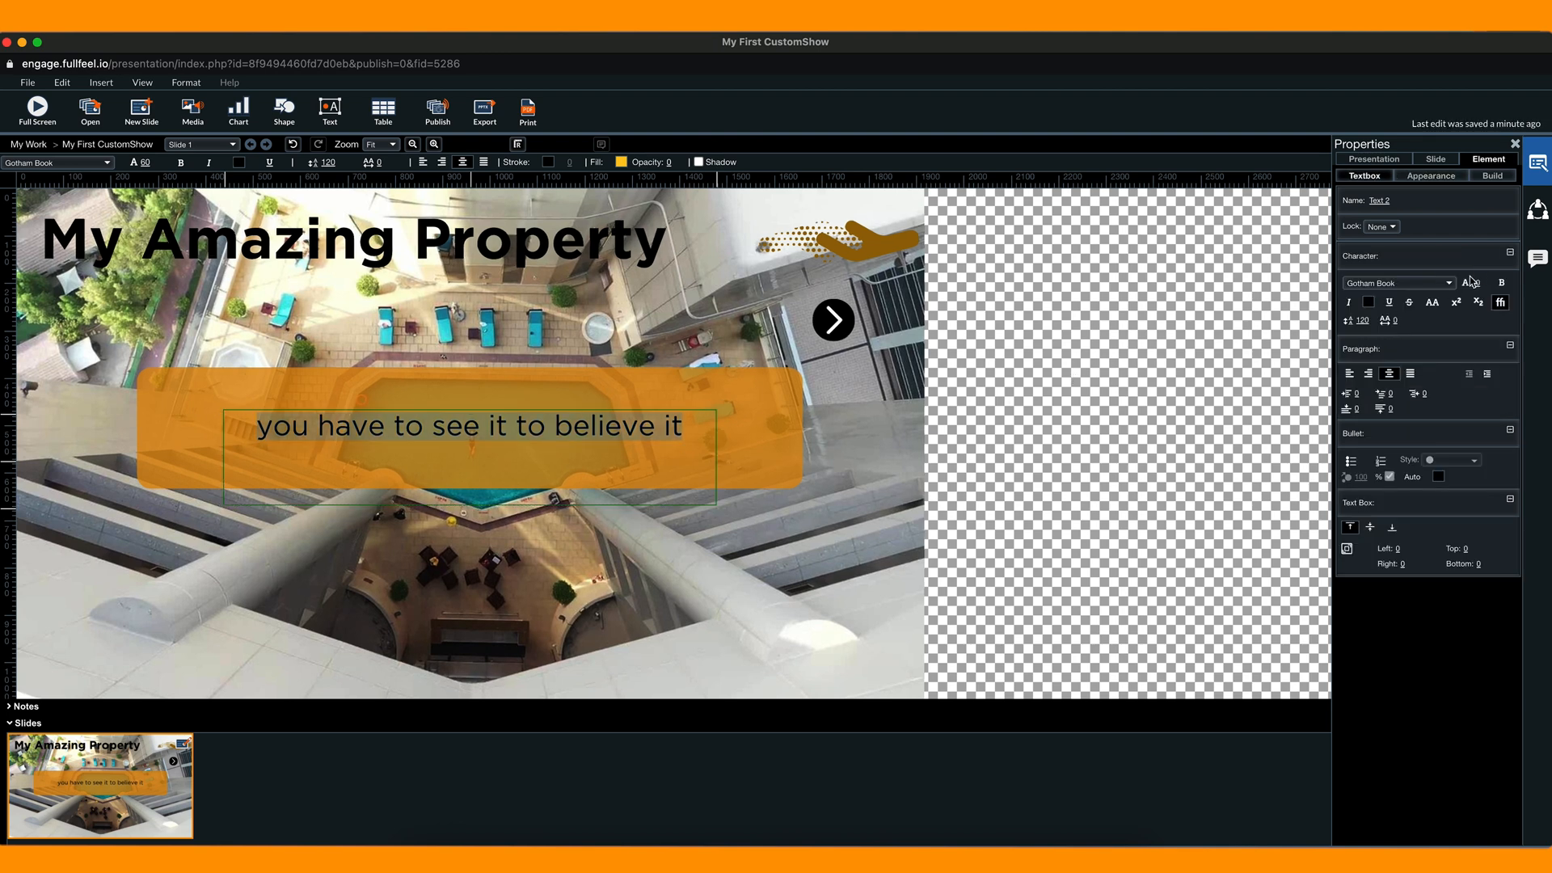
left_click(1368, 302)
left_click(1417, 356)
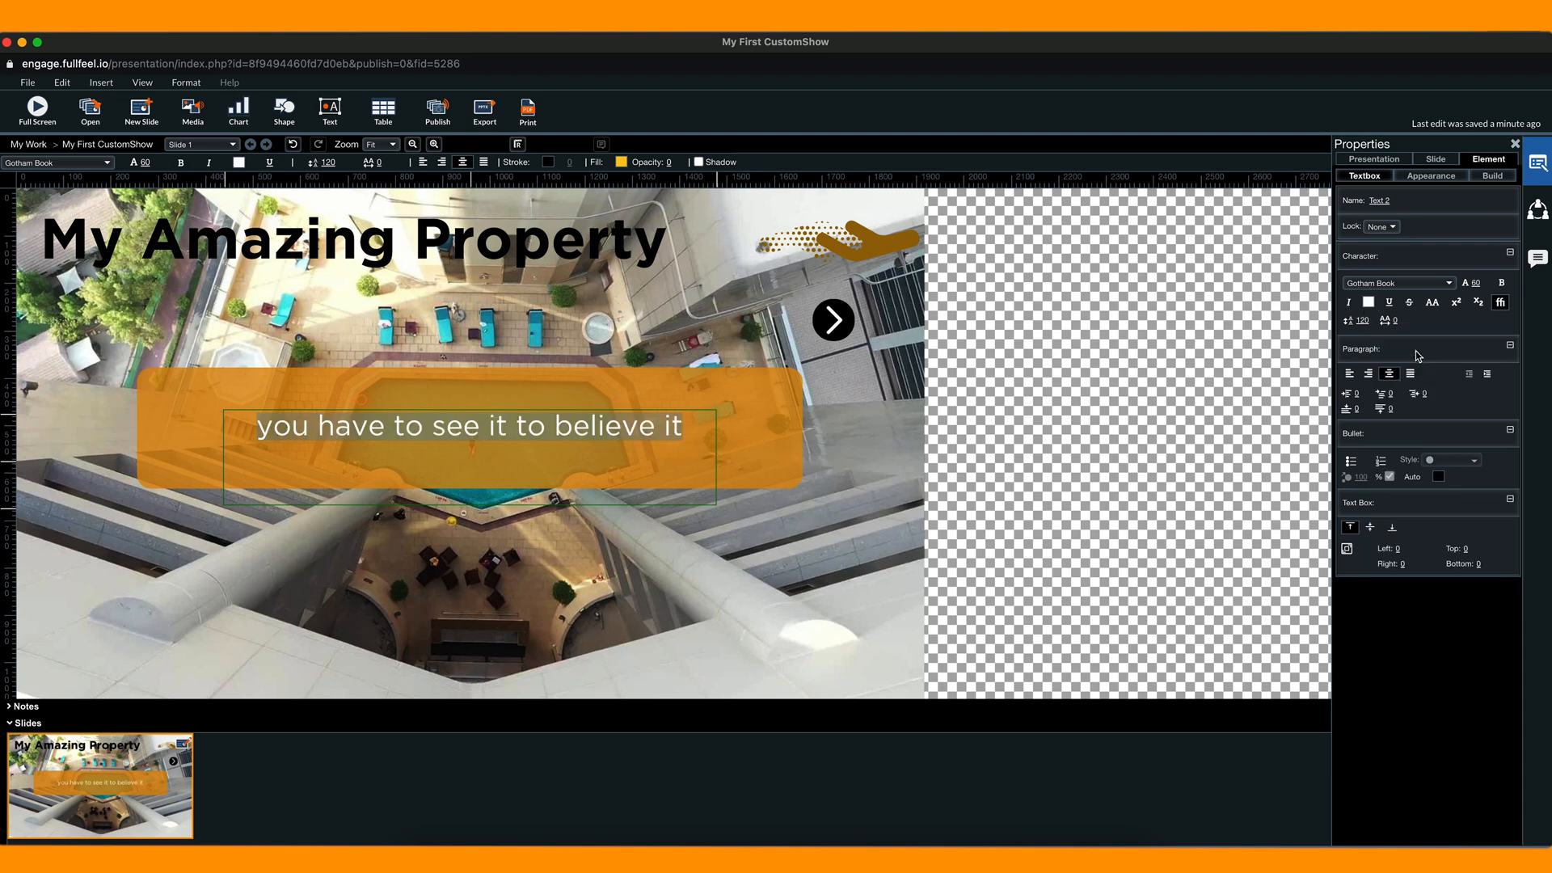
left_click(1105, 380)
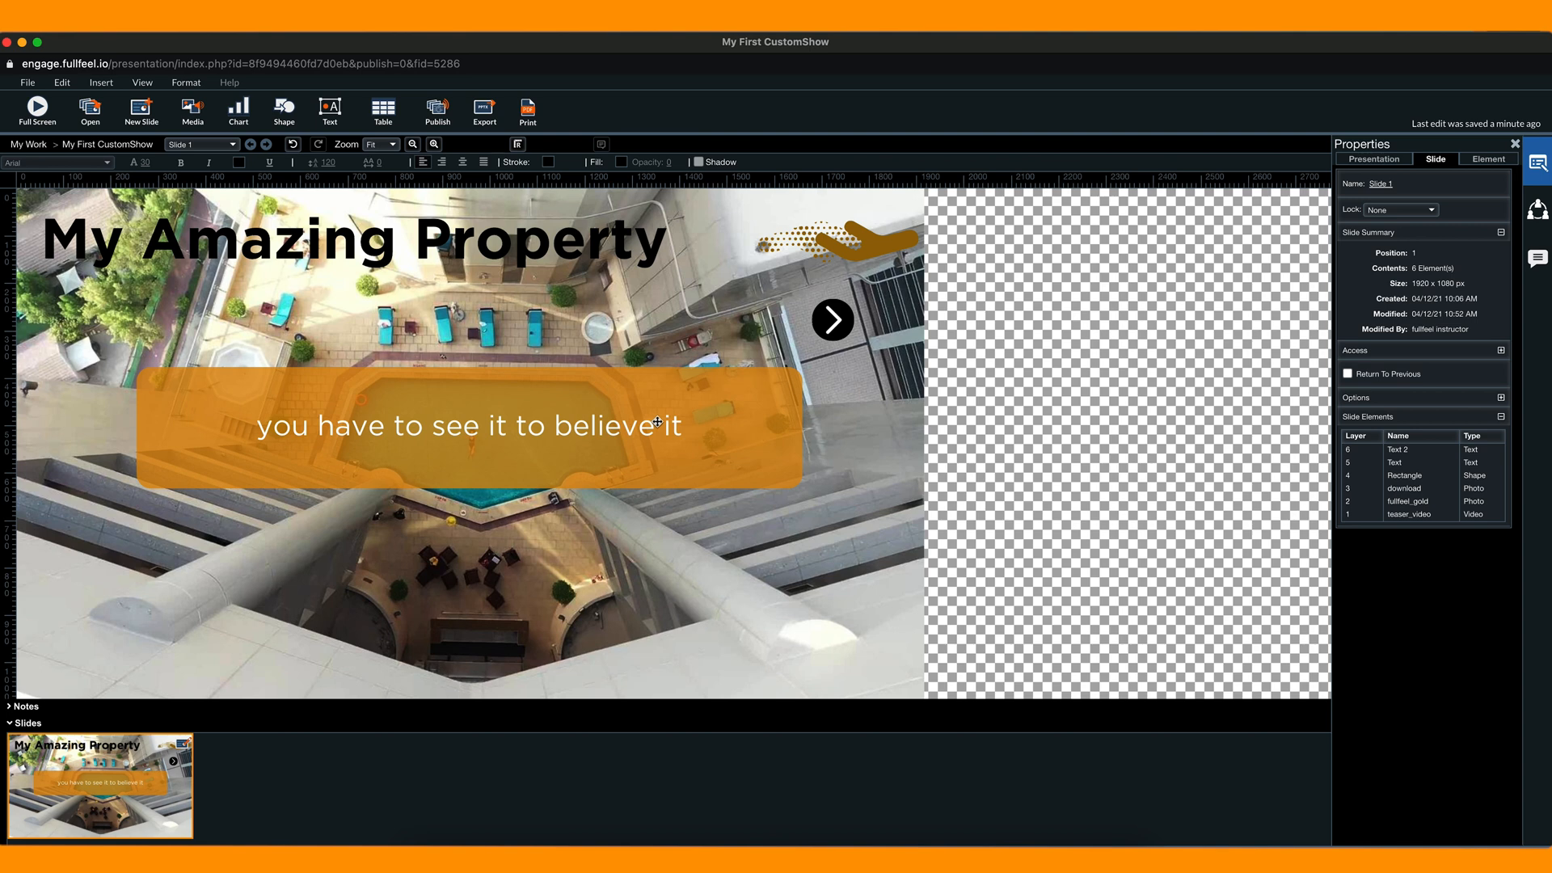
- Move the title "My Amazing Property" onto the center of the orange rectangle, overlapping the subtitle
left_click_drag(483, 262, 584, 320)
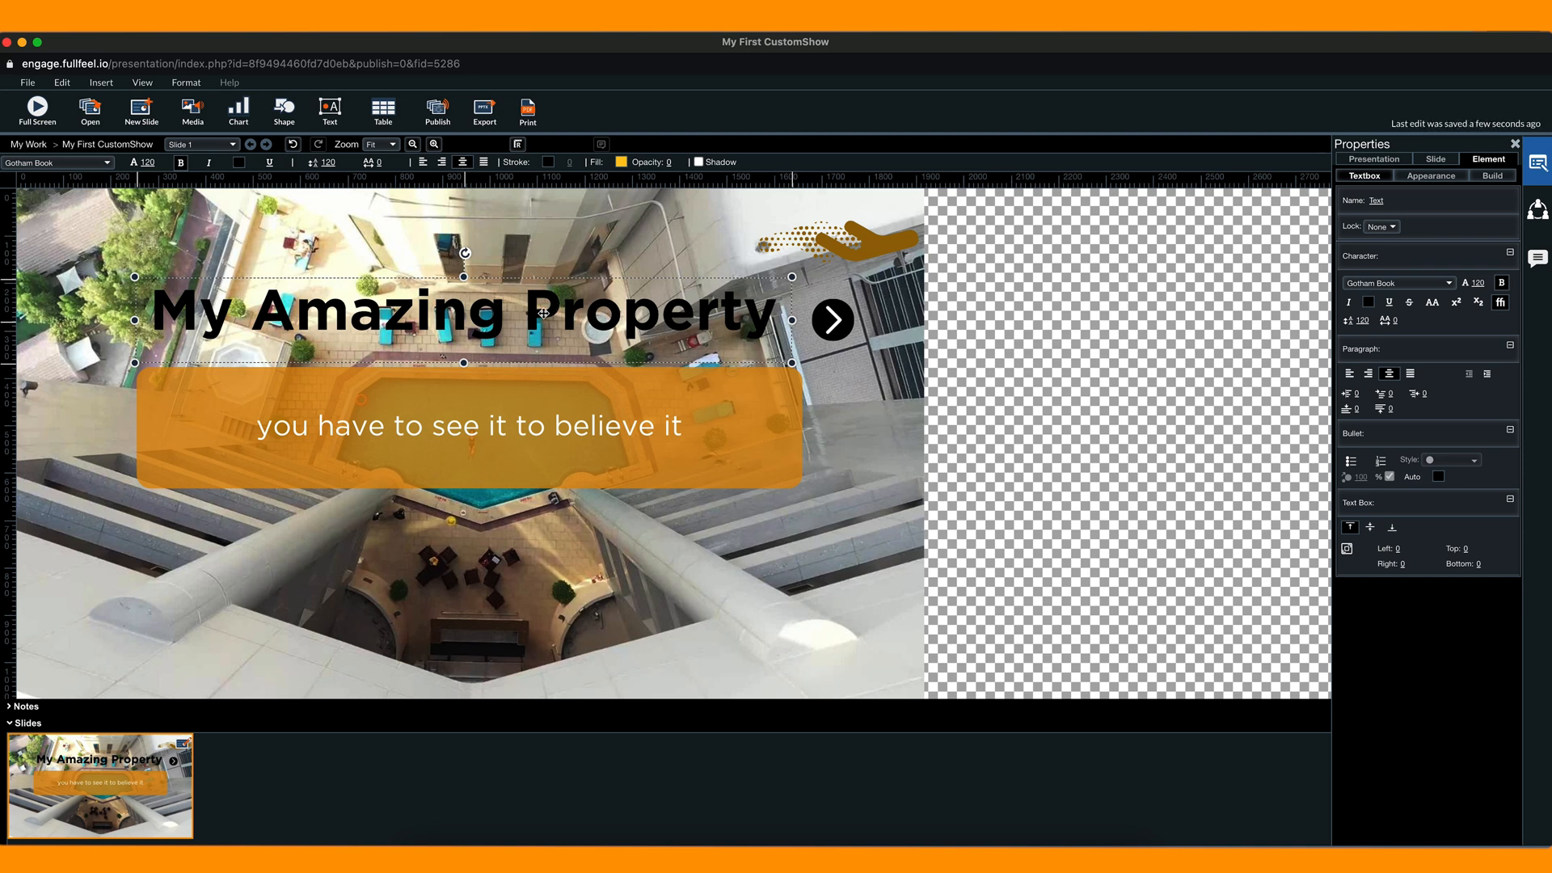
left_click_drag(543, 313, 539, 428)
key("Up")
key("Up")
key("Up")
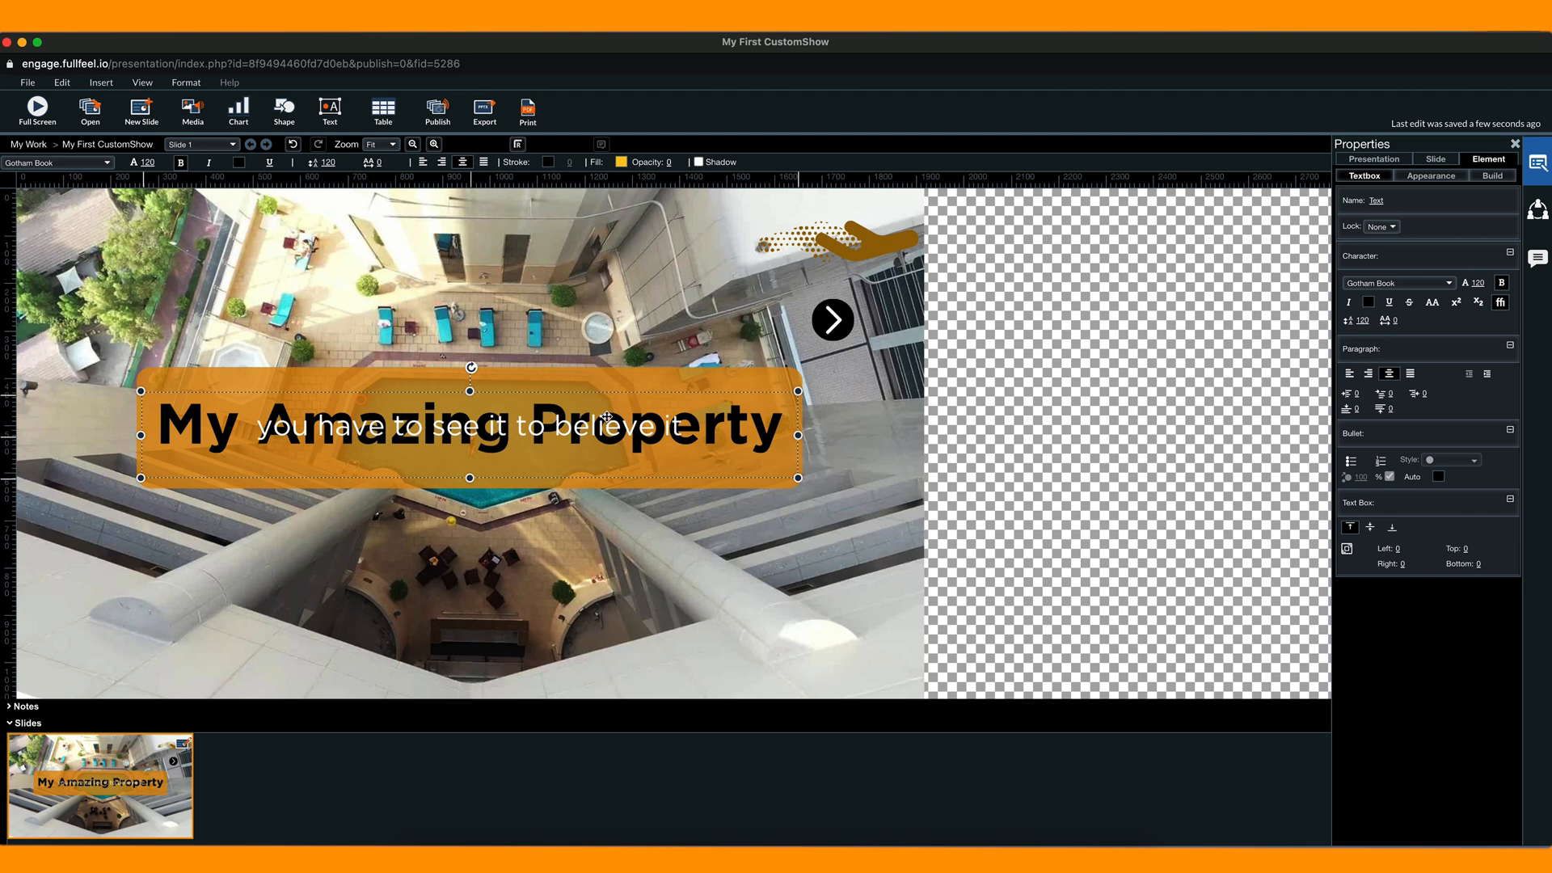
- Reorder the slide's layers so the title text is on layer 6, above the subtitle
right_click(757, 418)
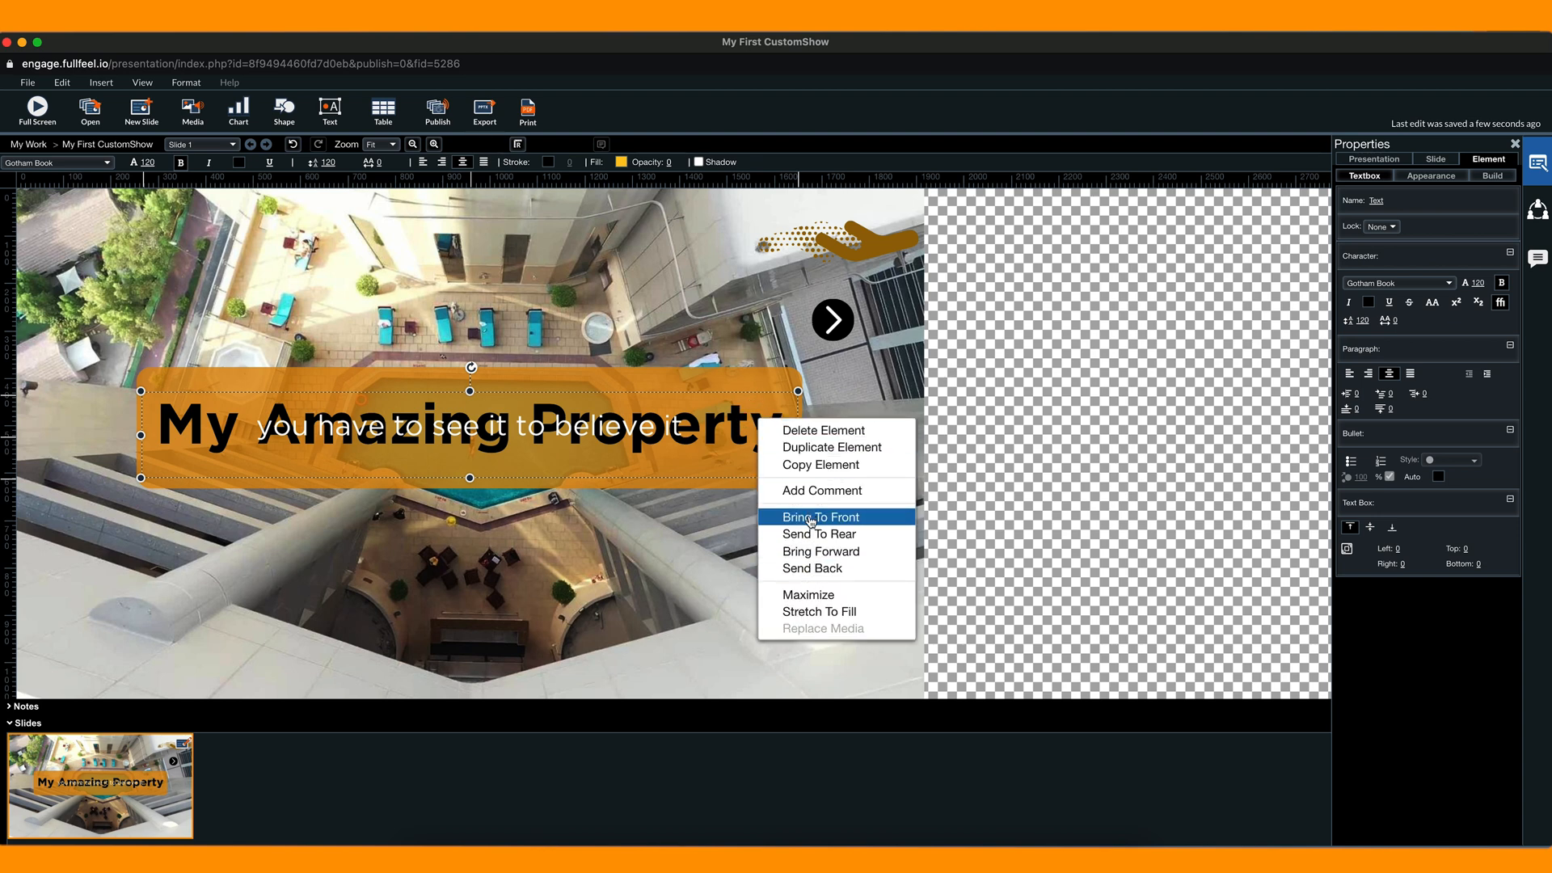
left_click(734, 406)
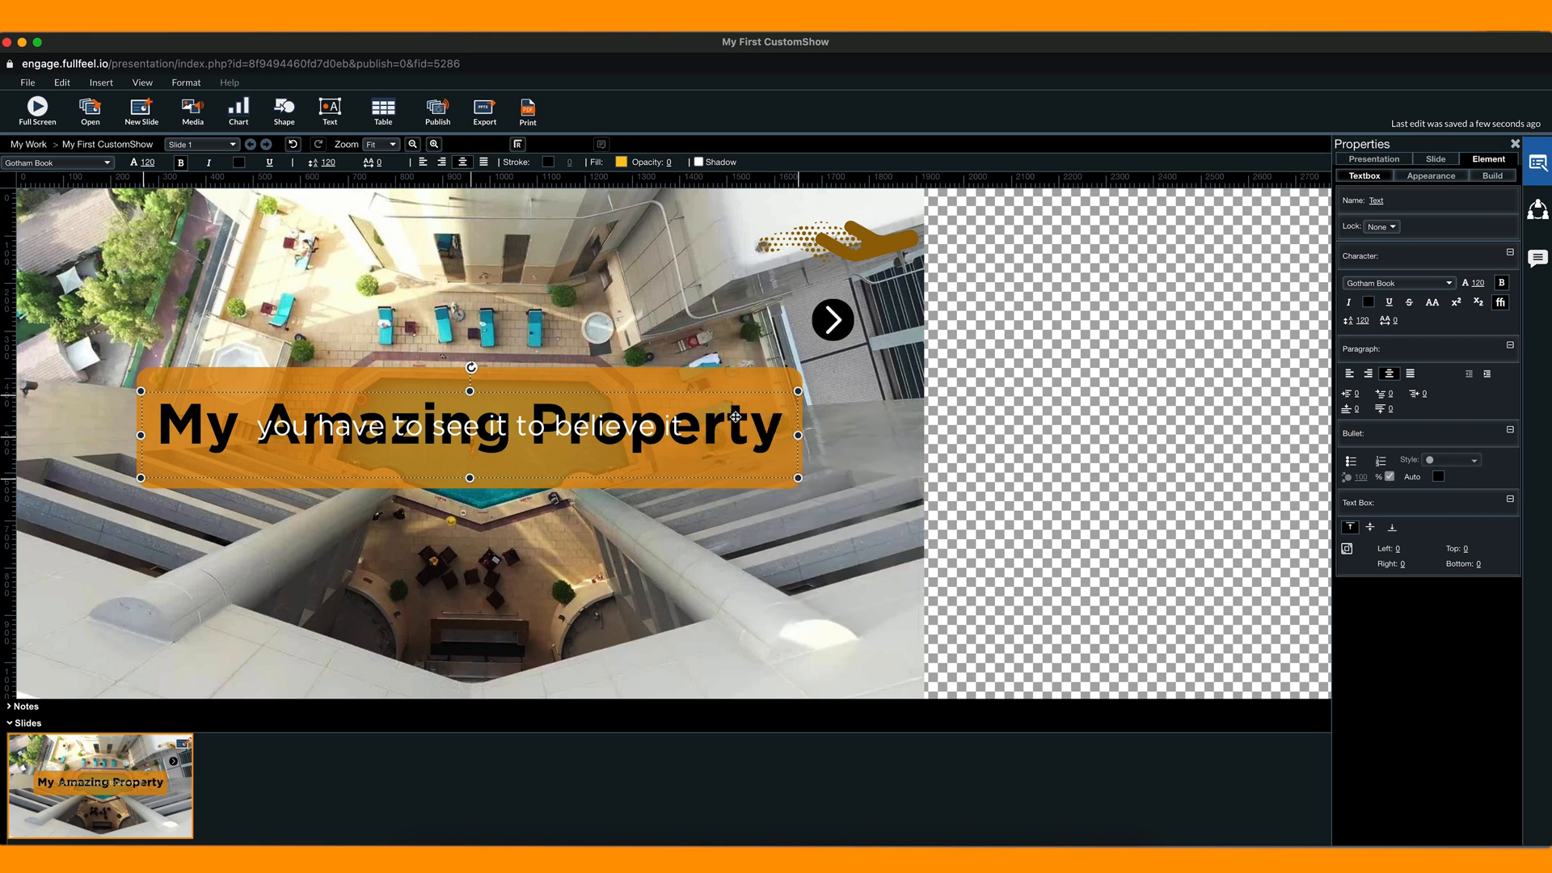
left_click(1432, 160)
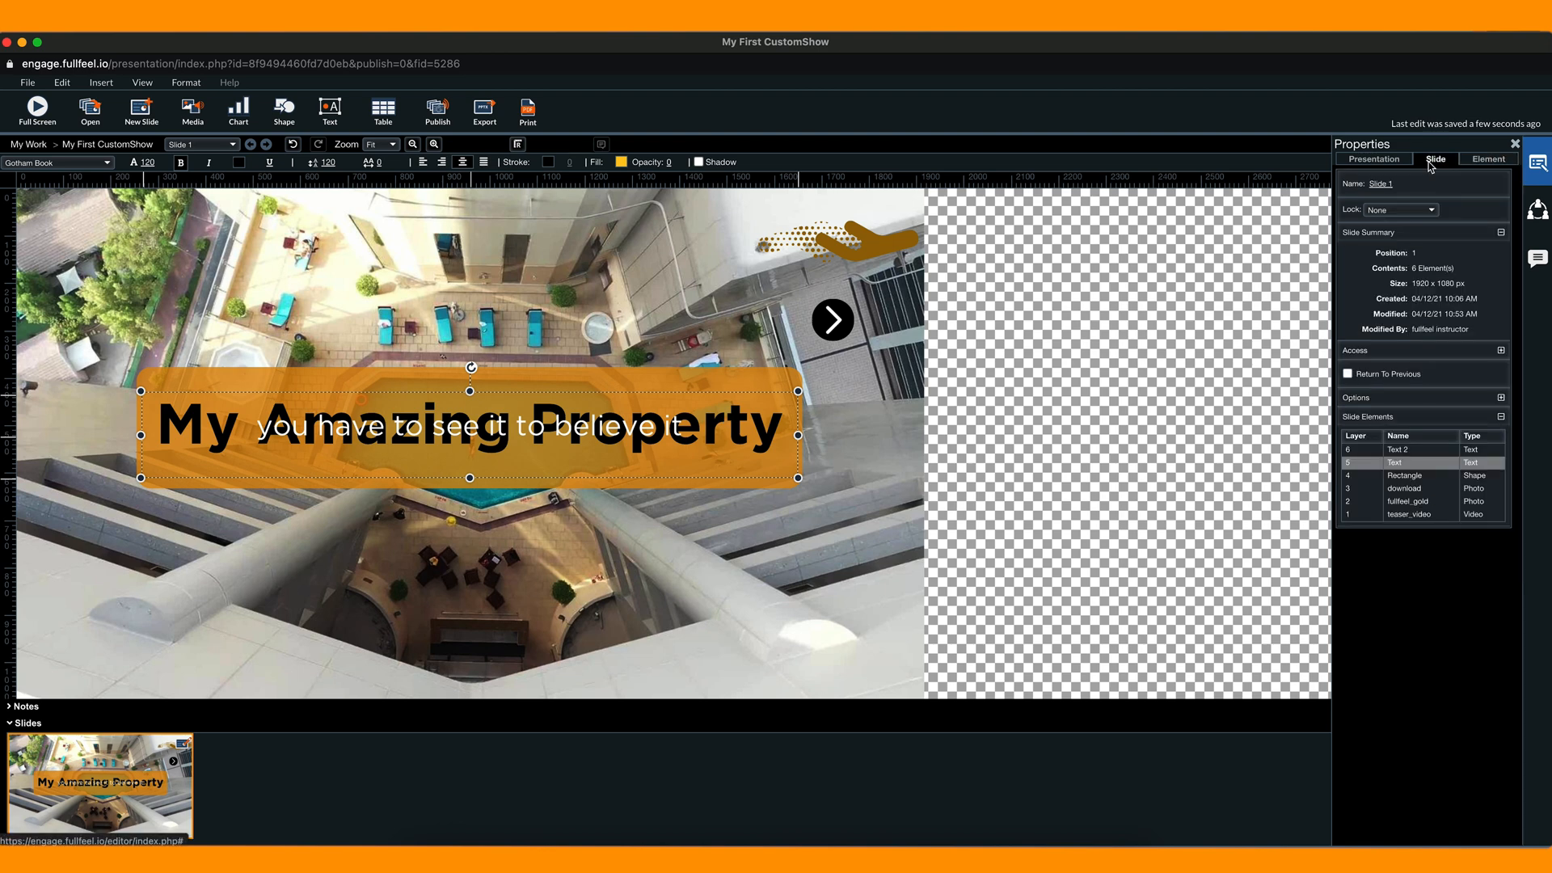
left_click_drag(1404, 464, 1406, 454)
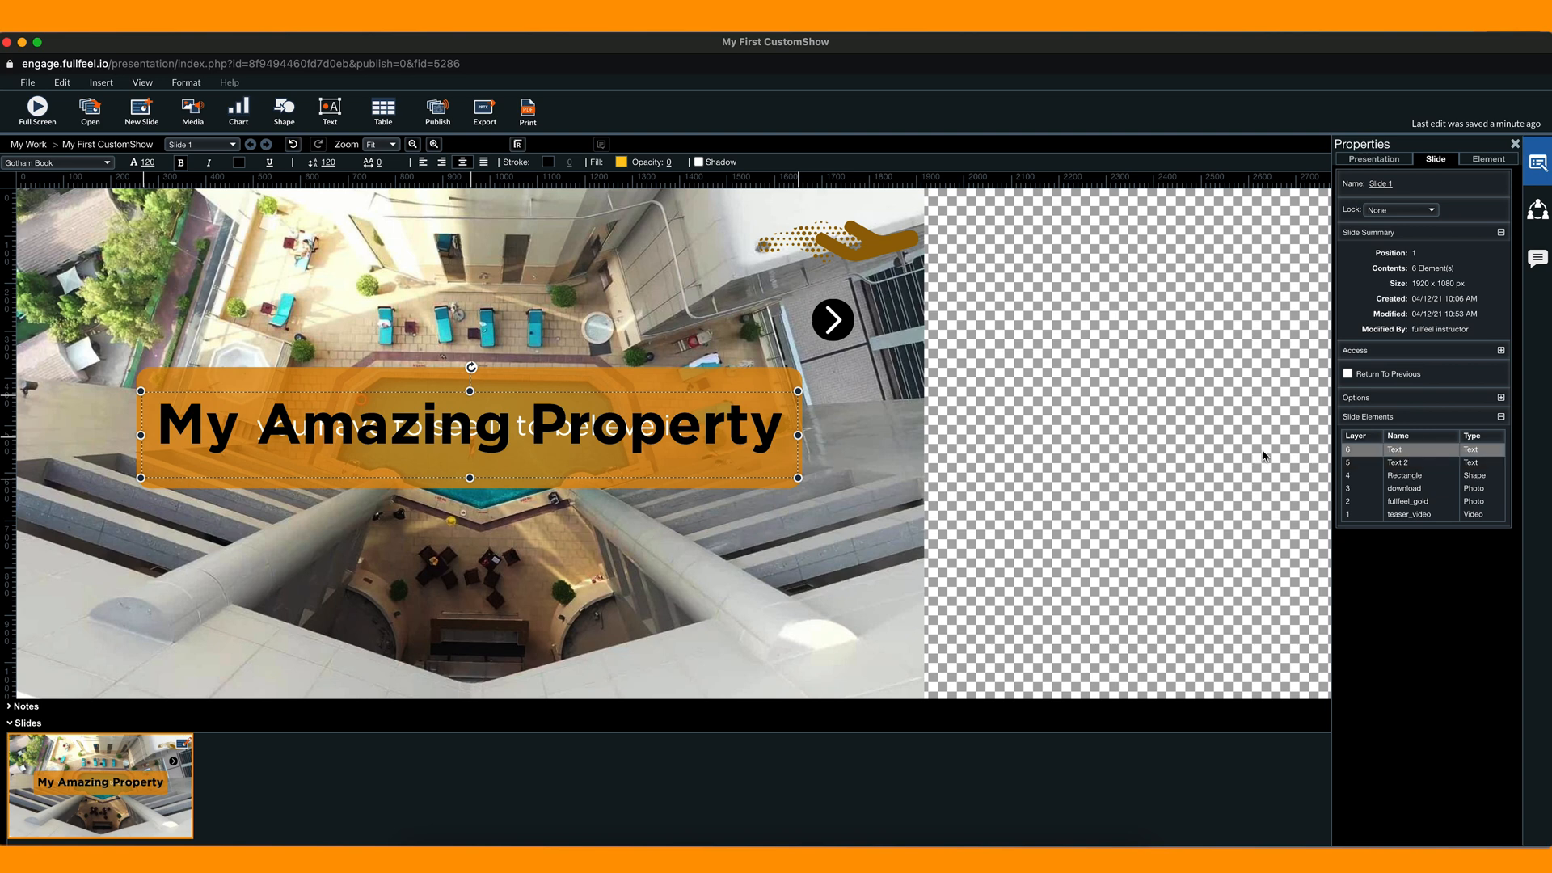
mouse_move(1400, 482)
left_mouse_down()
mouse_move(1399, 451)
mouse_move(1399, 480)
left_mouse_up()
left_click(1489, 160)
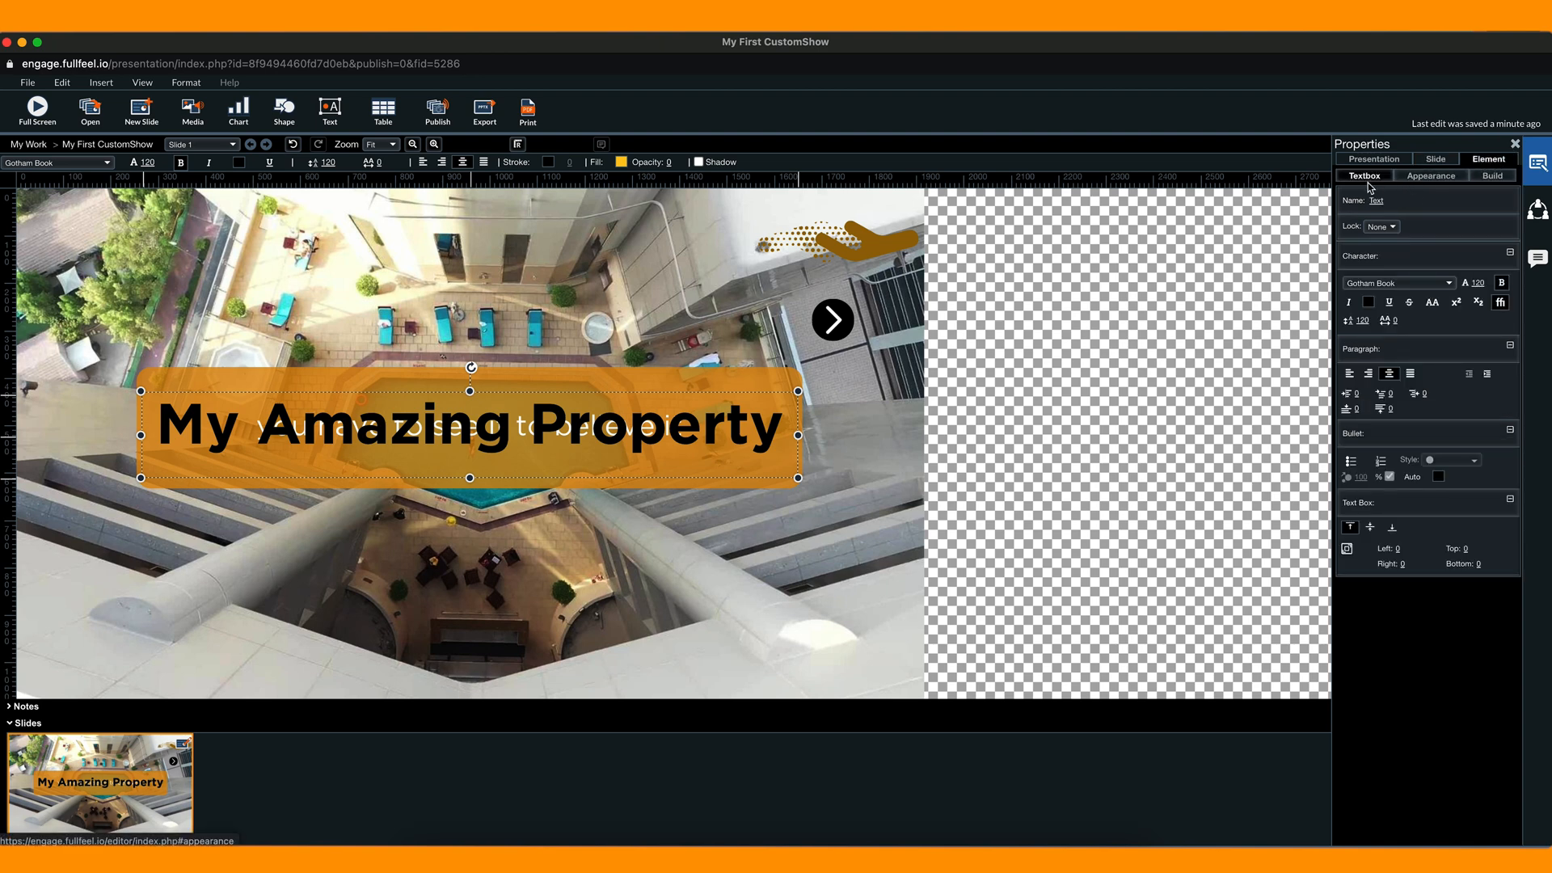
- Change the text color of the title "My Amazing Property" to white
left_click(1372, 303)
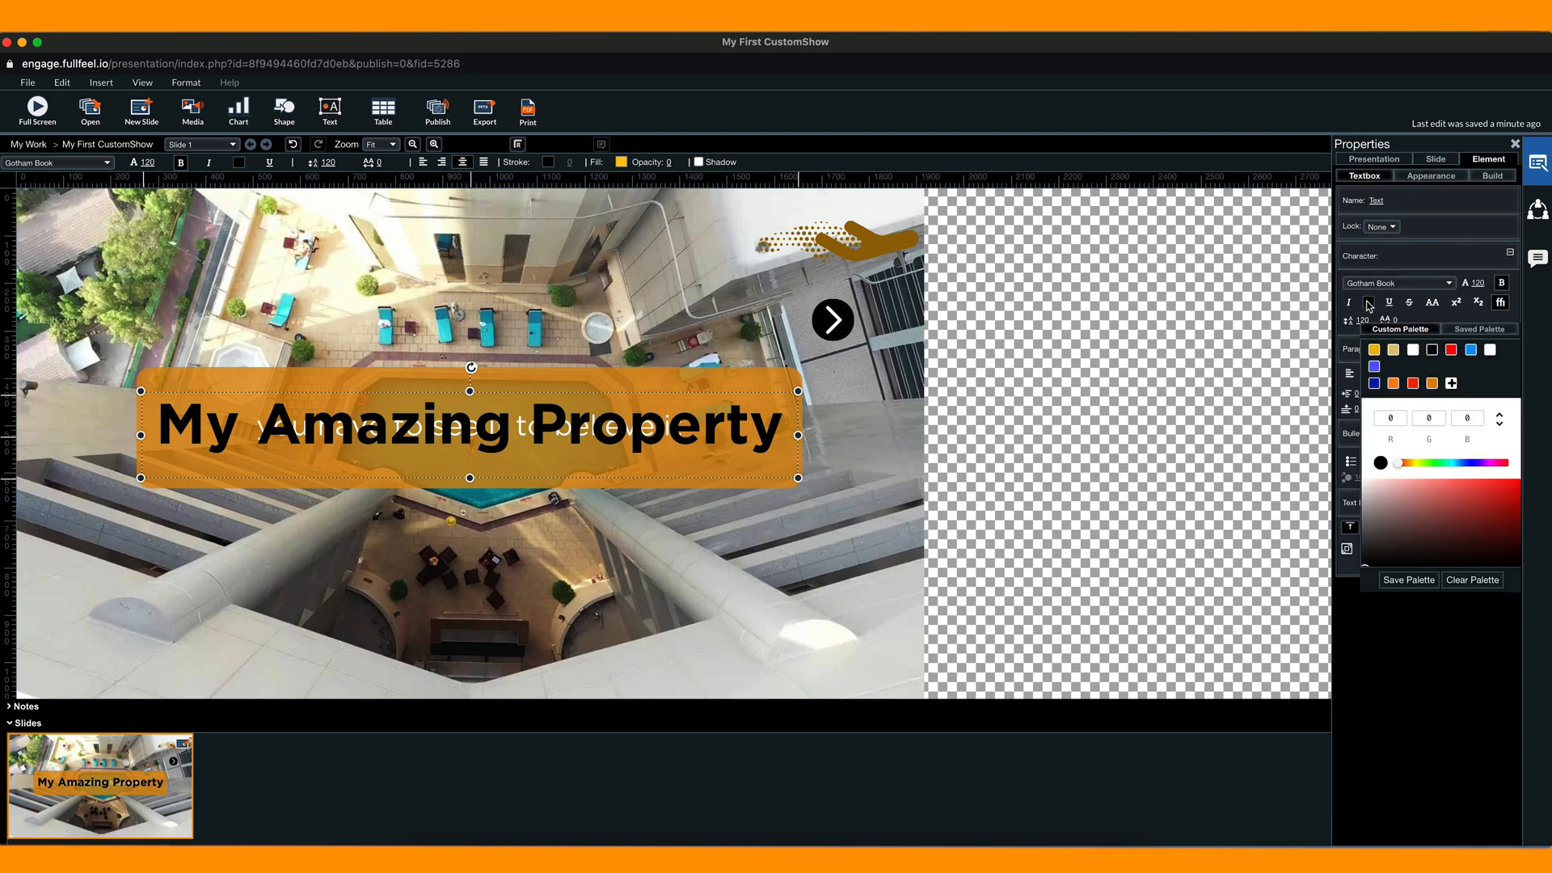
left_click(1412, 353)
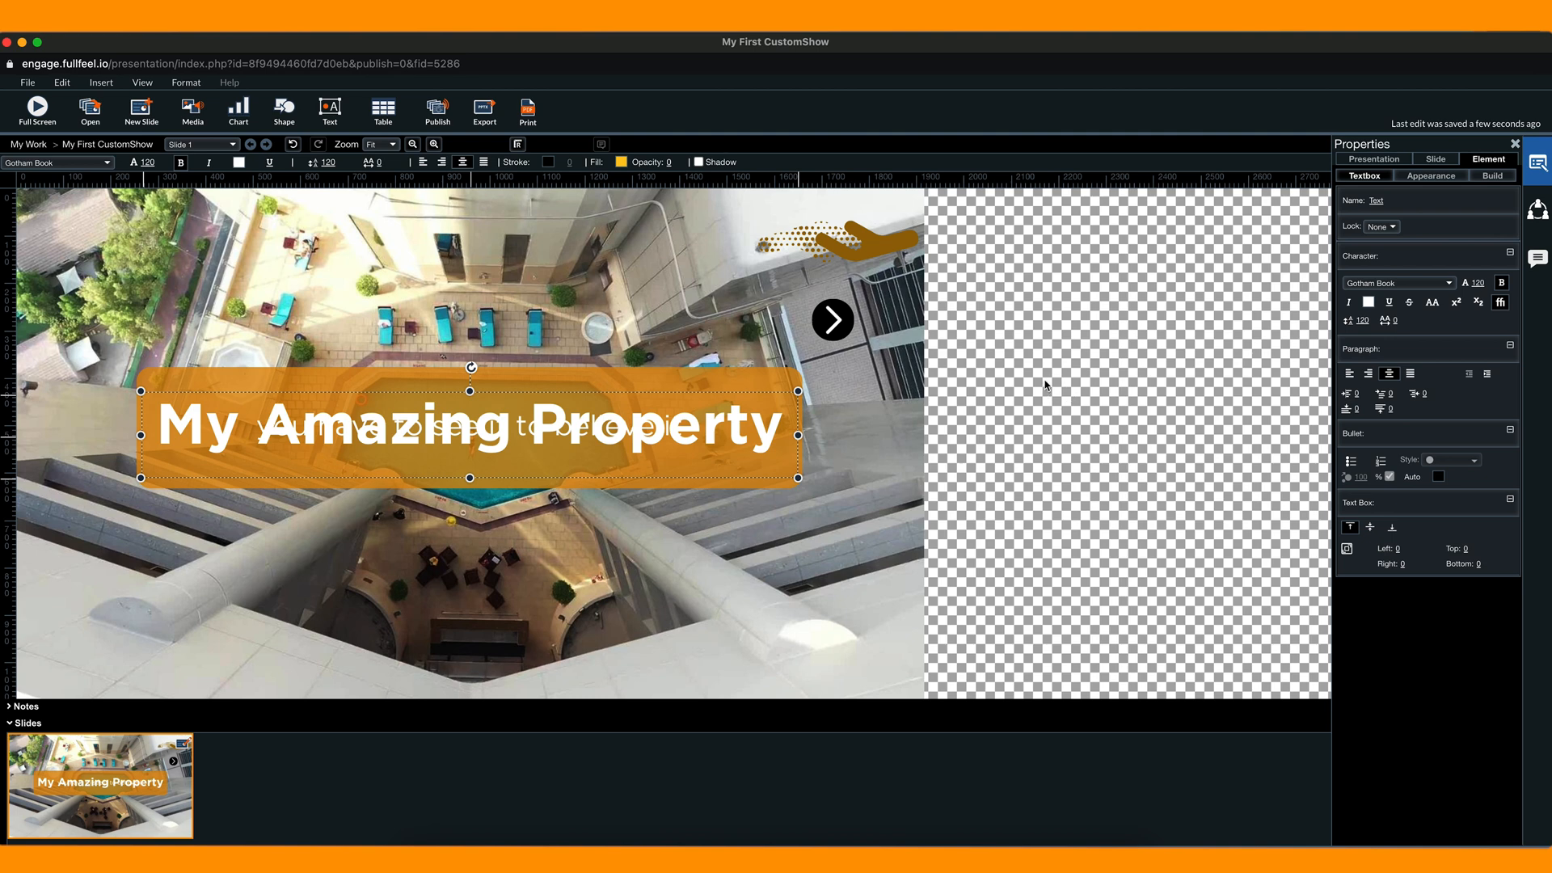
- Move the arrow image to the slide's lower-right corner and center the gold hand logo above the orange rectangle at X 727, Y 216
left_click_drag(847, 328, 897, 671)
left_click(984, 533)
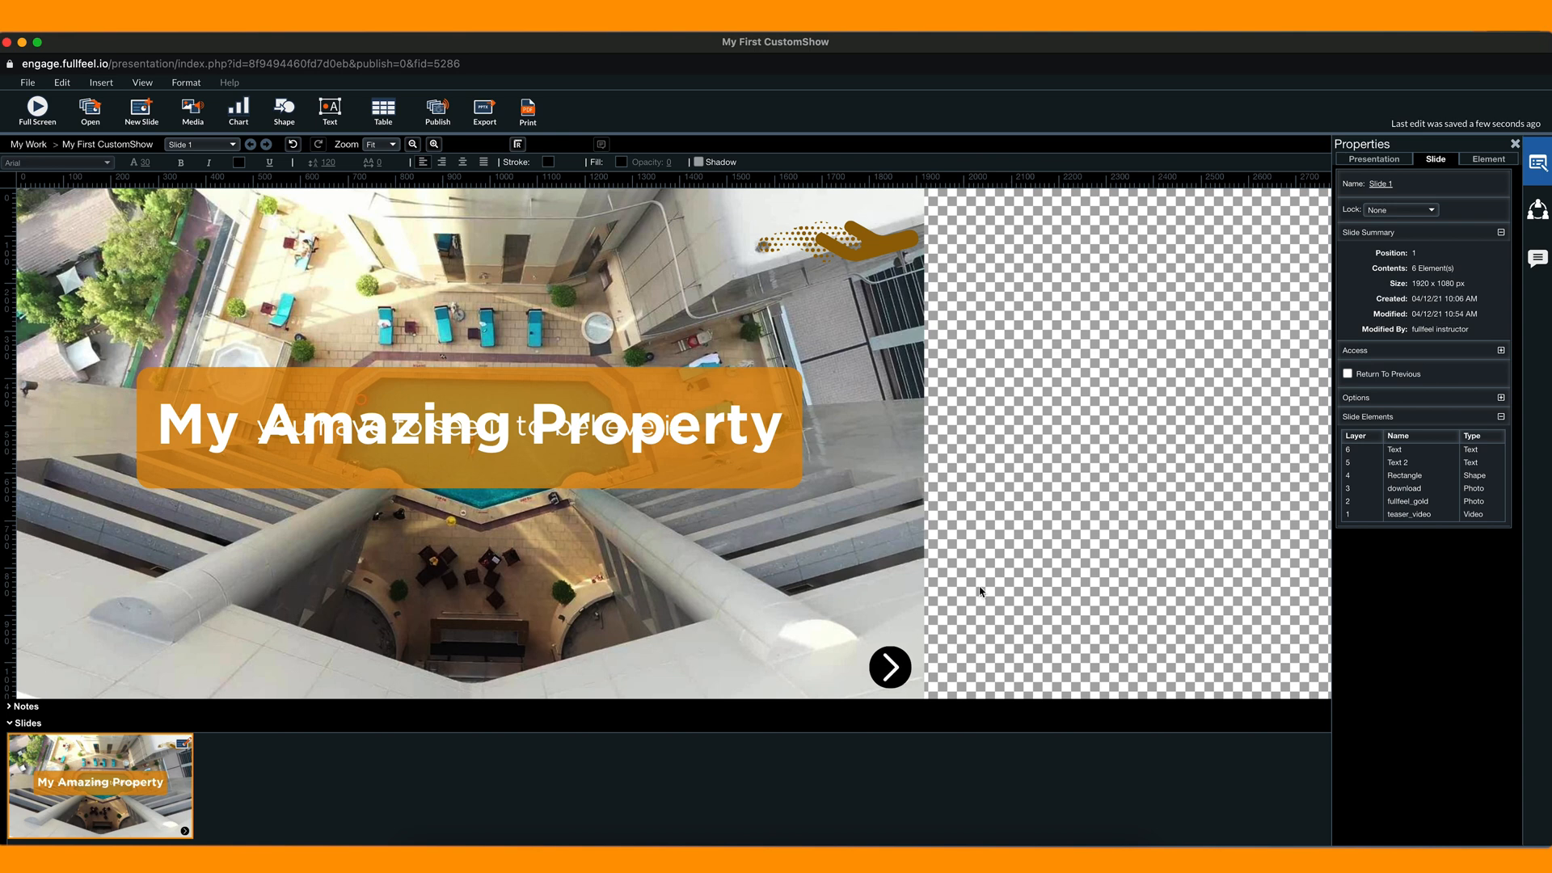
left_click_drag(840, 248, 505, 307)
left_click_drag(610, 341, 625, 347)
left_click_drag(540, 310, 502, 321)
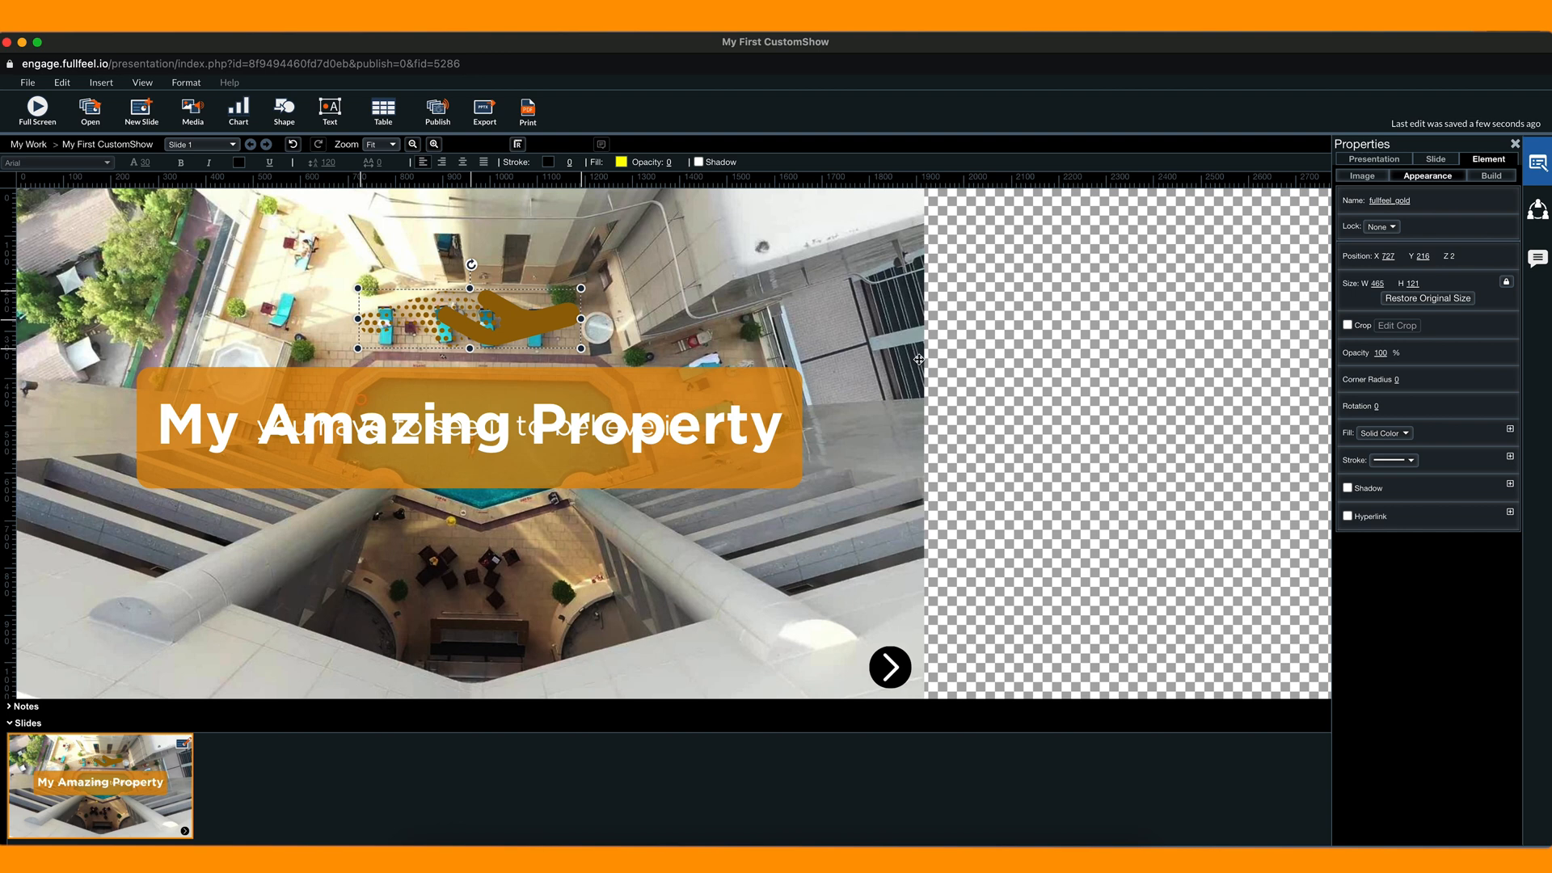
- Give the orange rectangle a Zoom build-in animation
left_click(1496, 179)
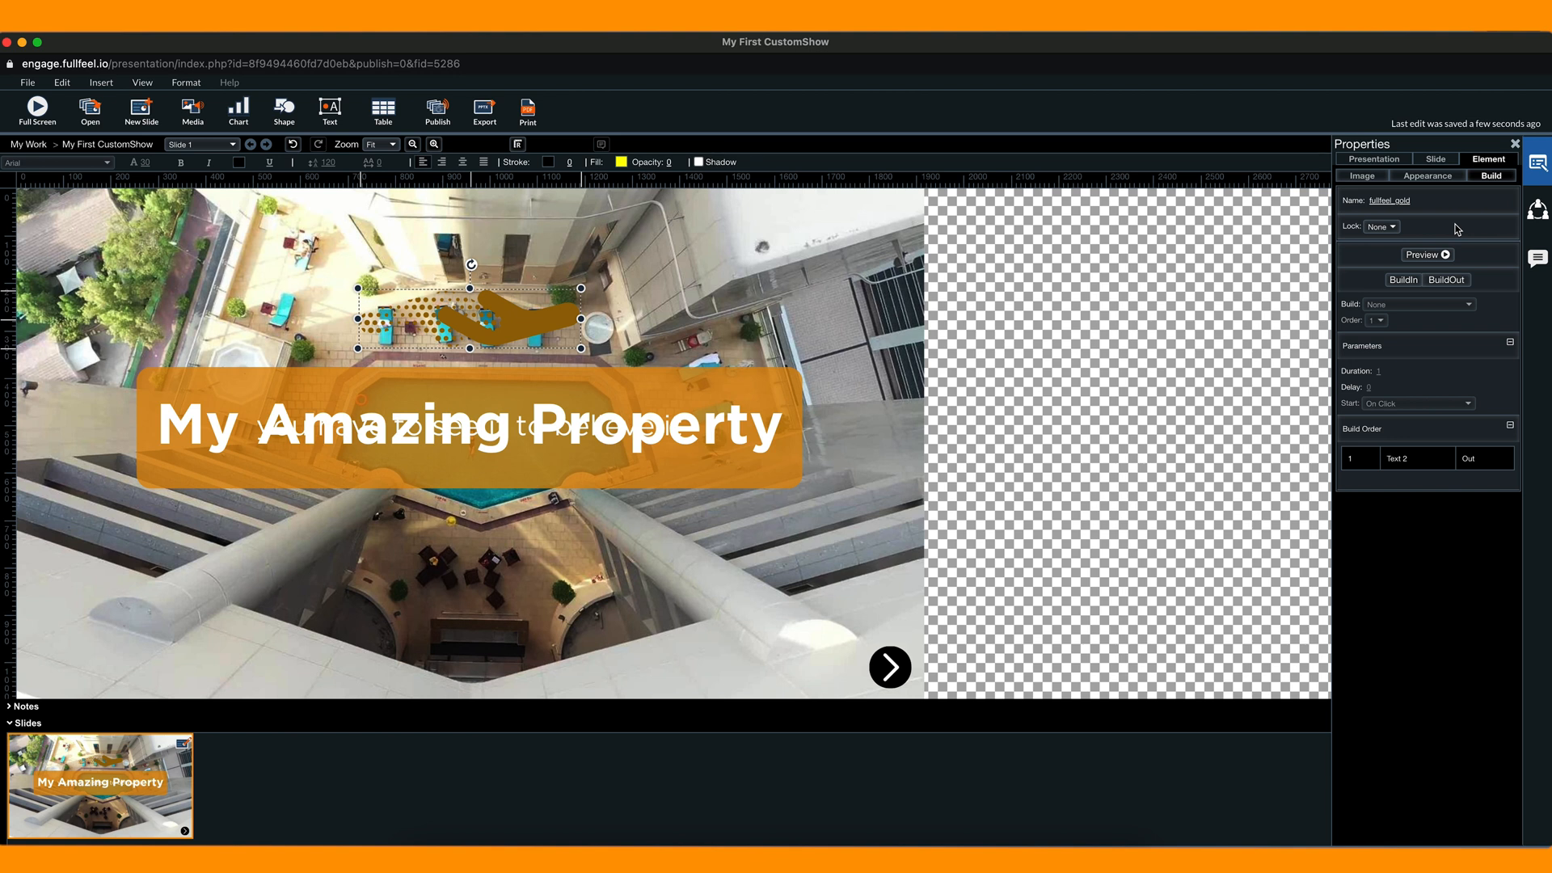
left_click(831, 332)
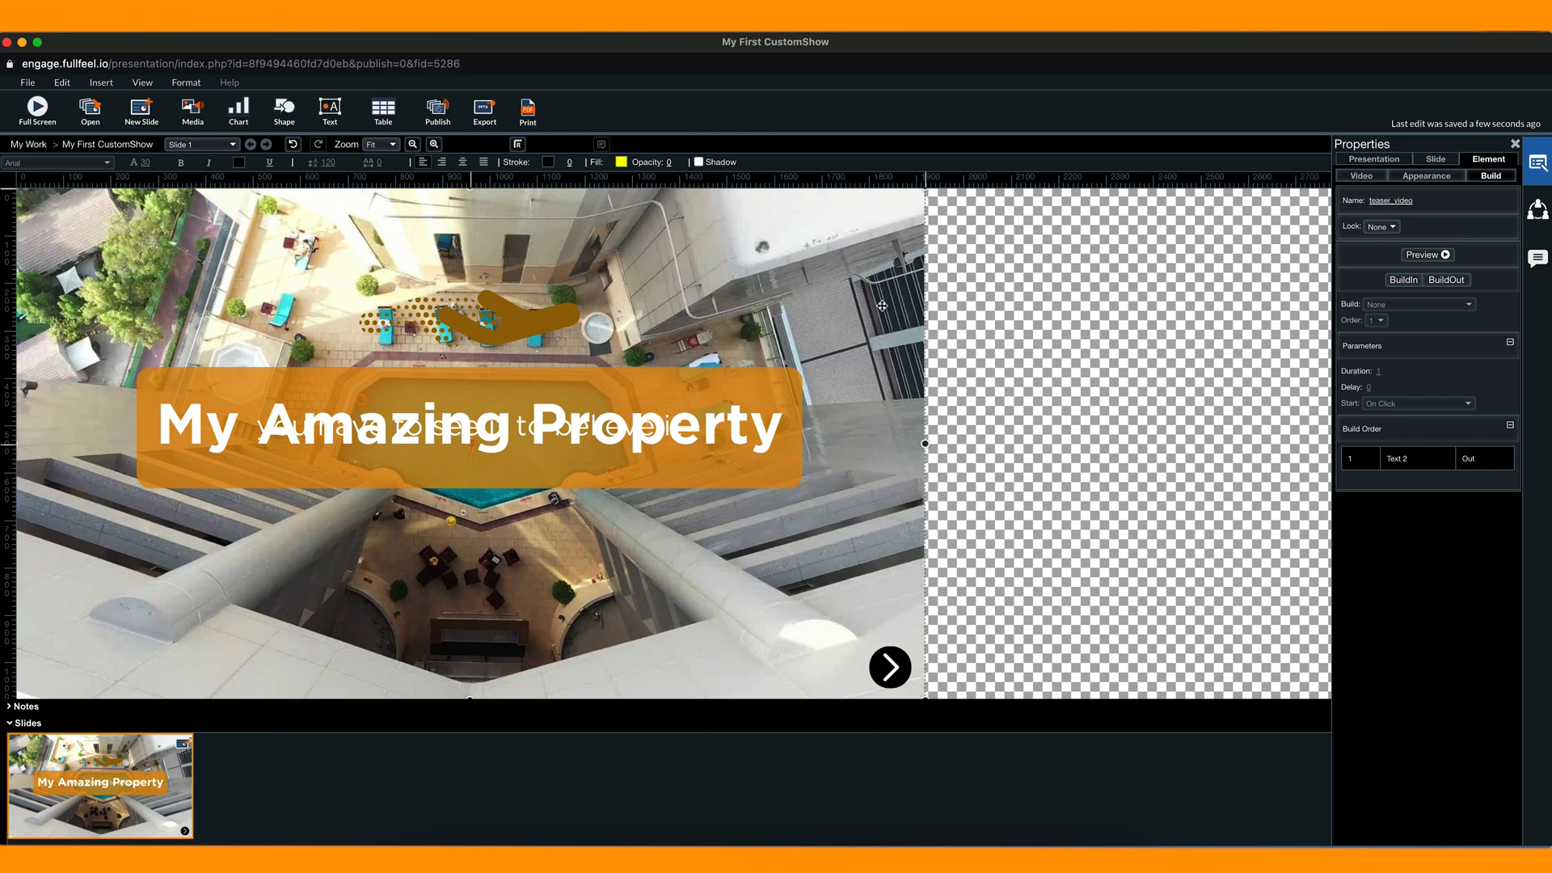
left_click(788, 376)
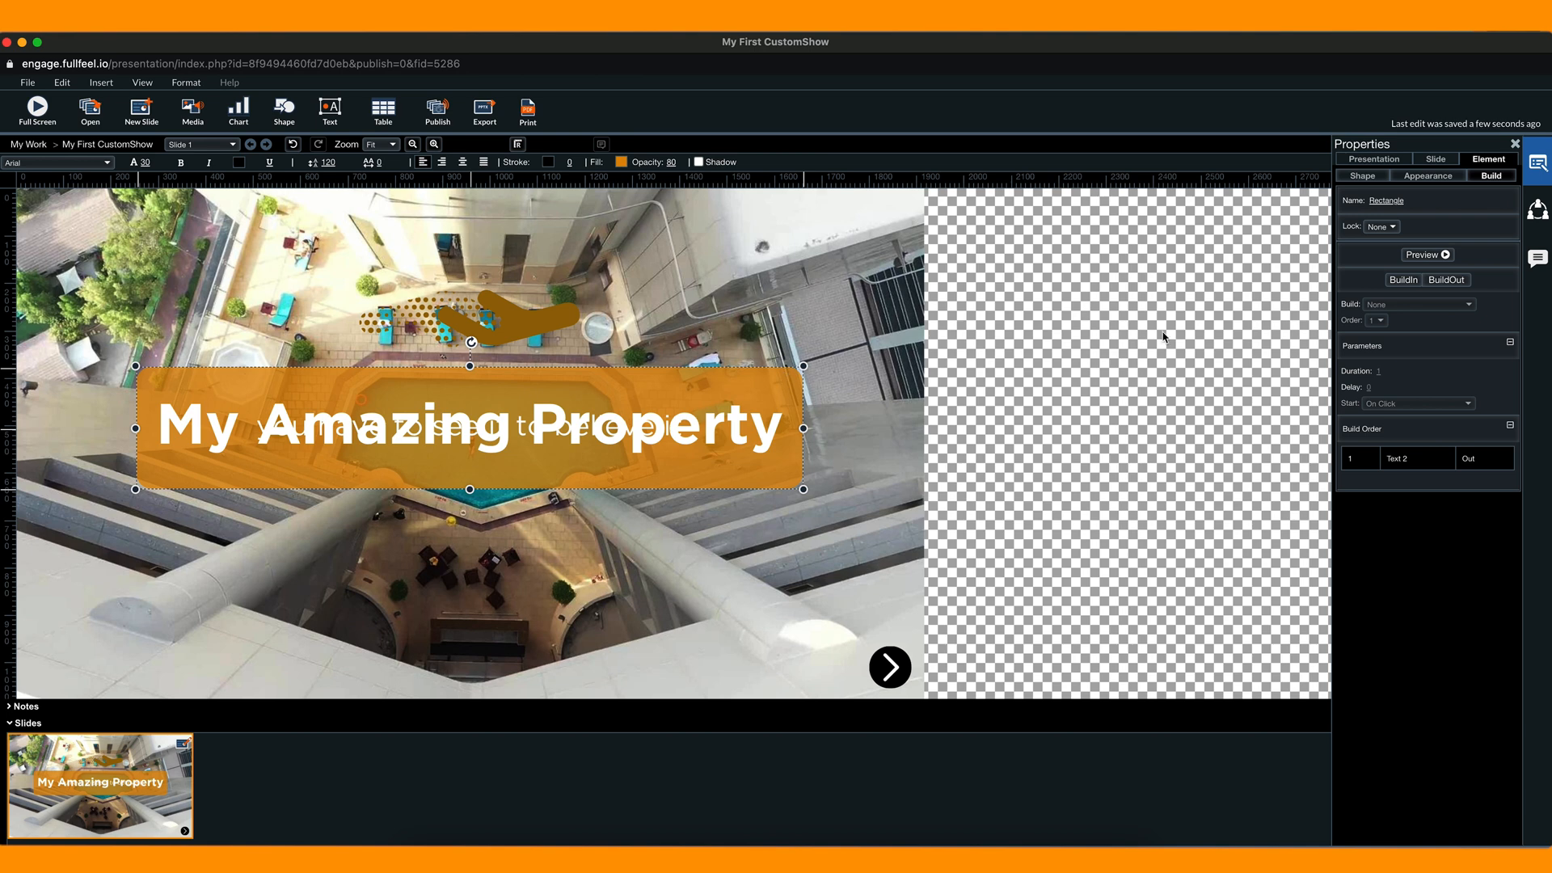
left_click(1406, 280)
left_click(1407, 305)
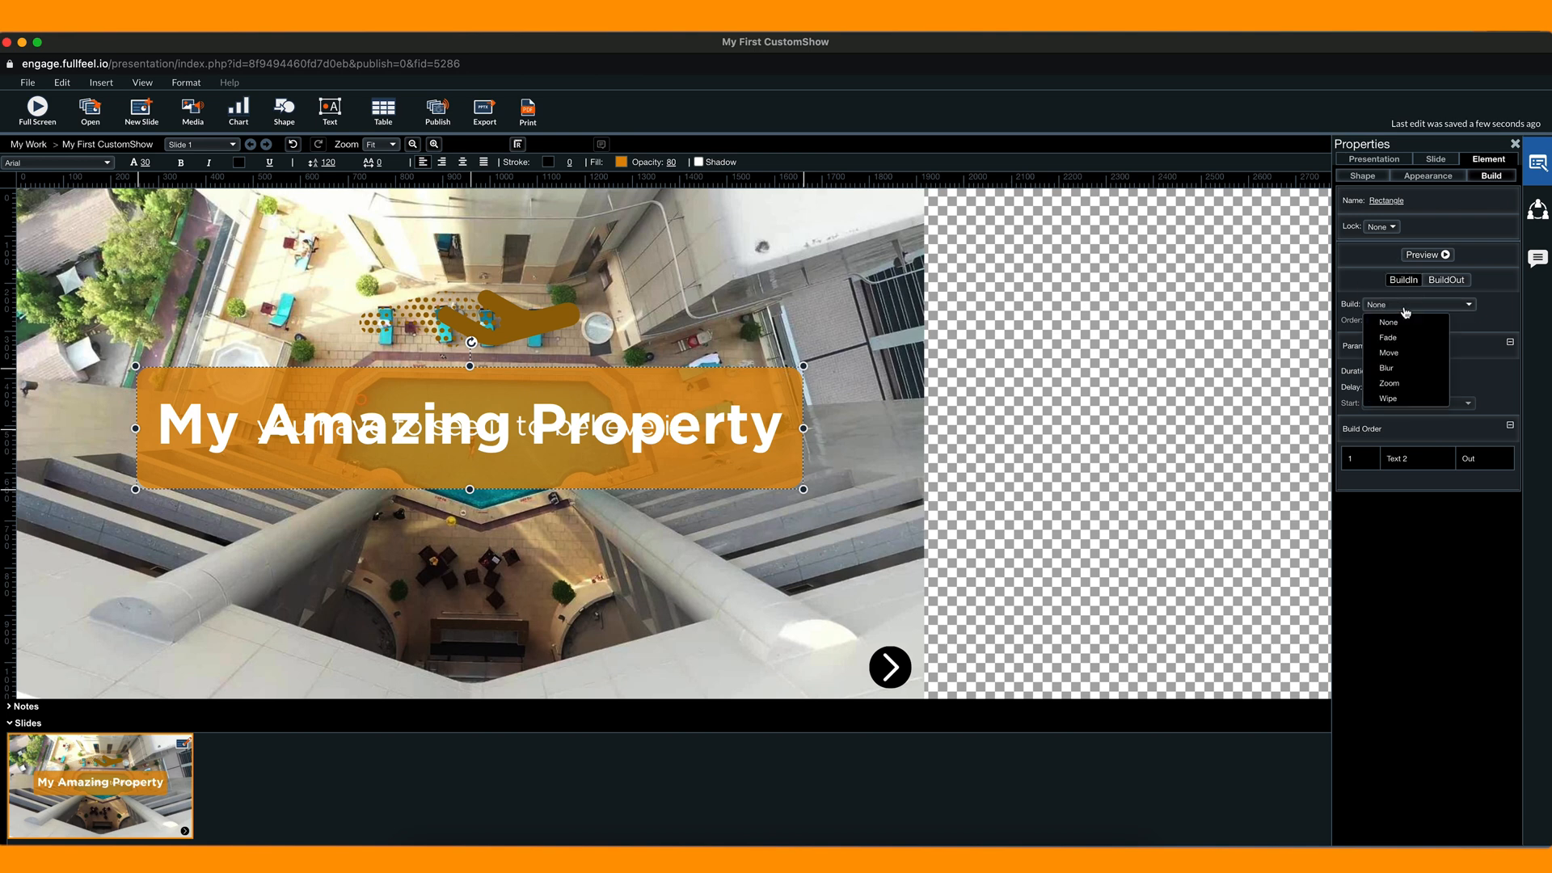
left_click(1390, 383)
- Put the rectangle's build-in first in the build order, starting automatically after the slide with a delay of 1
left_click(1381, 322)
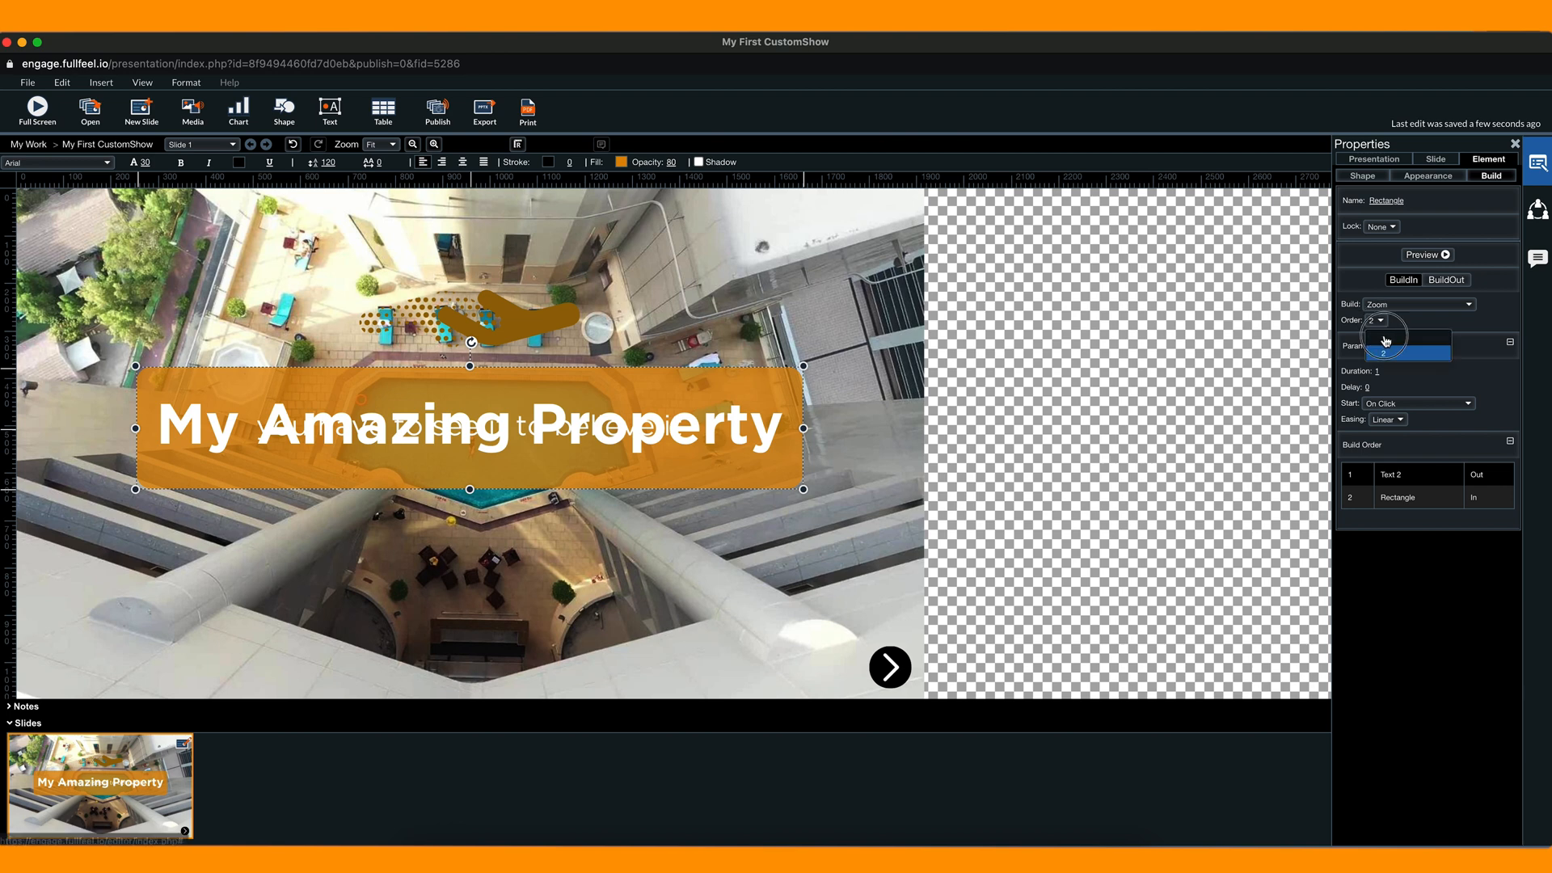
left_click(1384, 337)
left_click(1391, 404)
left_click(1392, 437)
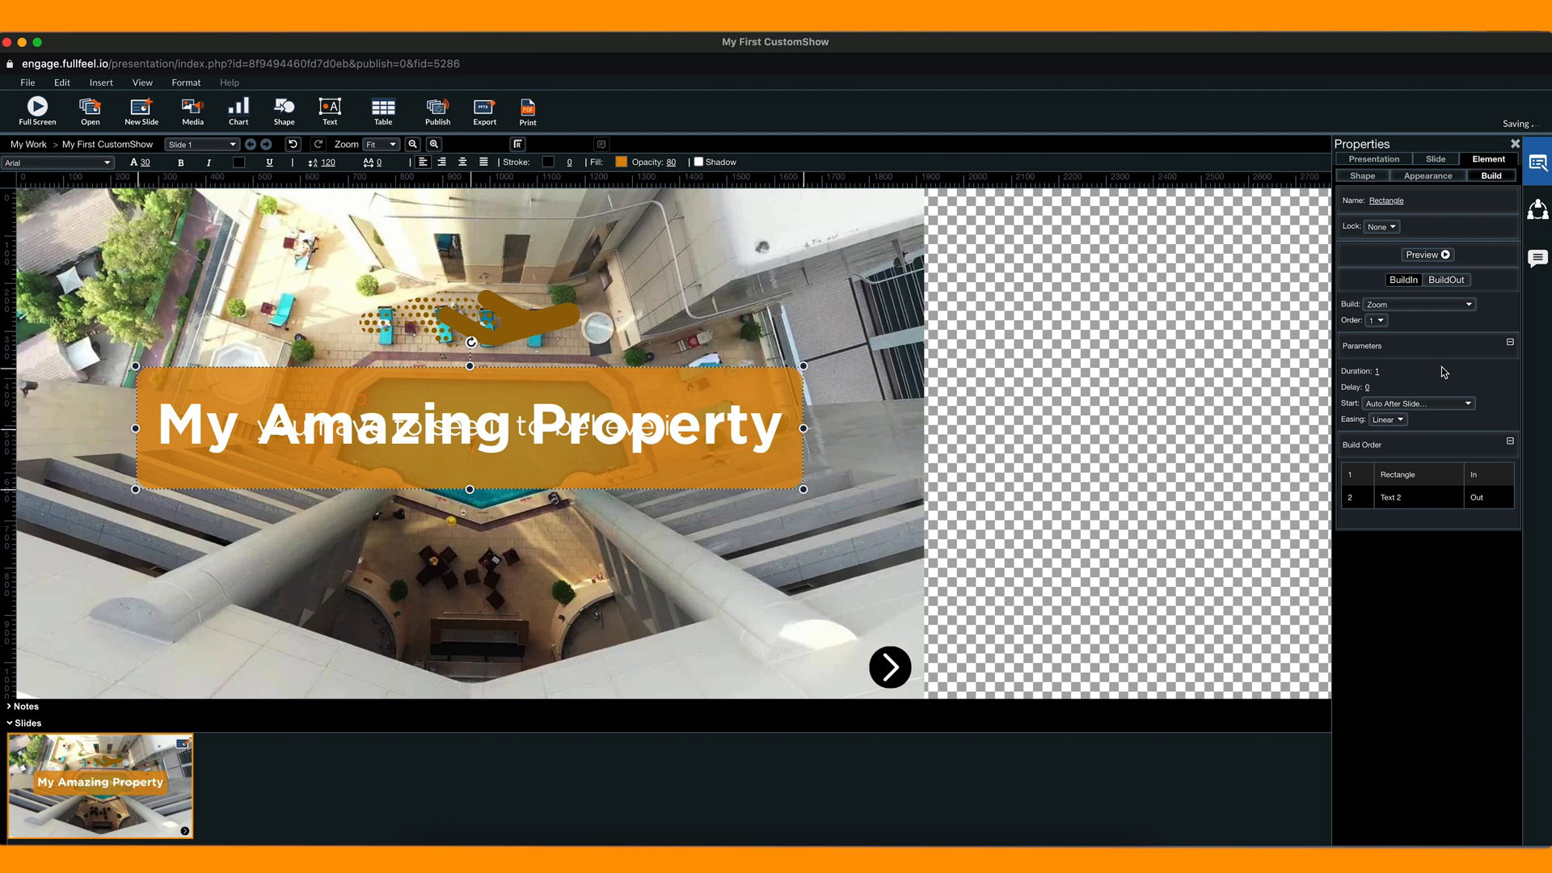
left_click(1368, 387)
type("1")
key("Return")
- Give the subtitle (Text 2) a Fade build-in and place it second in the build order
left_click(1432, 162)
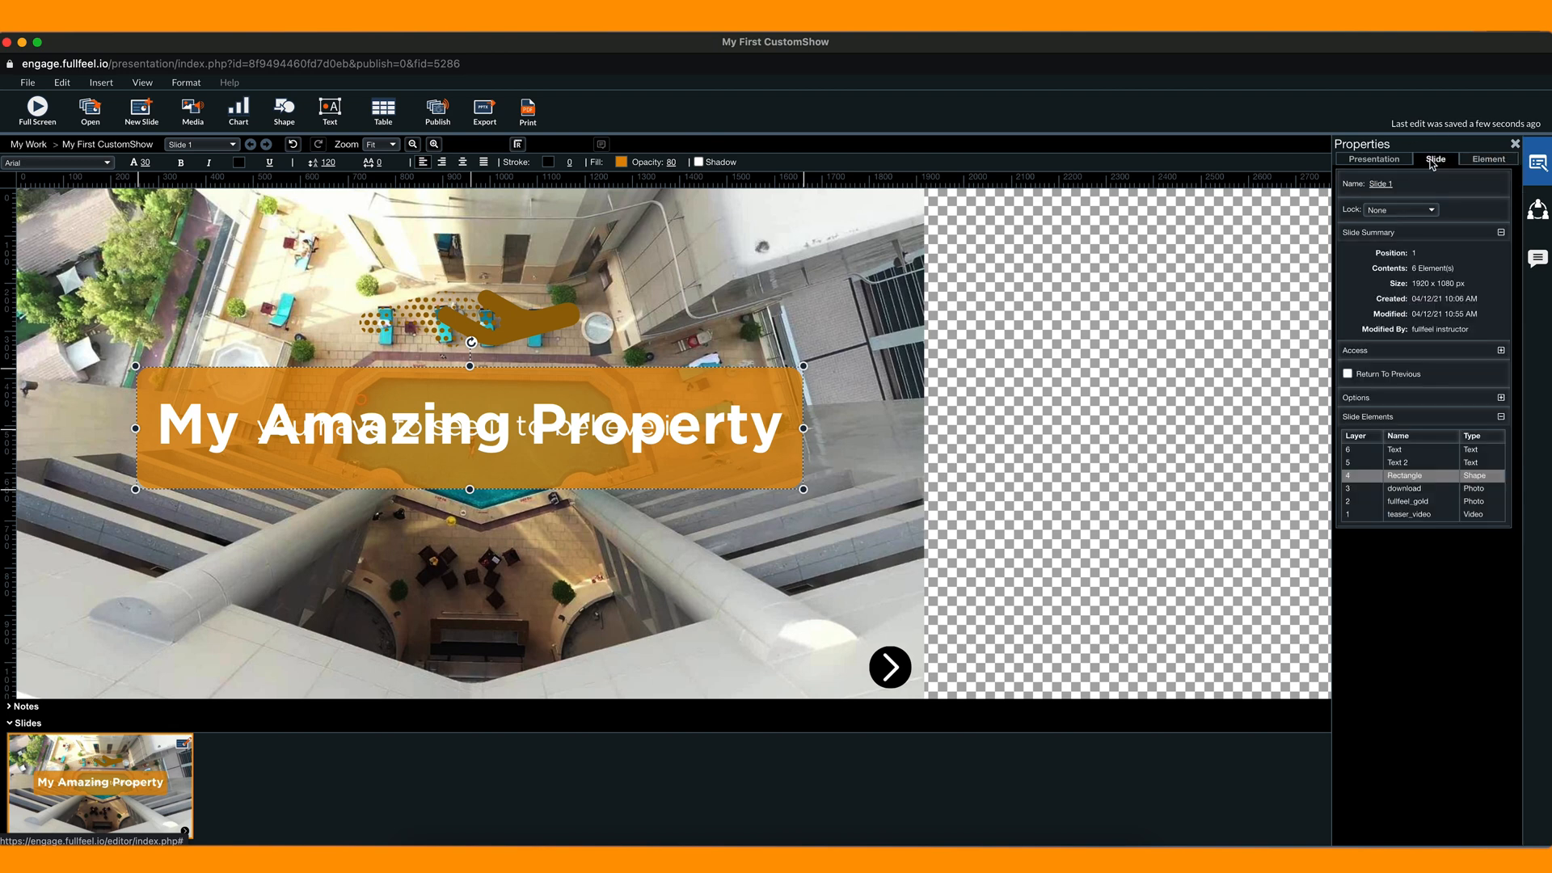
left_click(1408, 462)
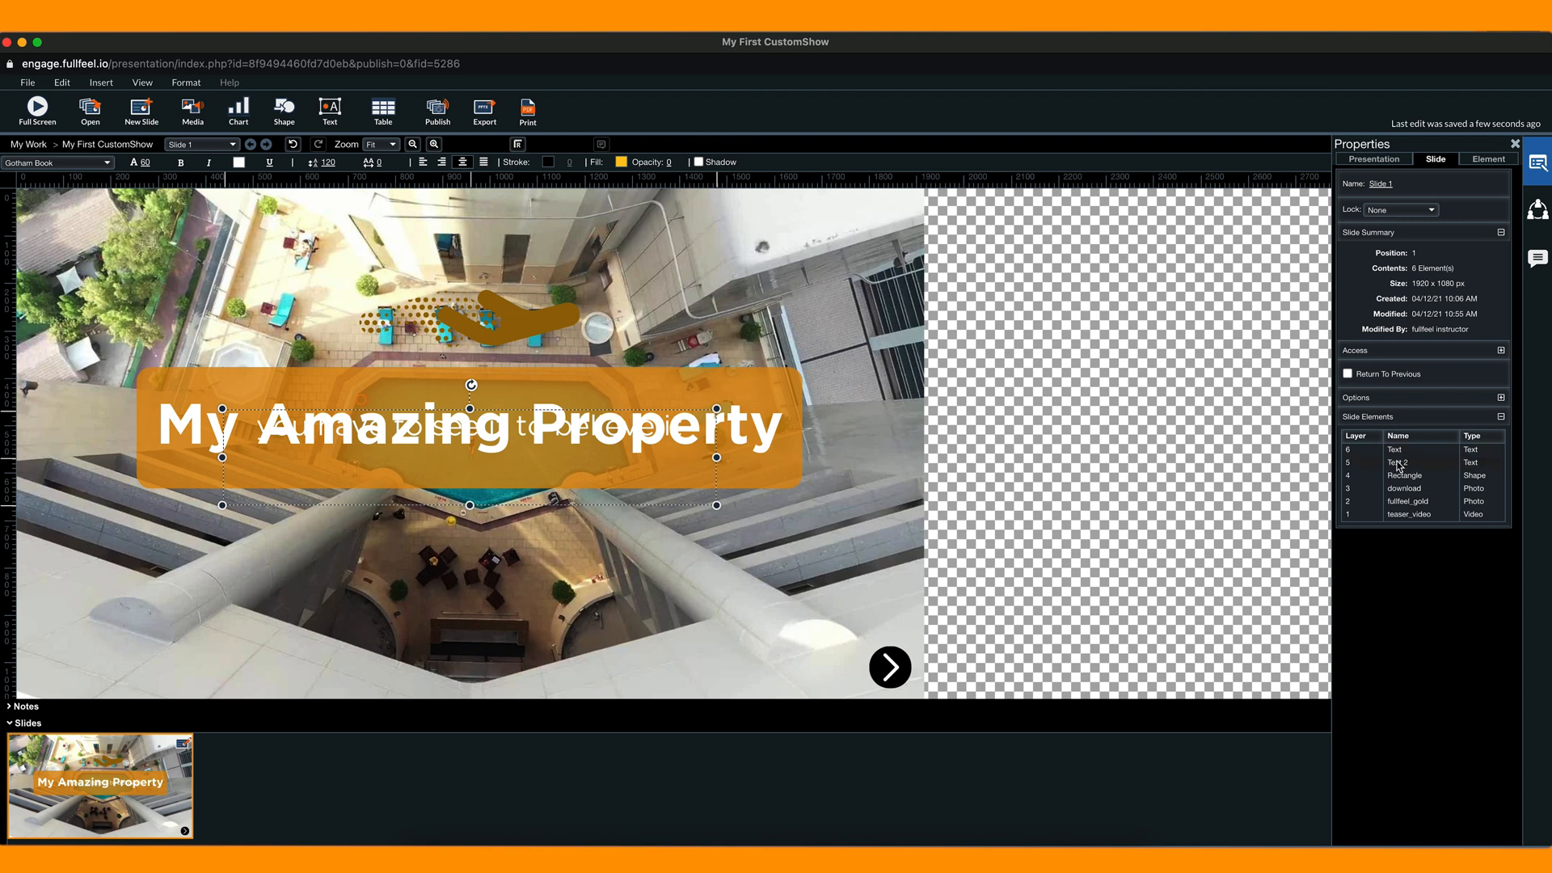
left_click(1489, 160)
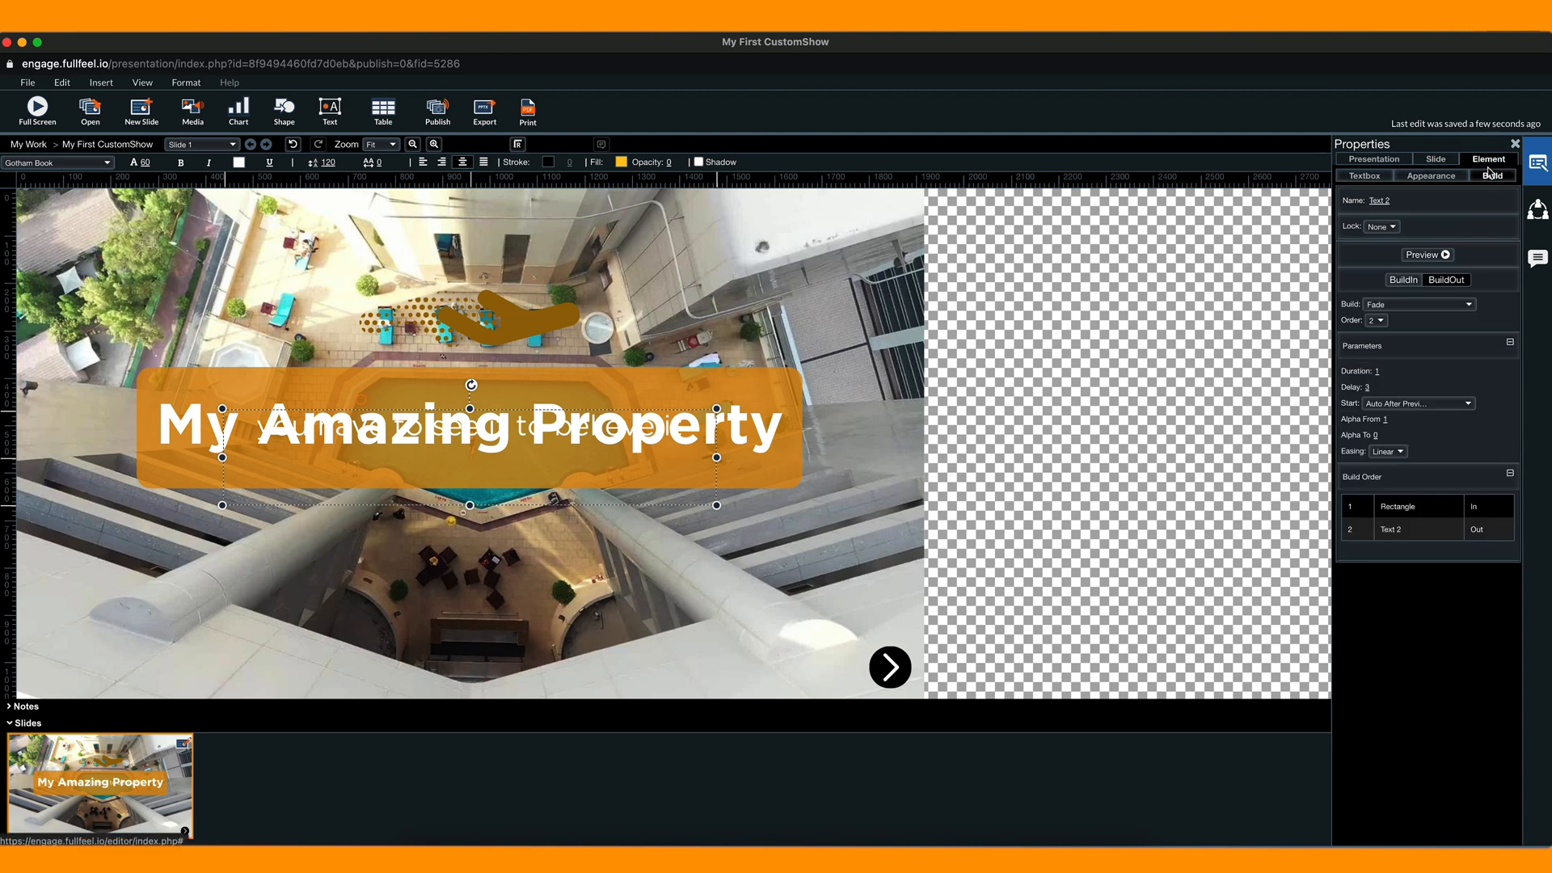
left_click(1405, 281)
left_click(1409, 307)
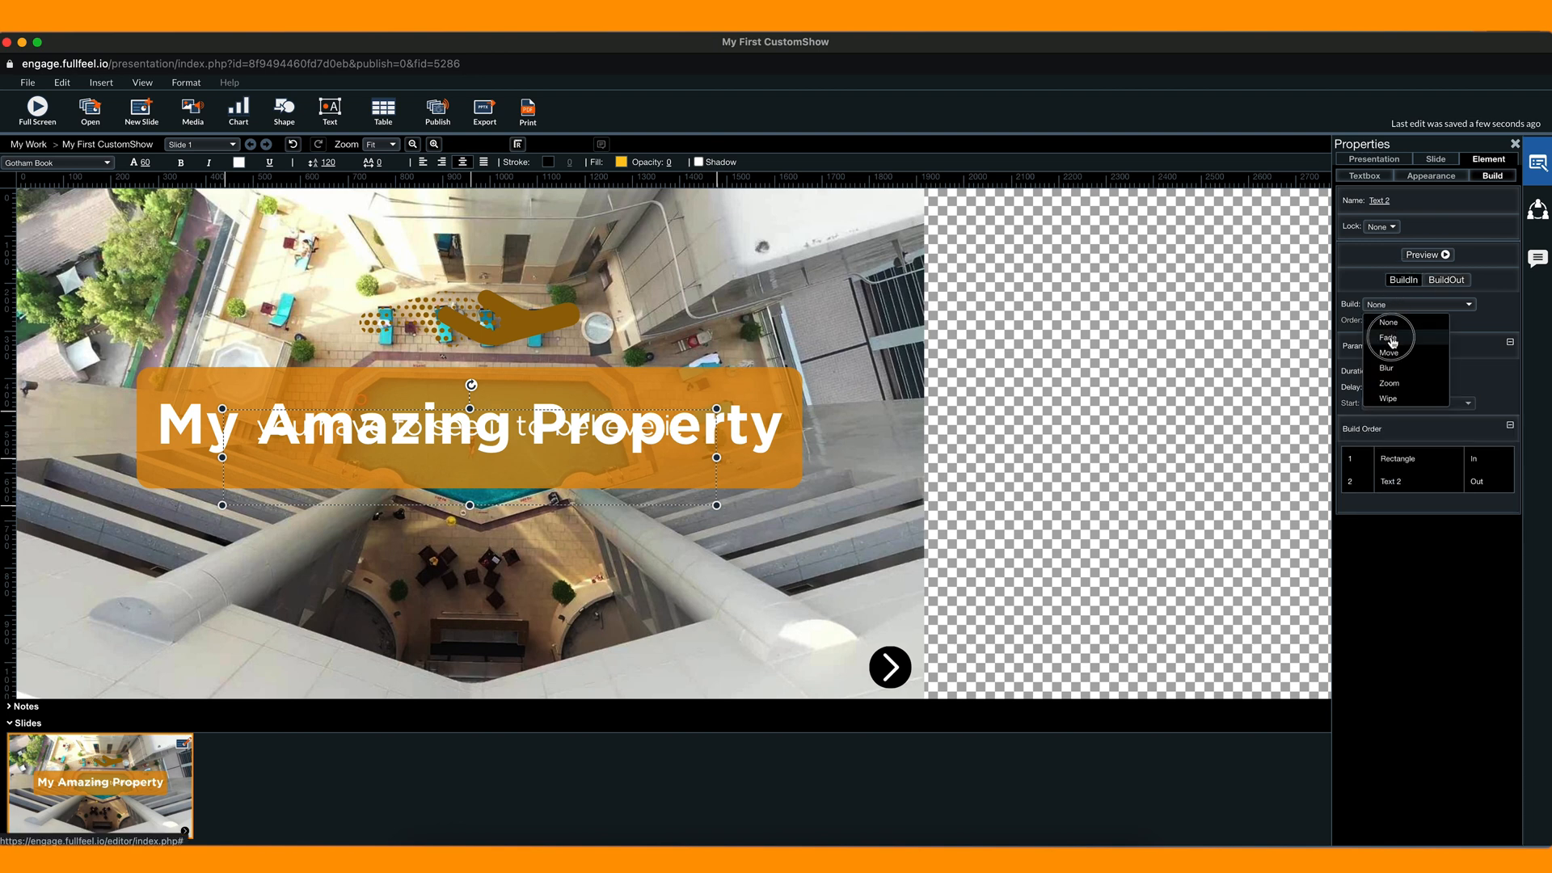
left_click(1392, 340)
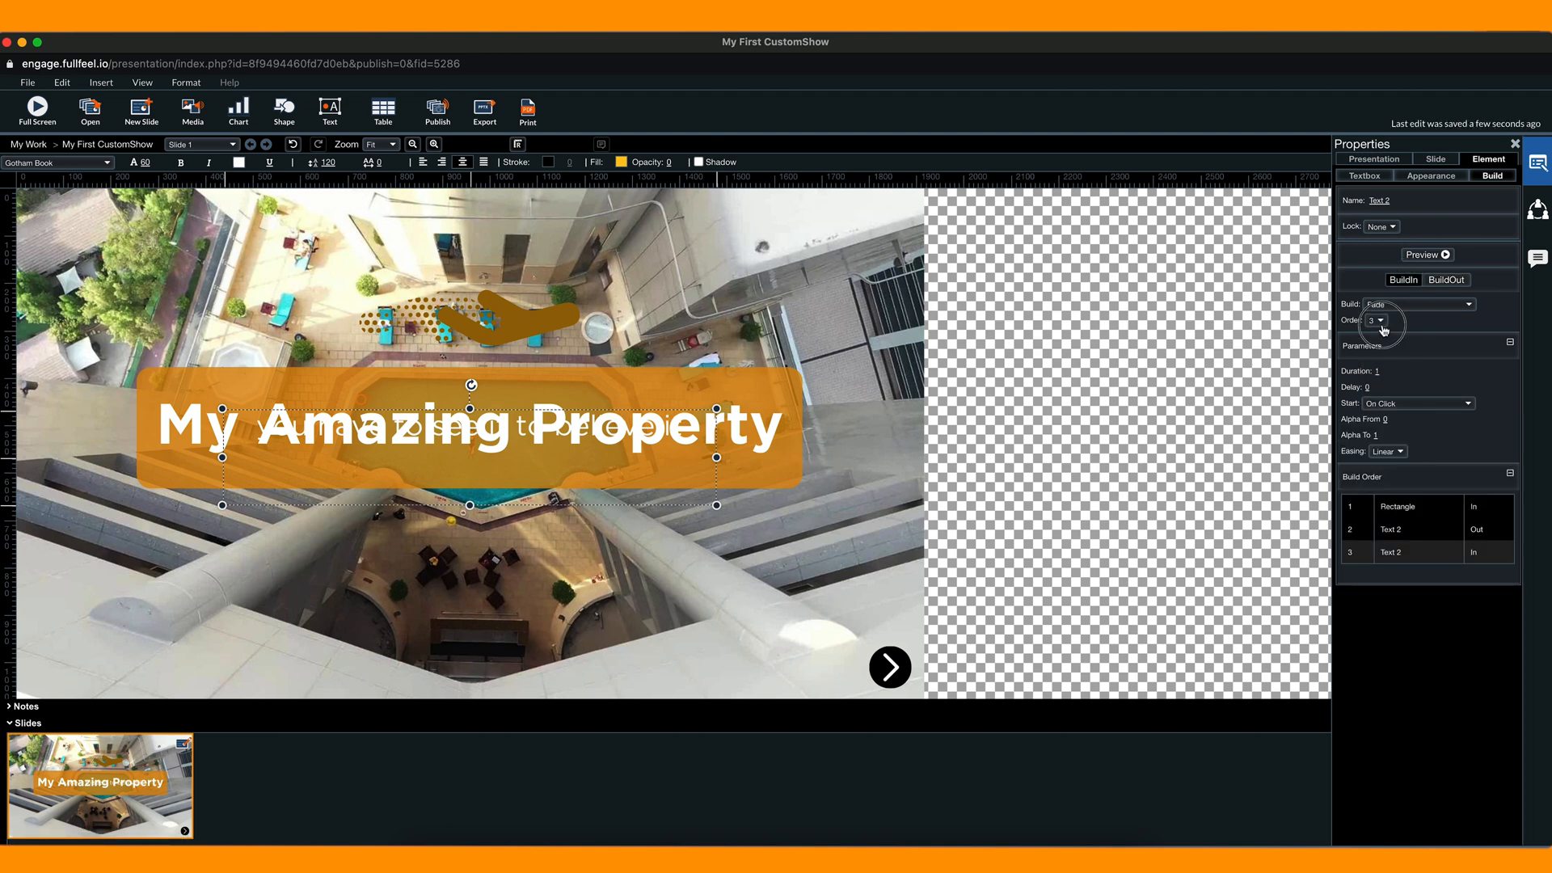
left_click(1379, 321)
left_click(1391, 360)
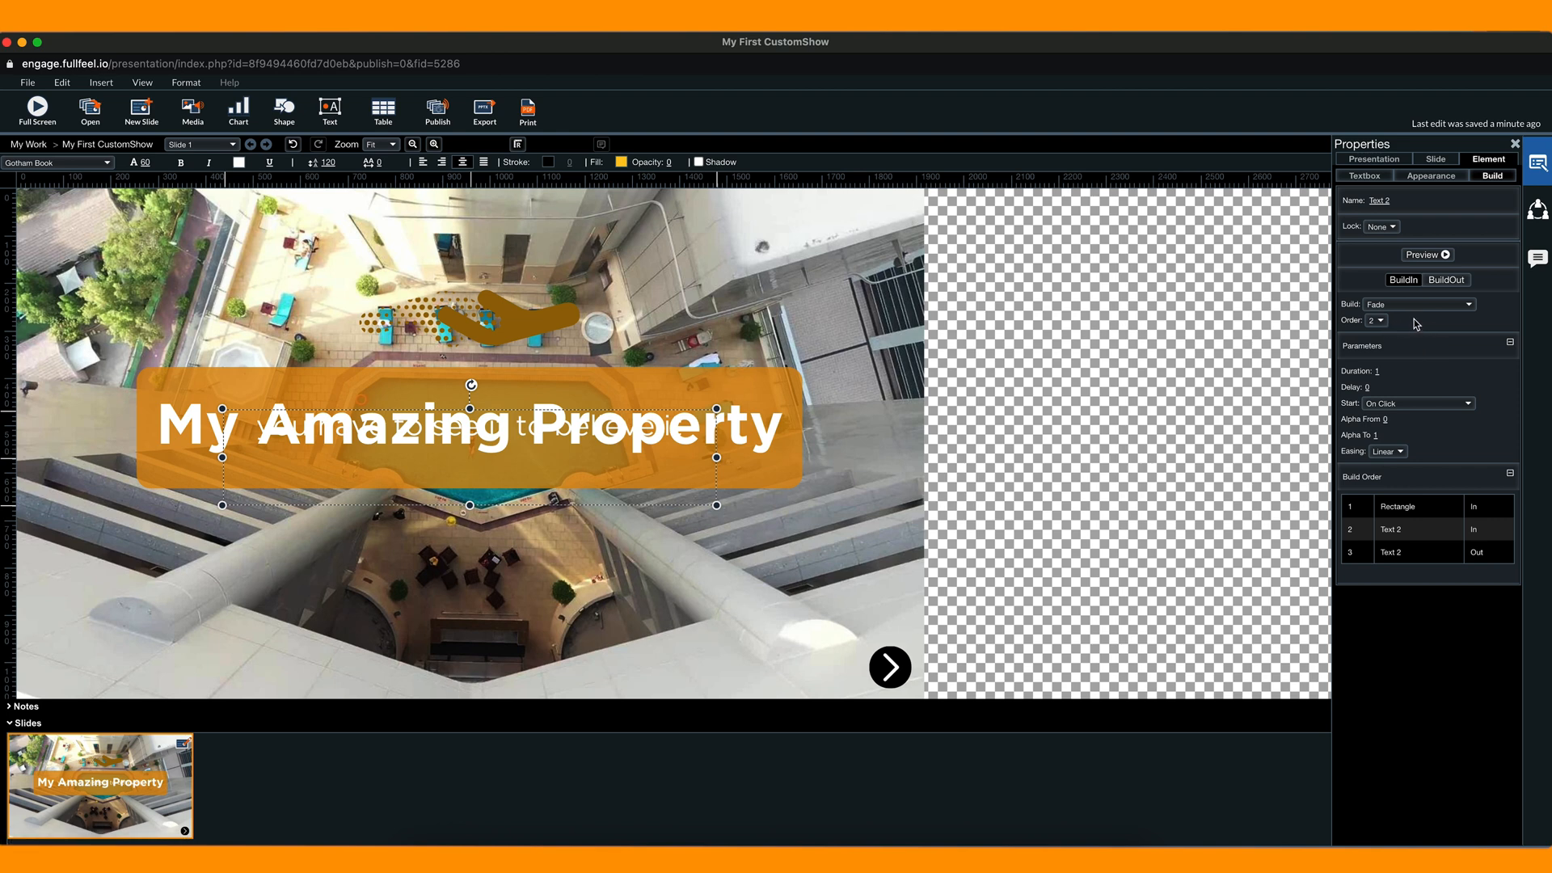
- Set the subtitle's build-in delay to 1 and its start to Auto After Previous Build
left_click(1369, 387)
key("Return")
left_click(1400, 401)
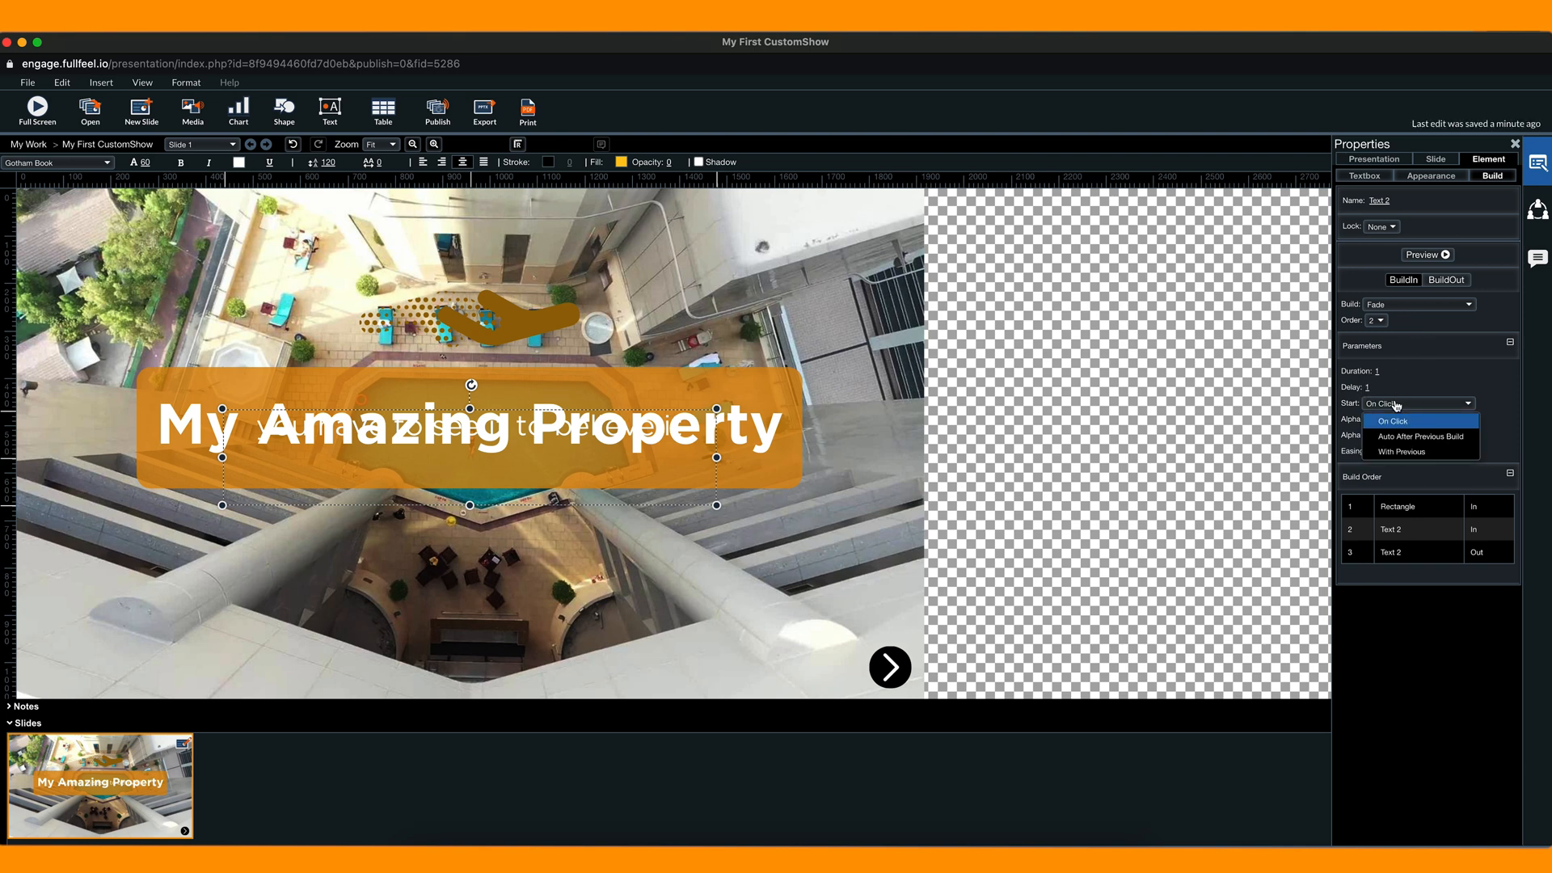
left_click(1399, 437)
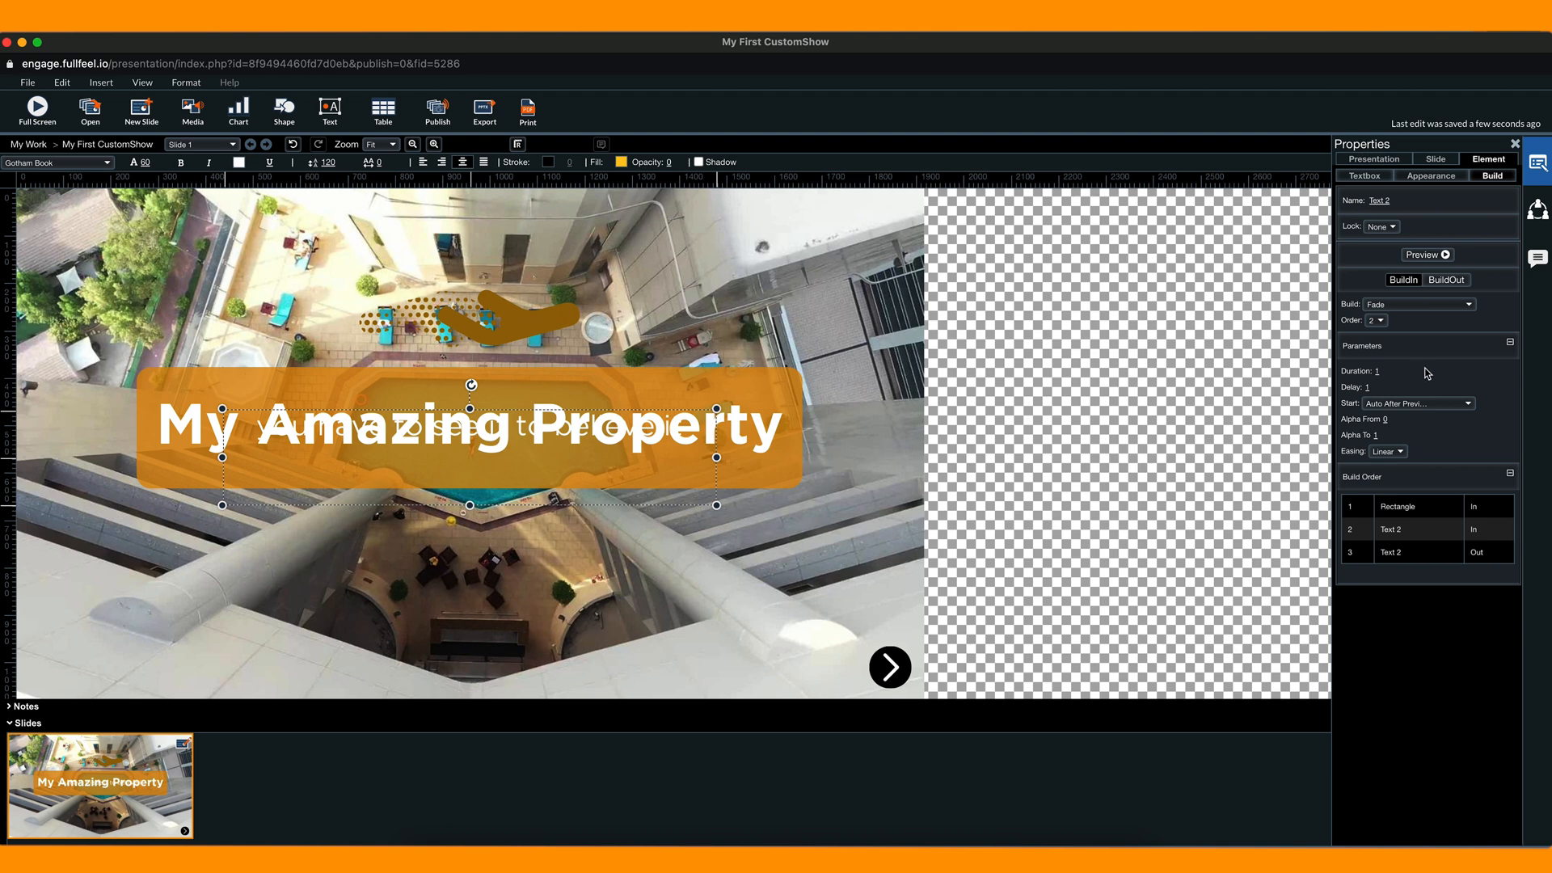
- Review the subtitle's build-out order, delay and start settings, keeping Auto After Previous Build as the start option
left_click(1447, 280)
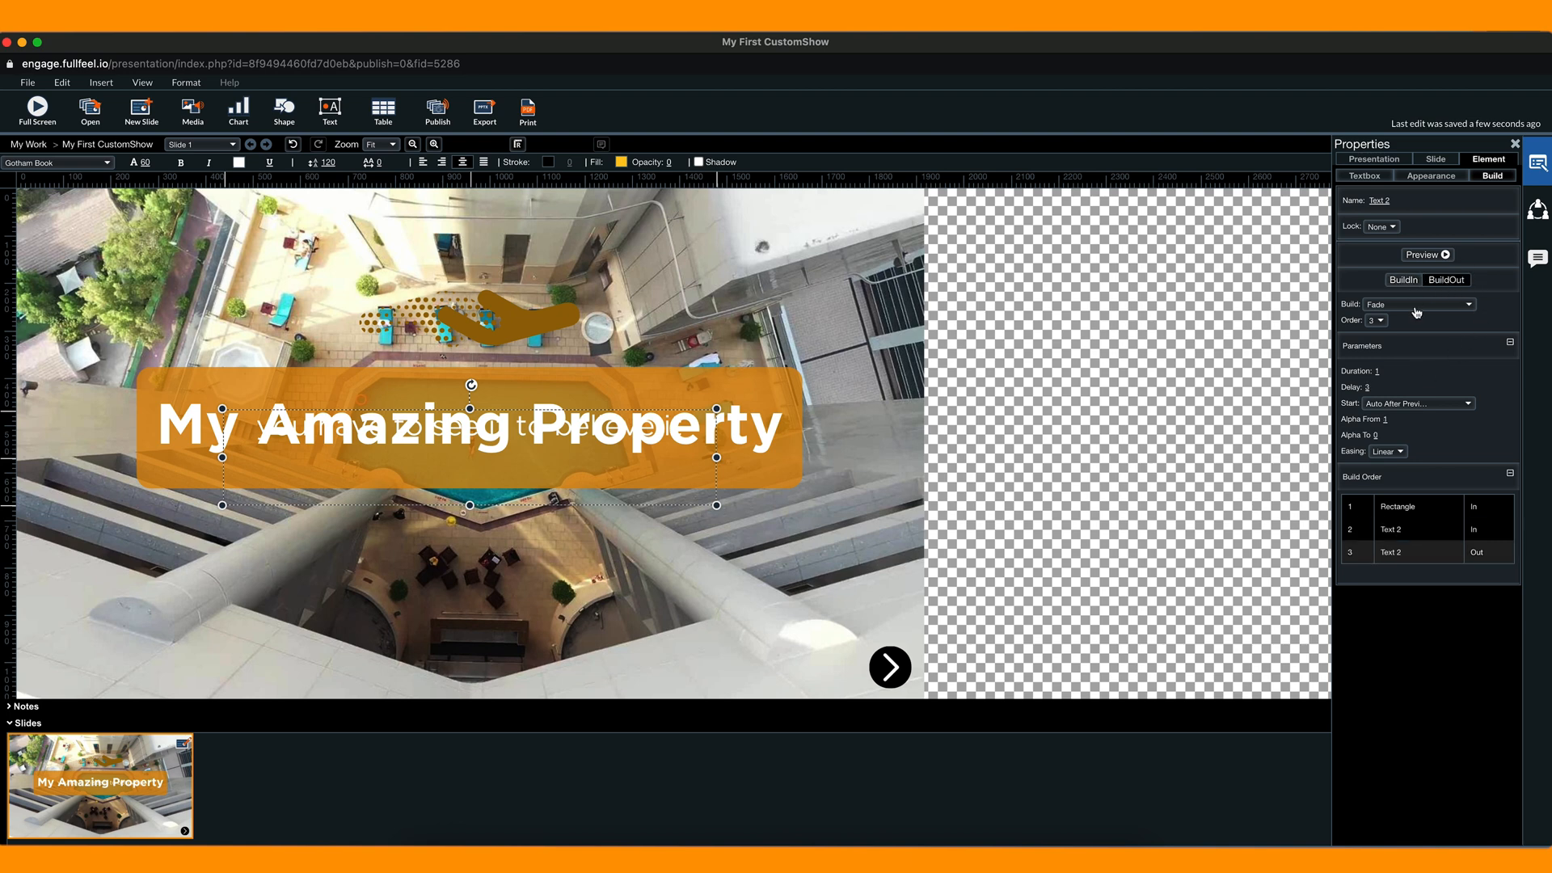
left_click(1382, 324)
left_click(1383, 367)
left_click(1367, 387)
left_click(1420, 389)
left_click(1407, 404)
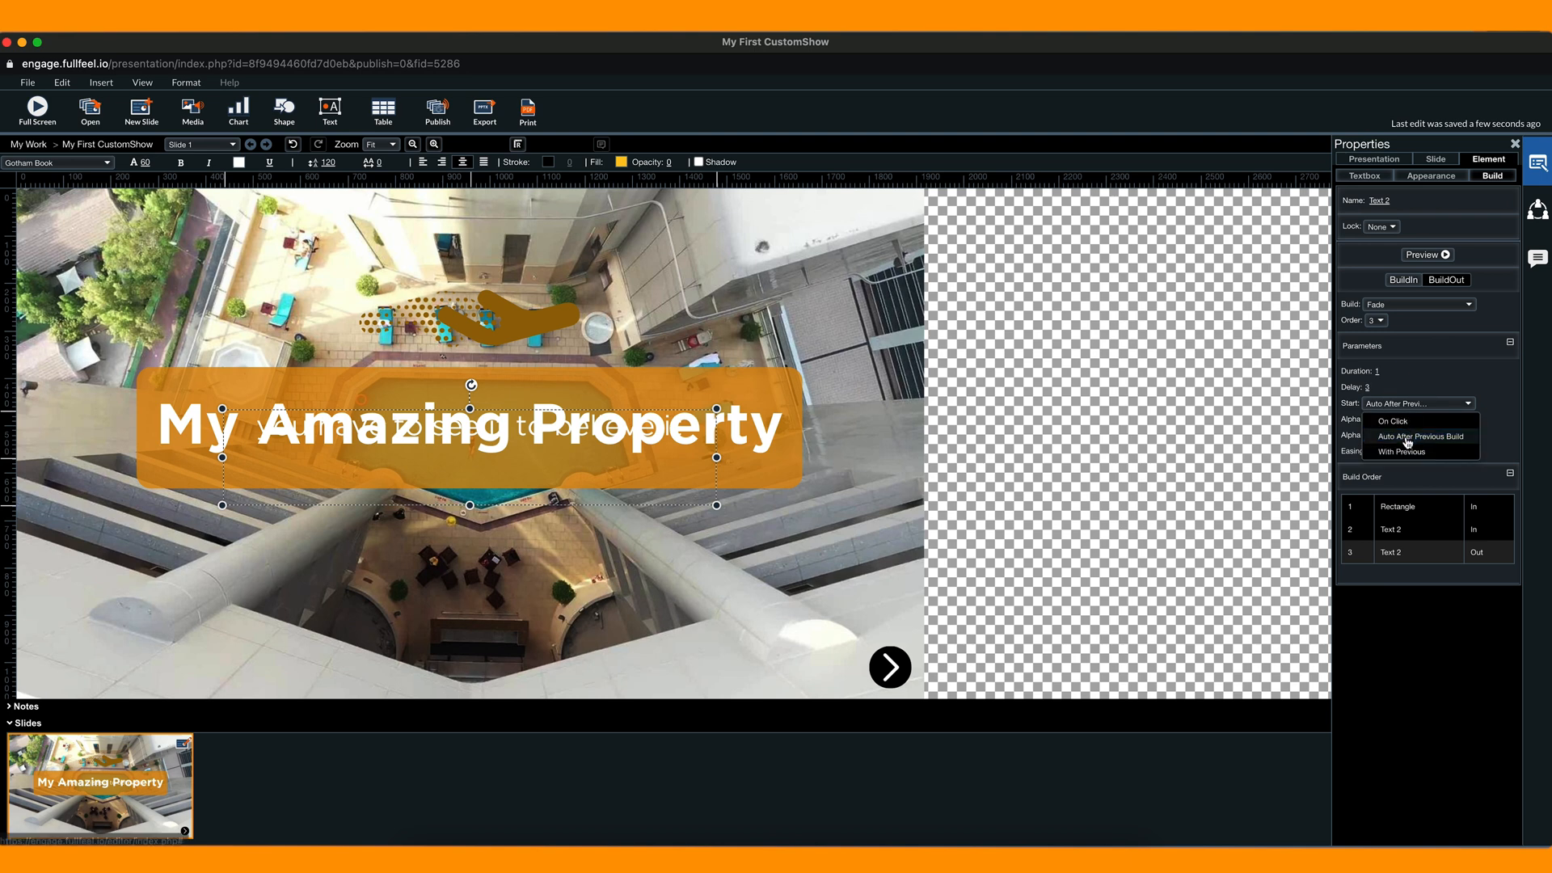
left_click(1408, 443)
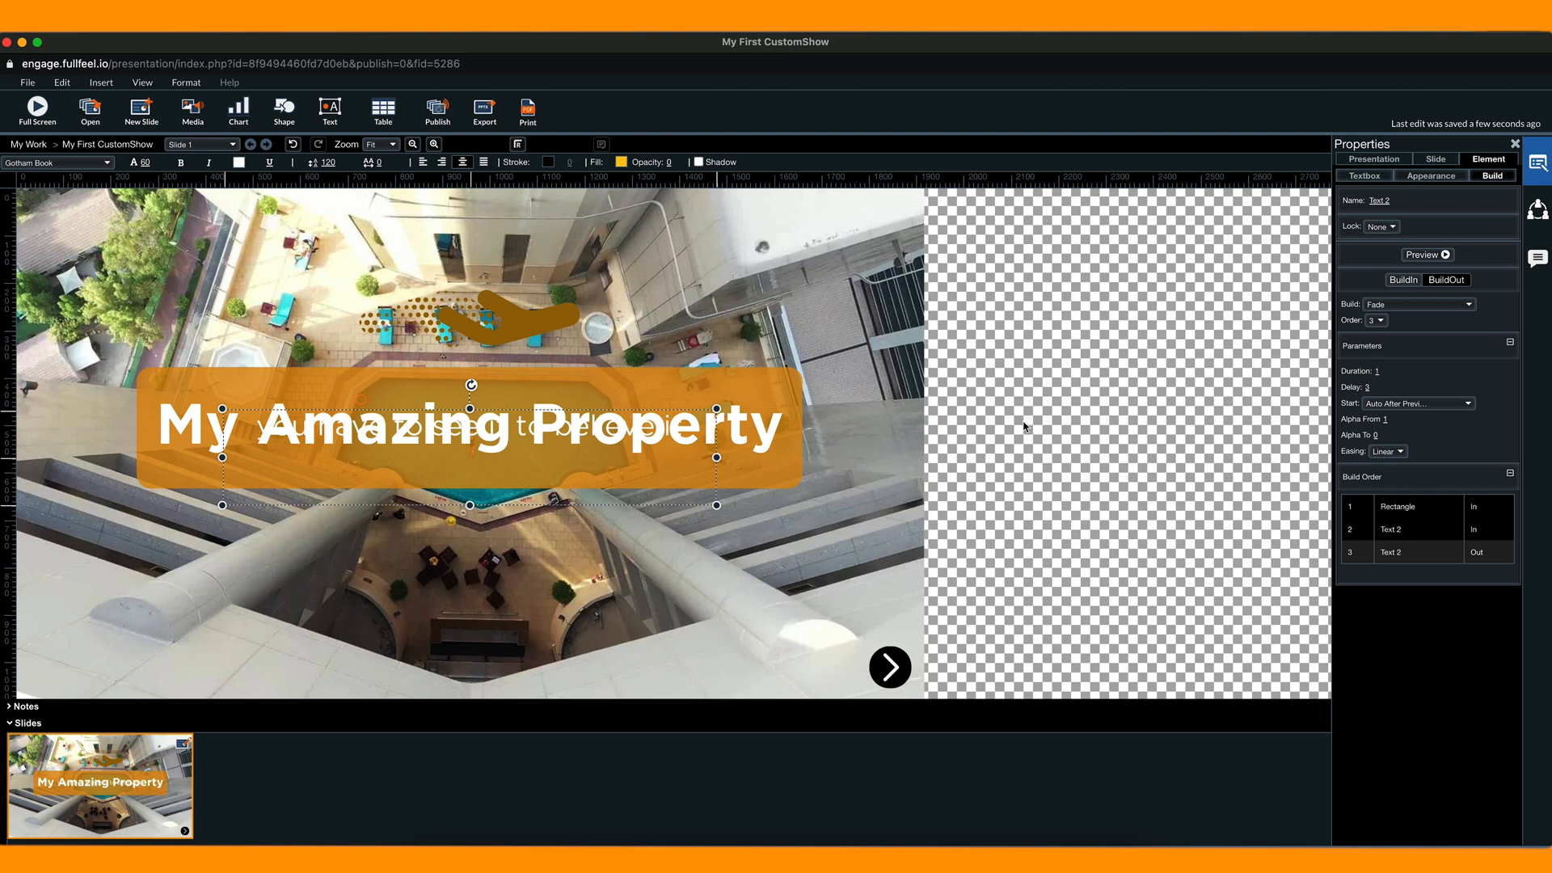
- Give the title a Fade build-in with a delay of 1, starting Auto After Previous Build
left_click(758, 432)
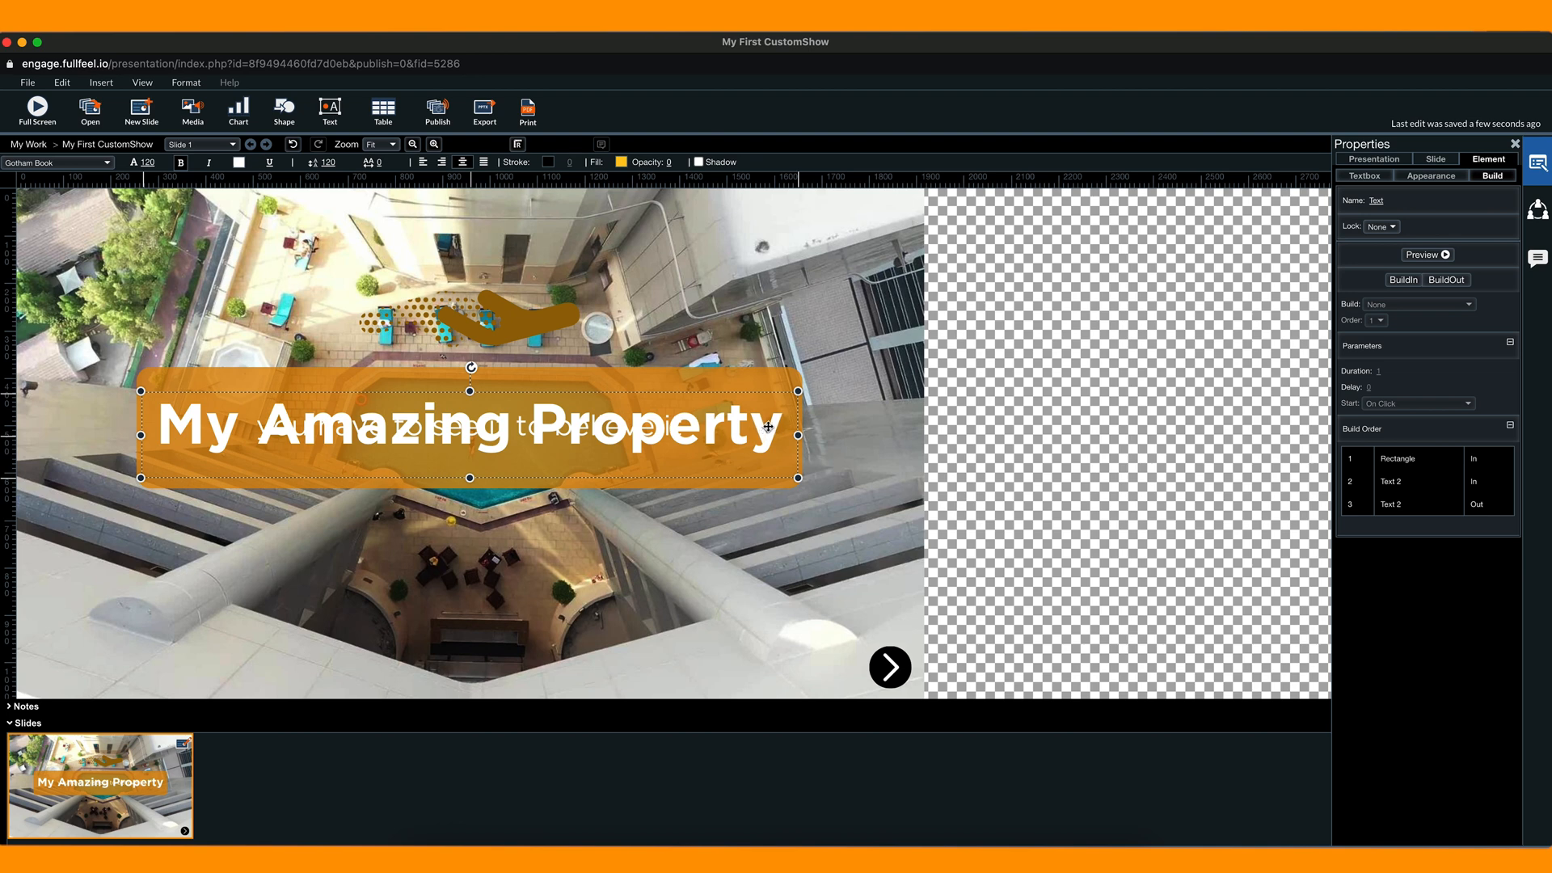
left_click(1406, 281)
left_click(1404, 305)
left_click(1393, 345)
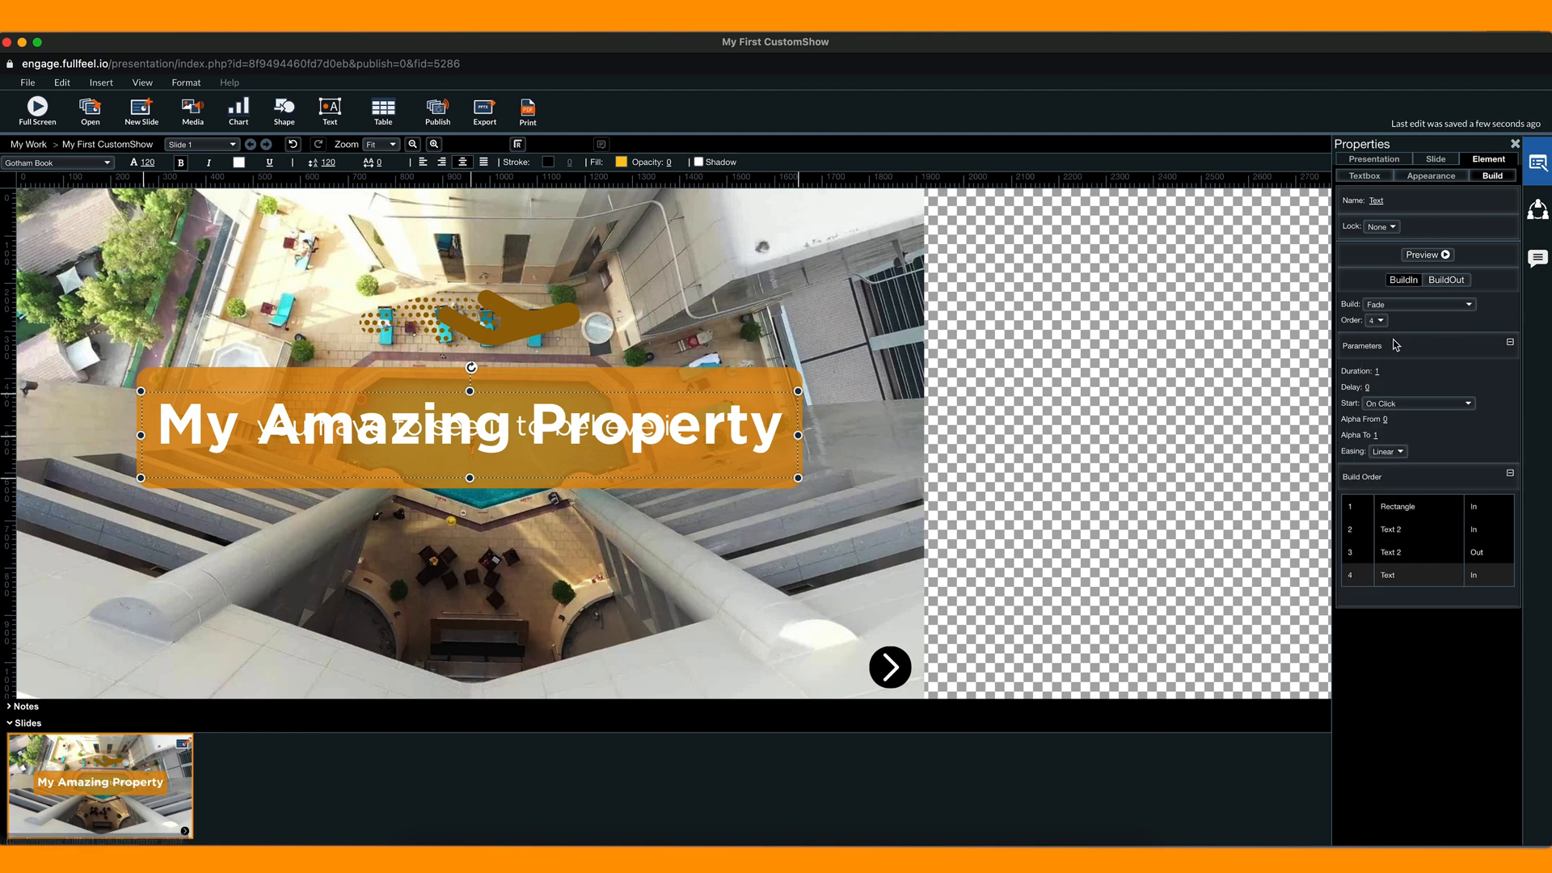
left_click(1370, 388)
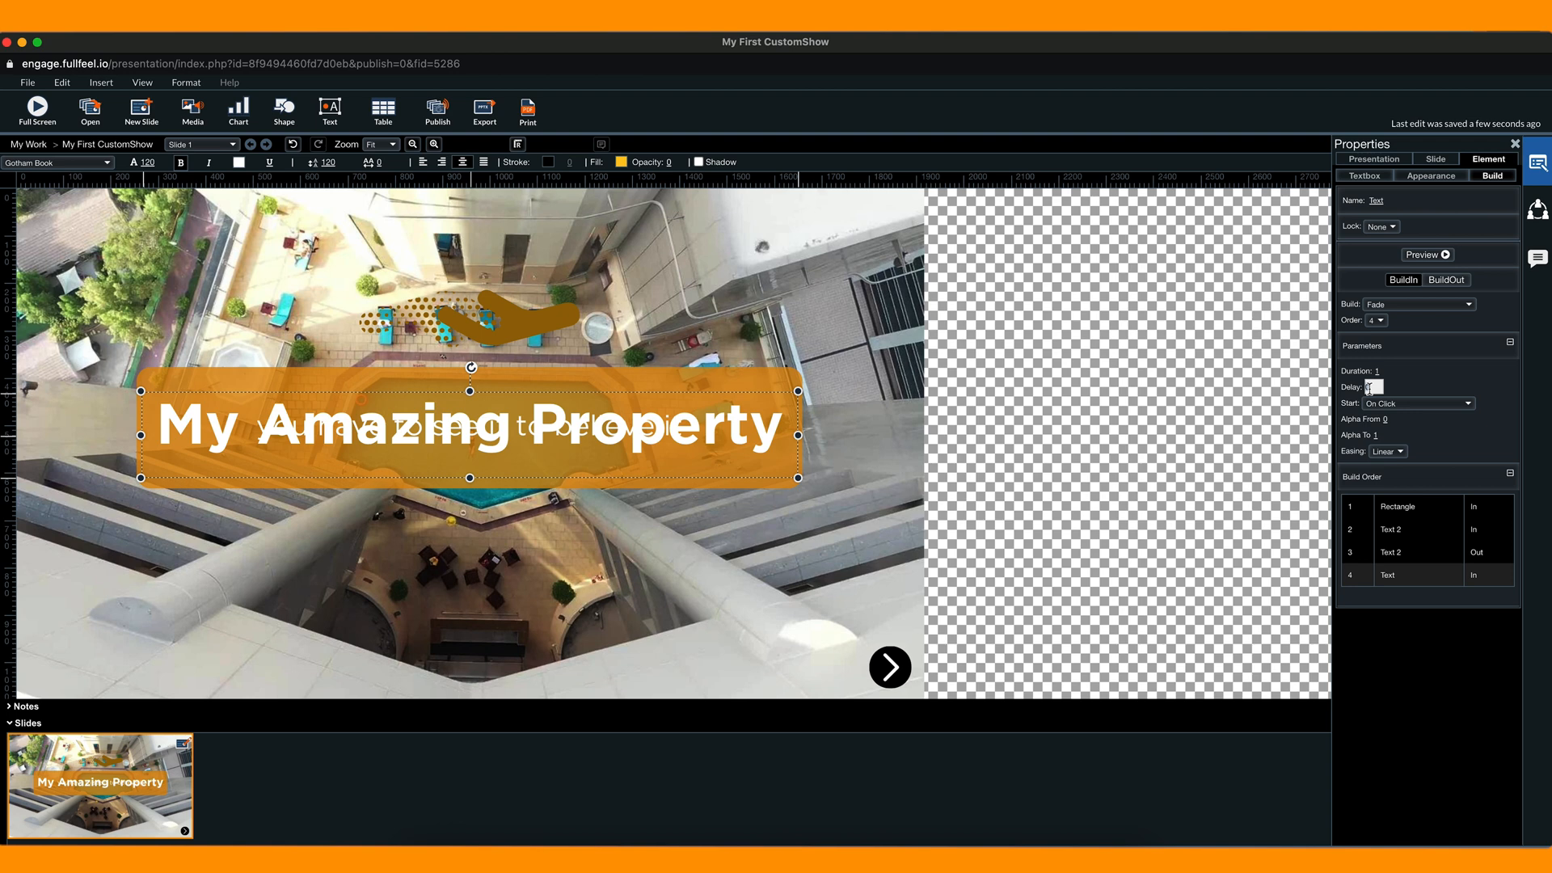
left_click(1414, 403)
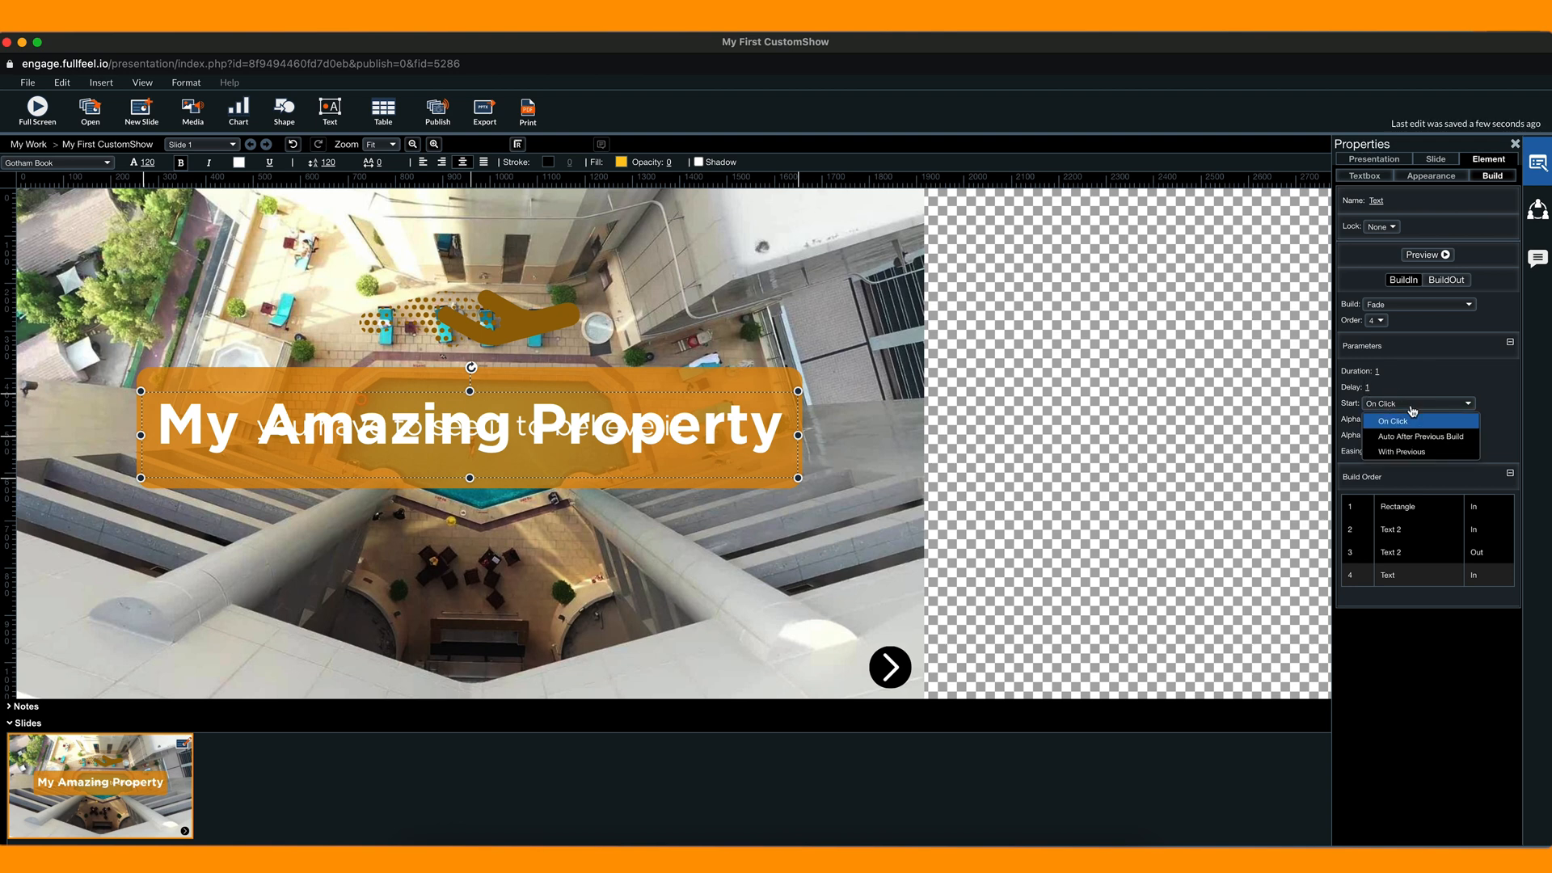
left_click(1414, 439)
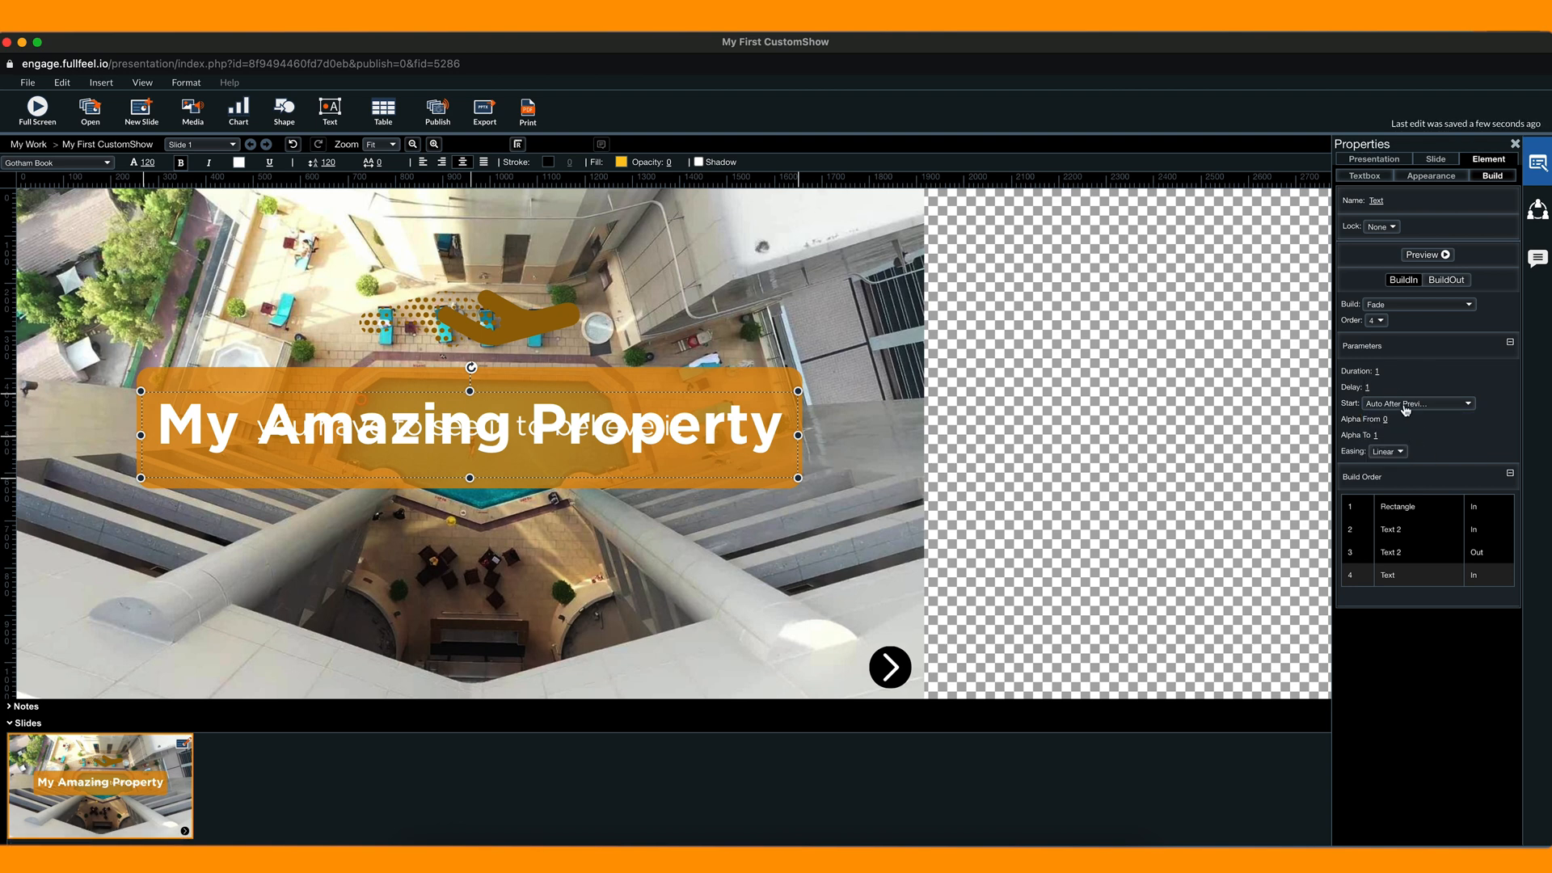
- Give the gold hand logo a Zoom build-in that starts Auto After Previous Build
left_click(522, 315)
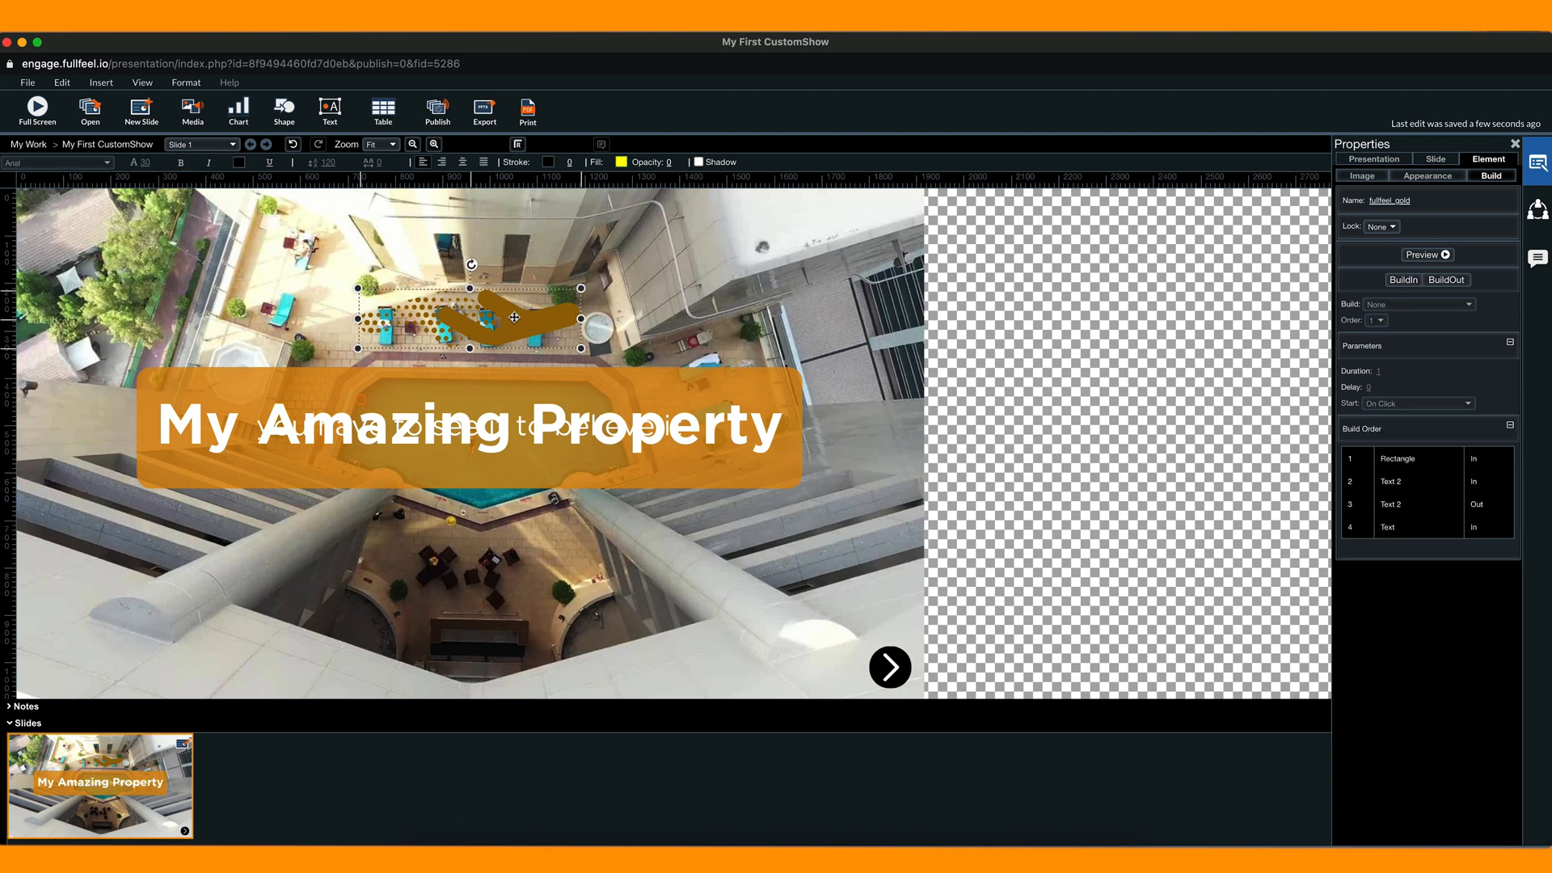
left_click(1408, 285)
left_click(1397, 304)
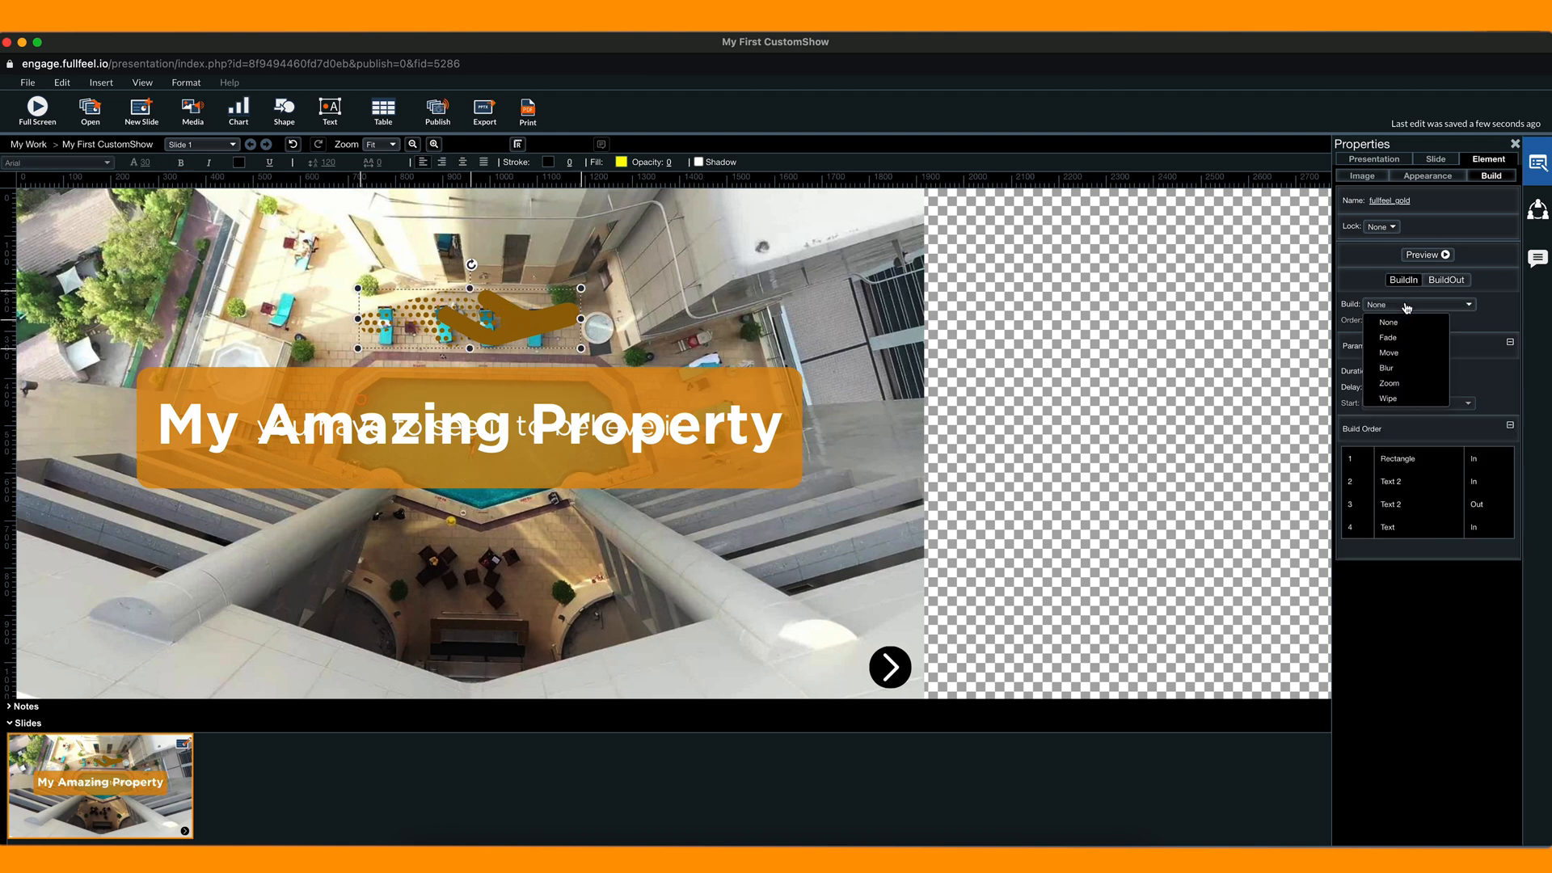
left_click(1399, 387)
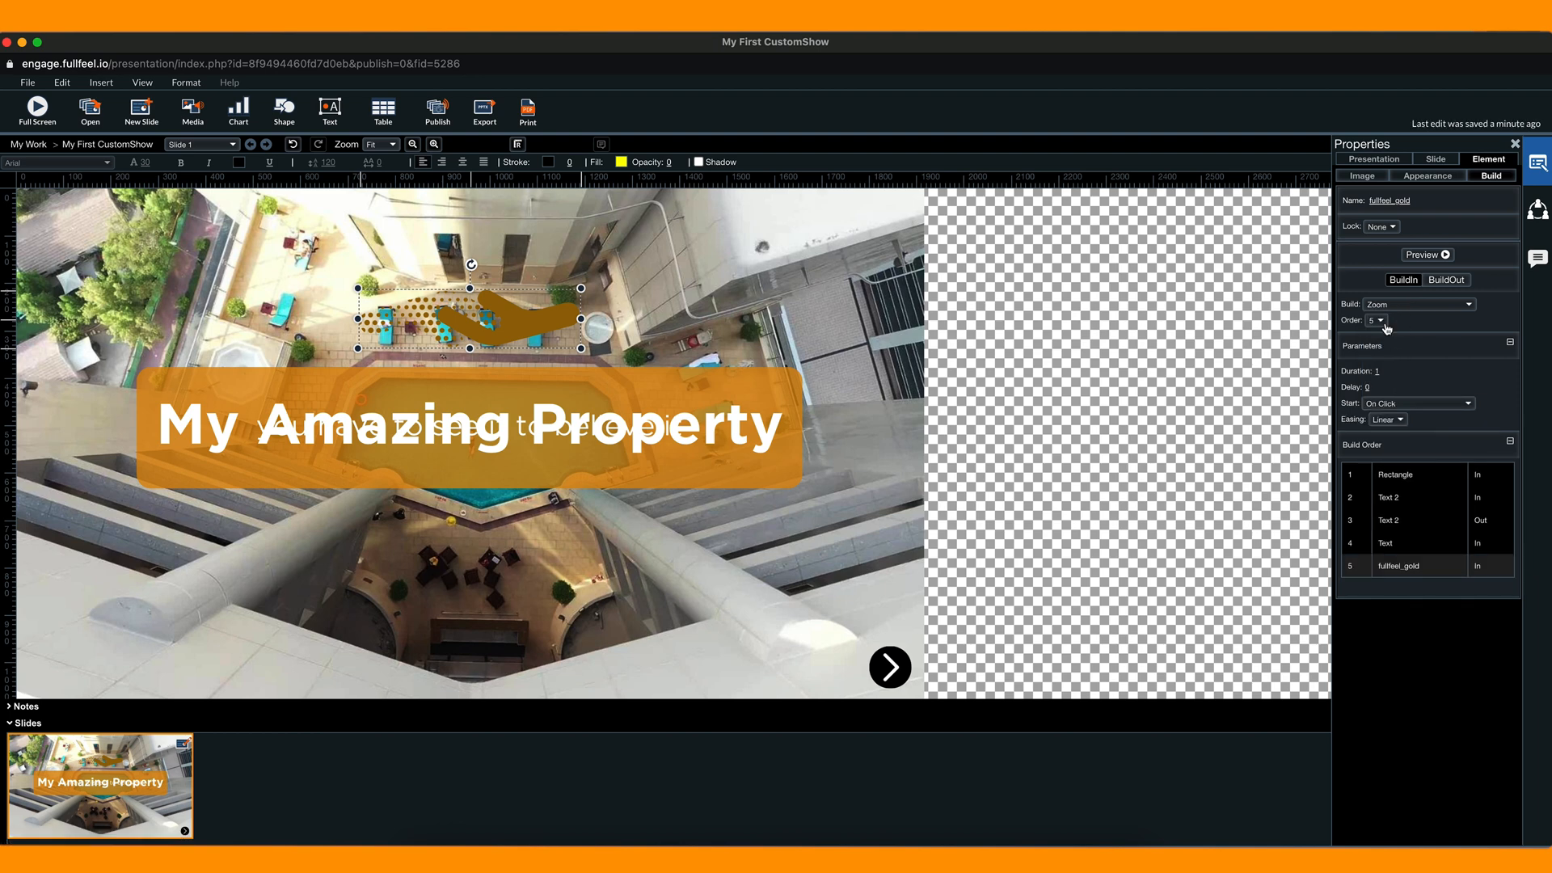
left_click(1395, 403)
left_click(1410, 436)
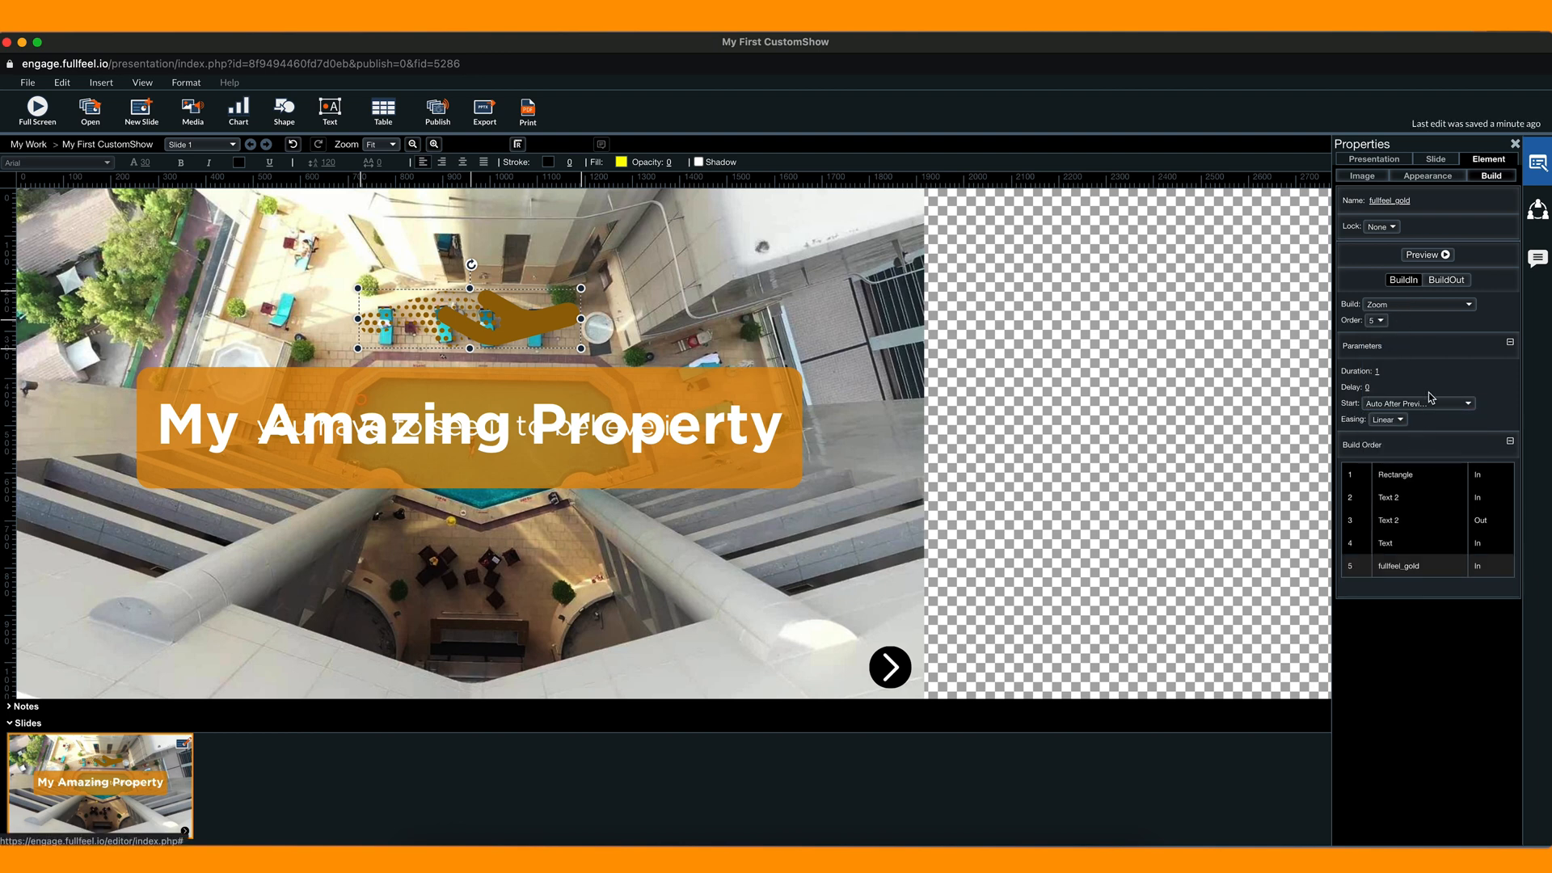
left_click(1067, 359)
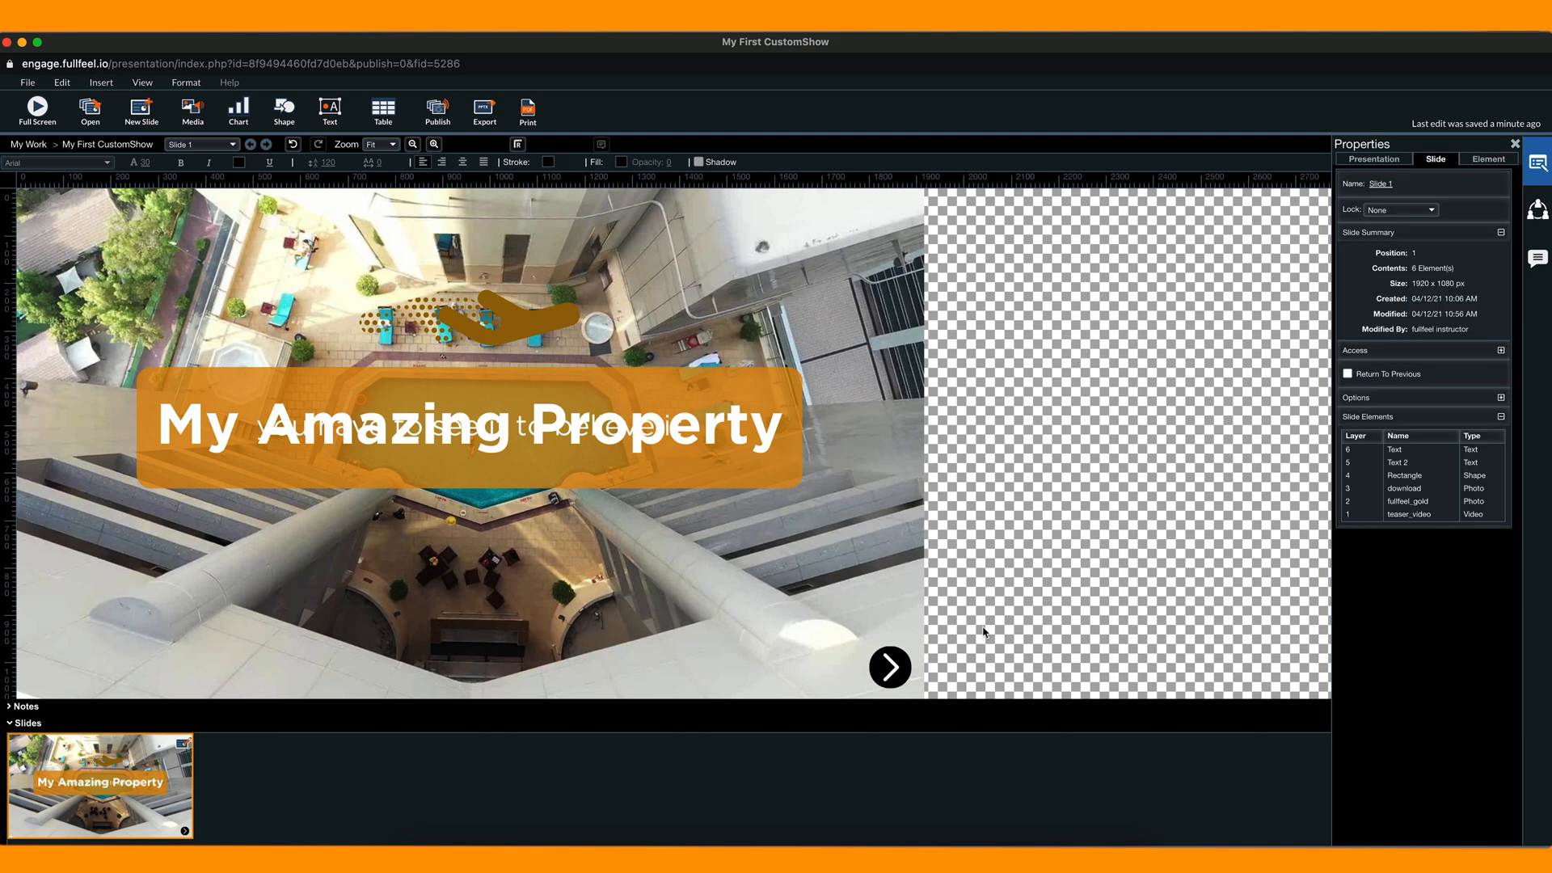
- Give the black arrow image a Move build-in that starts Auto After Previous Build
left_click(890, 666)
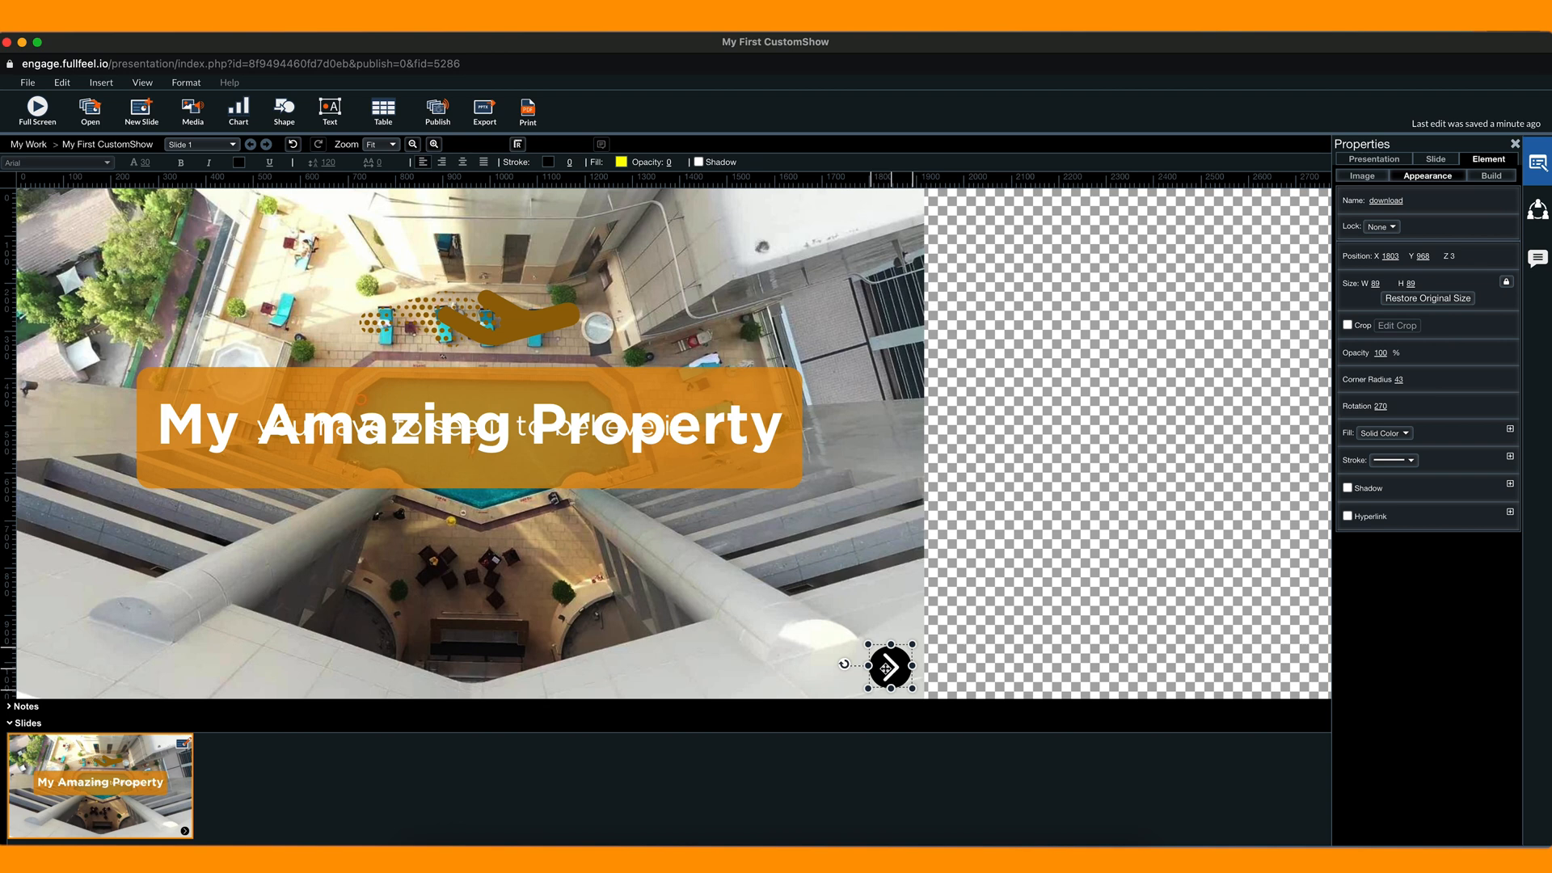
left_click(1490, 176)
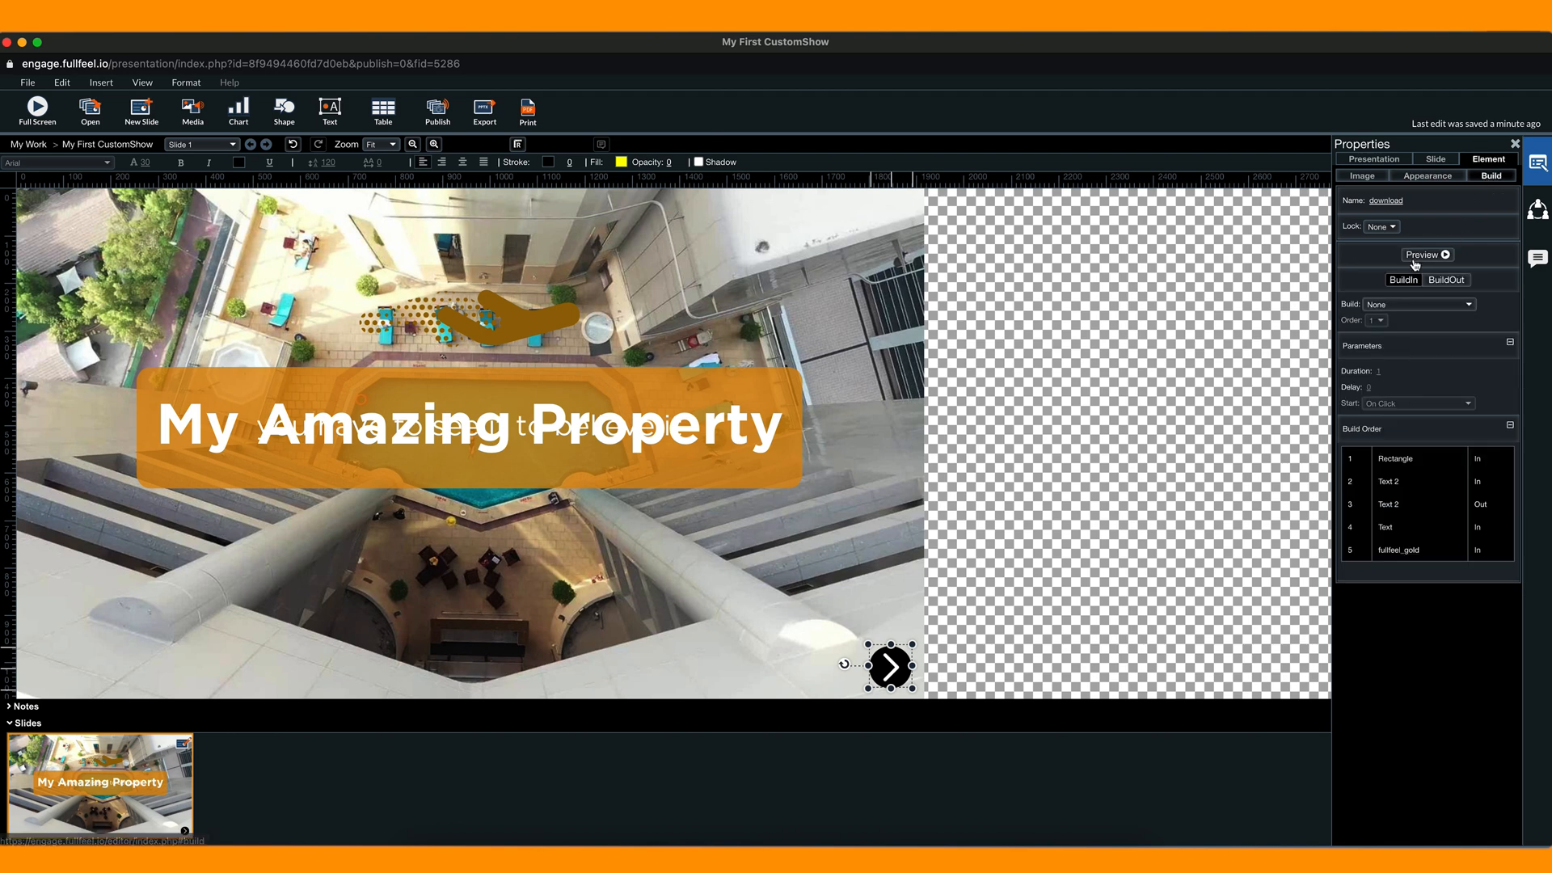
left_click(1398, 304)
left_click(1389, 354)
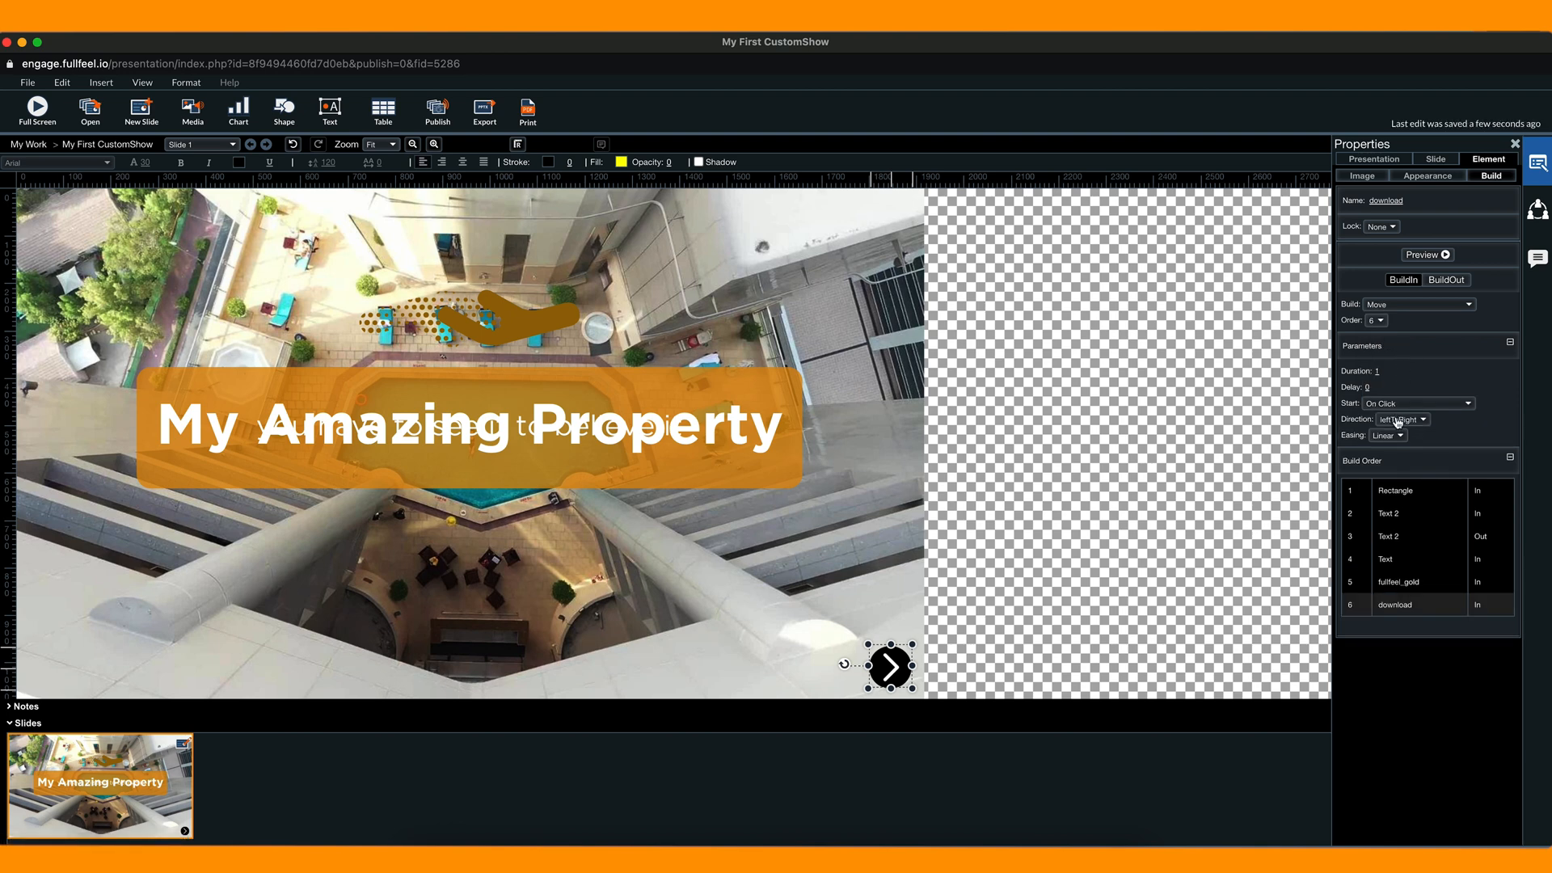
type("0")
left_click(1382, 404)
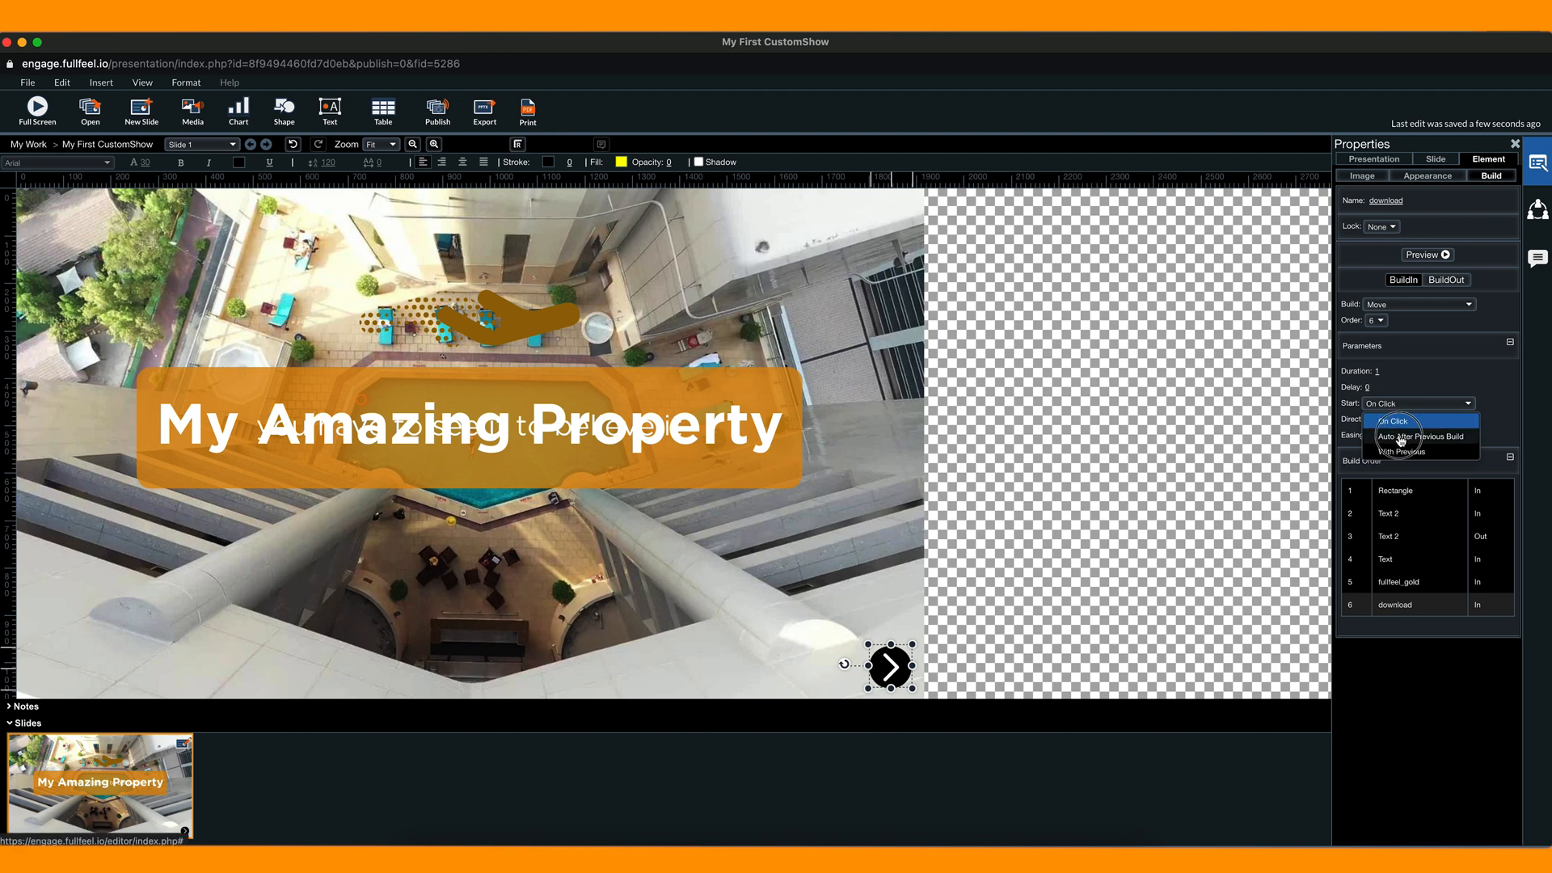
left_click(1398, 436)
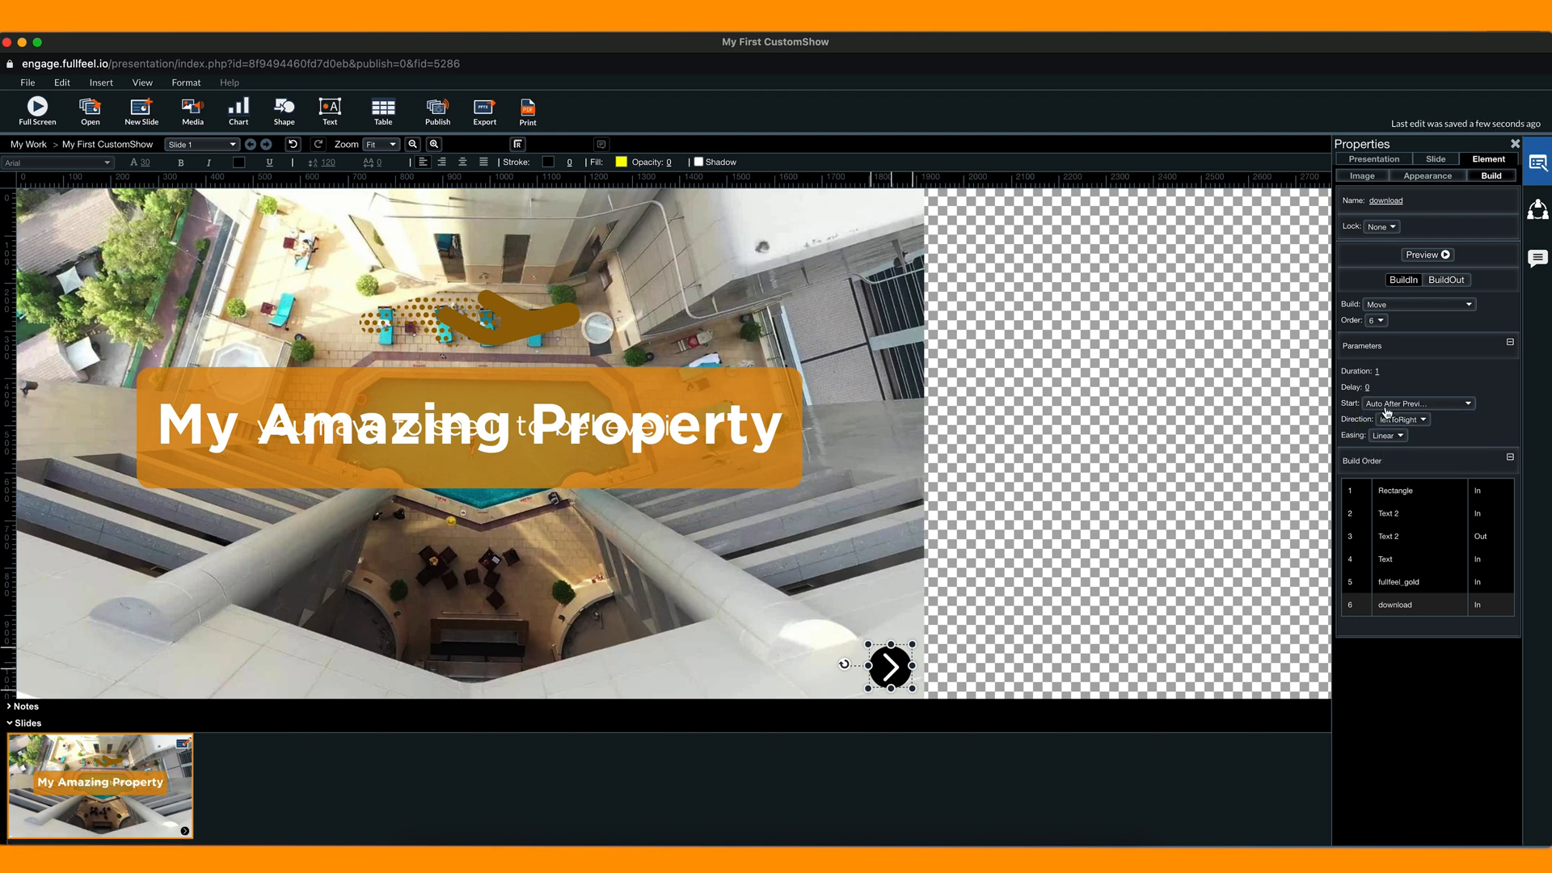
left_click(1137, 419)
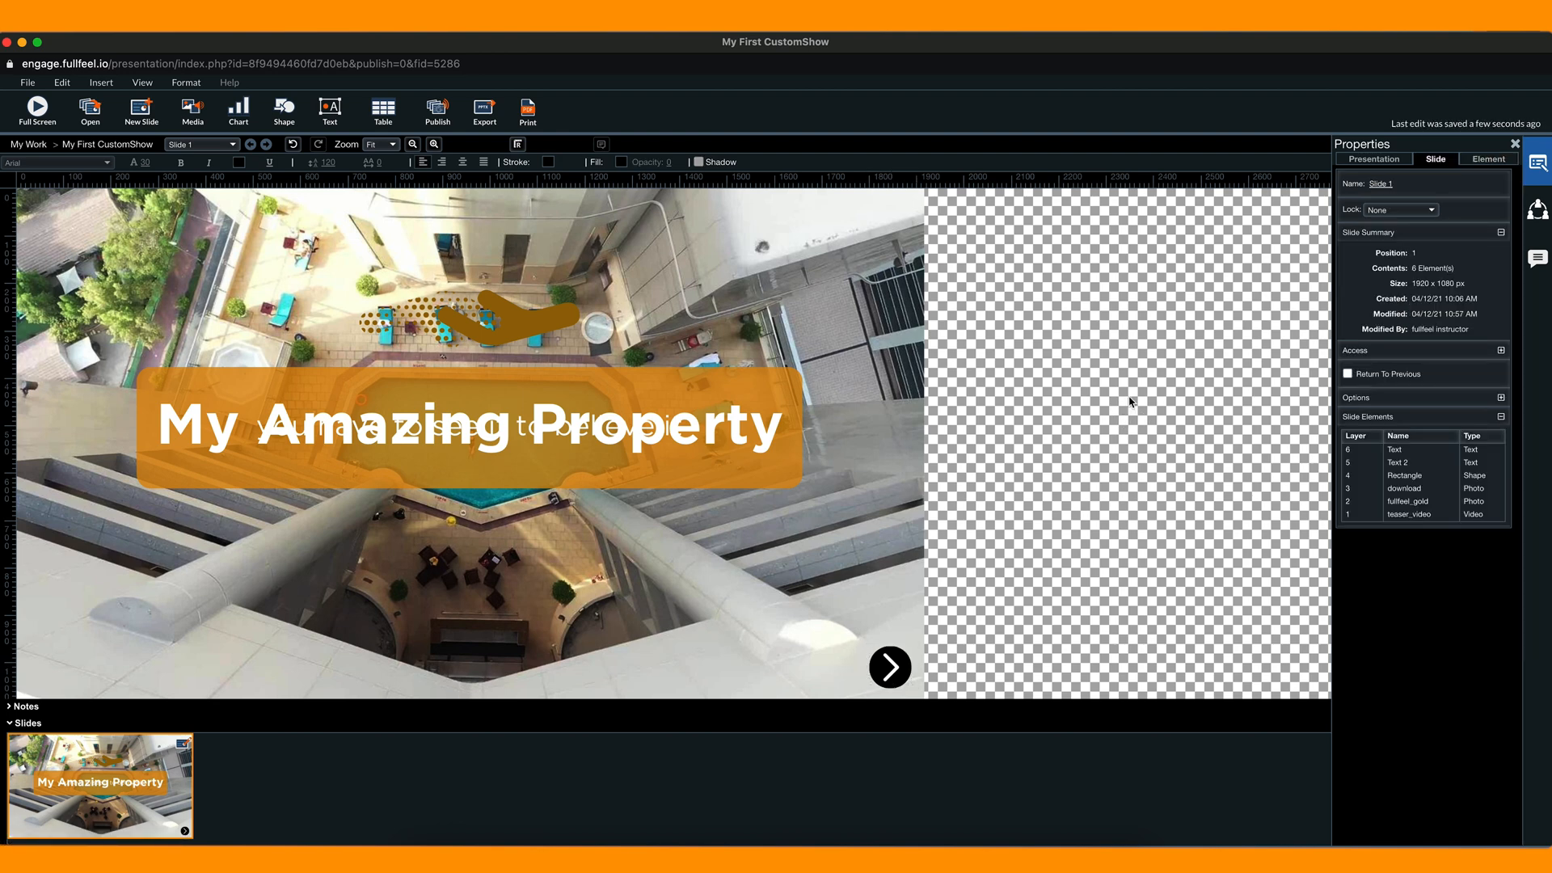
- Review the slide's build order and the subtitle's build-in settings, and play the presentation full screen to check the animations
left_click(889, 661)
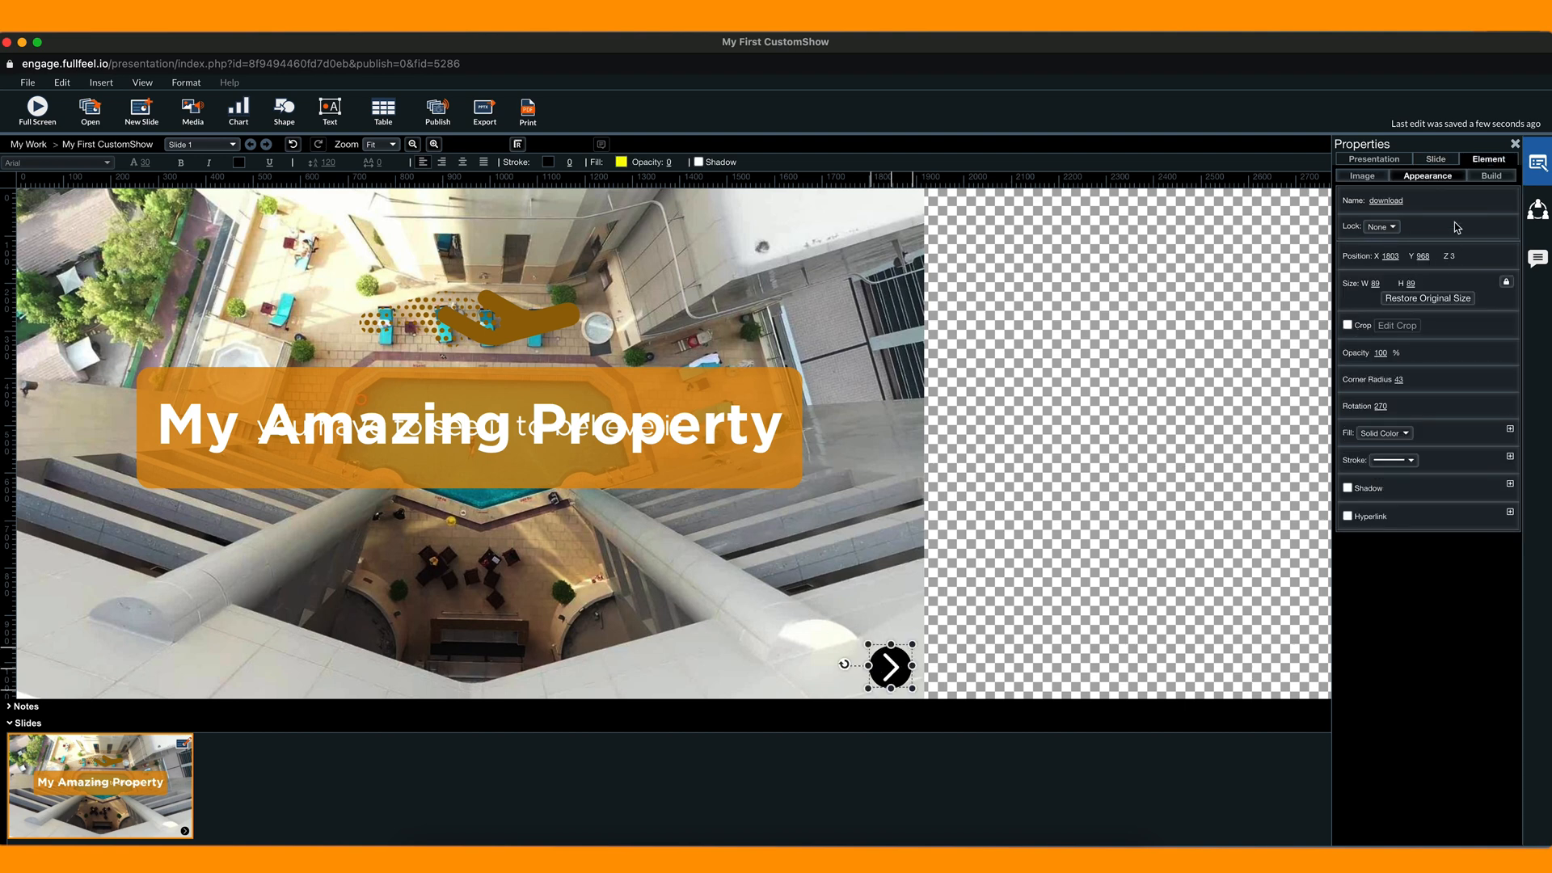
left_click(1488, 178)
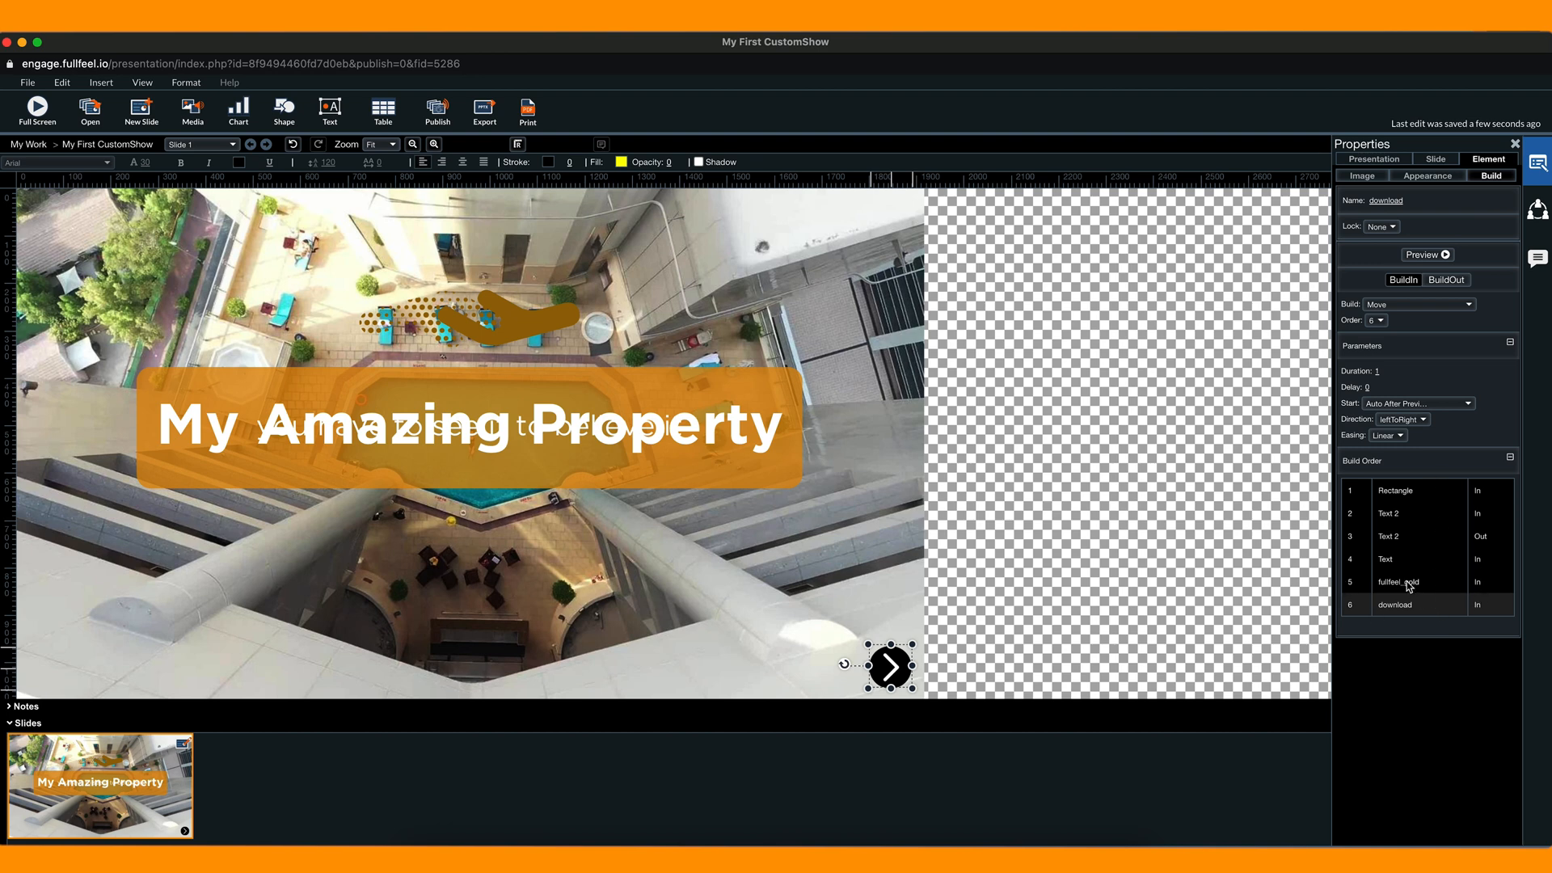
left_click(1402, 543)
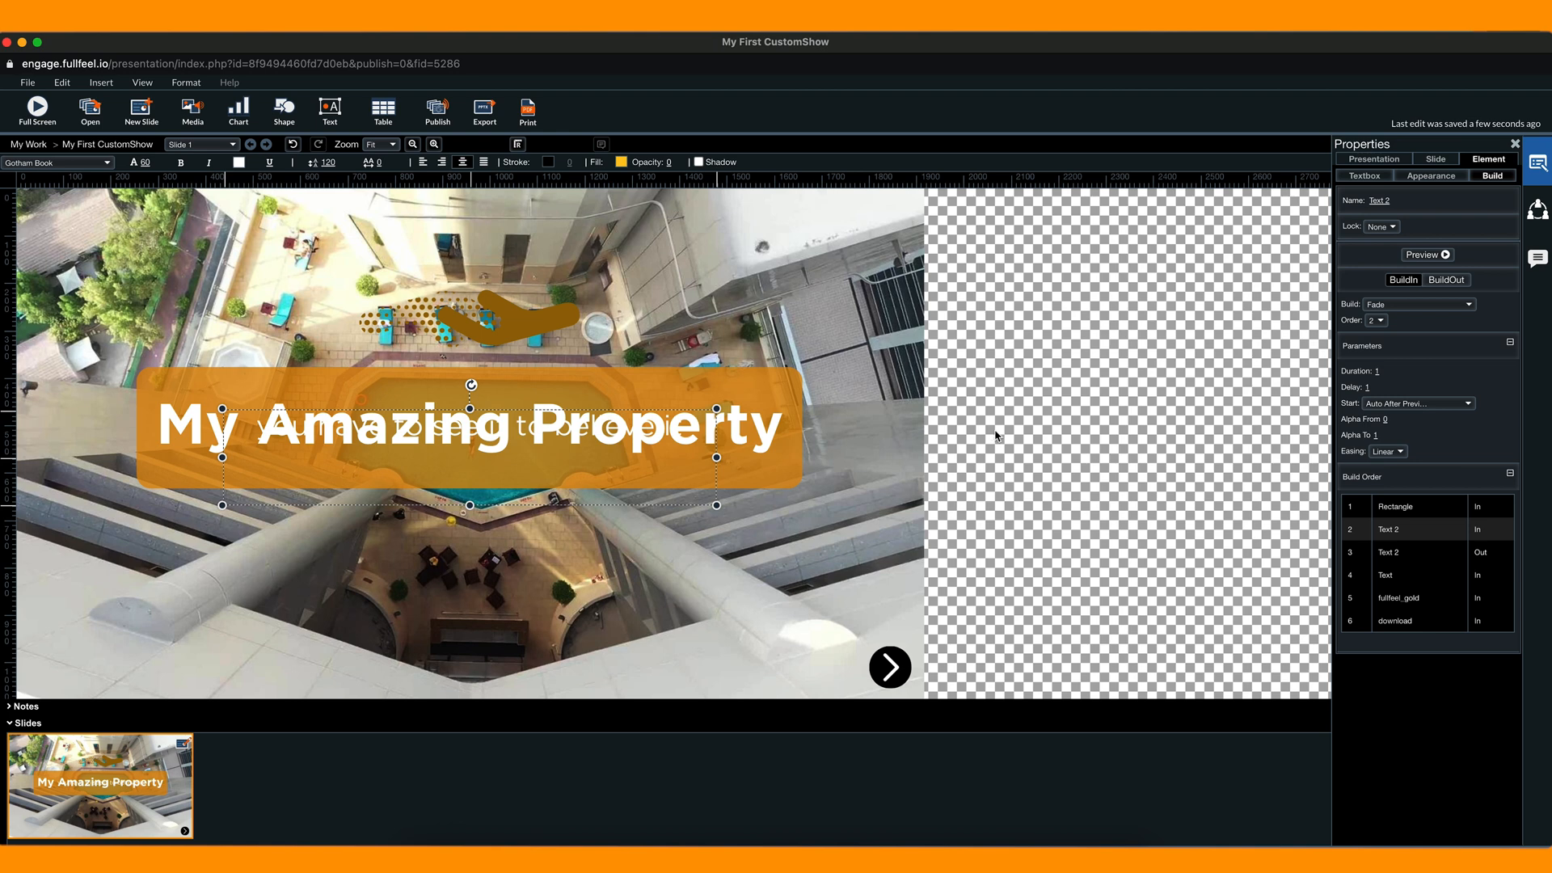
left_click(36, 110)
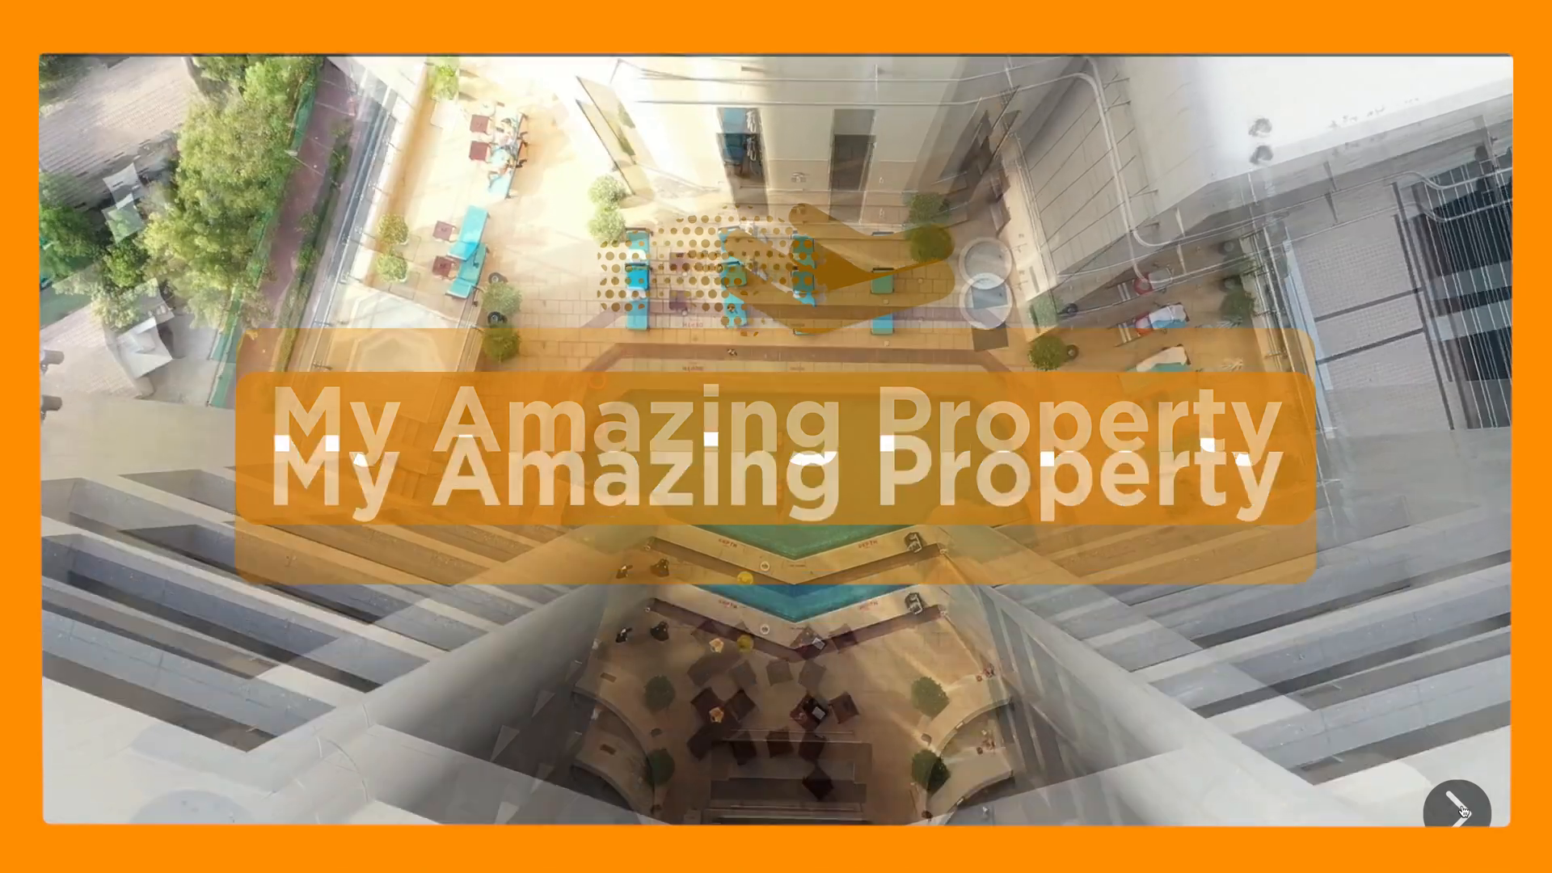
left_click(1457, 809)
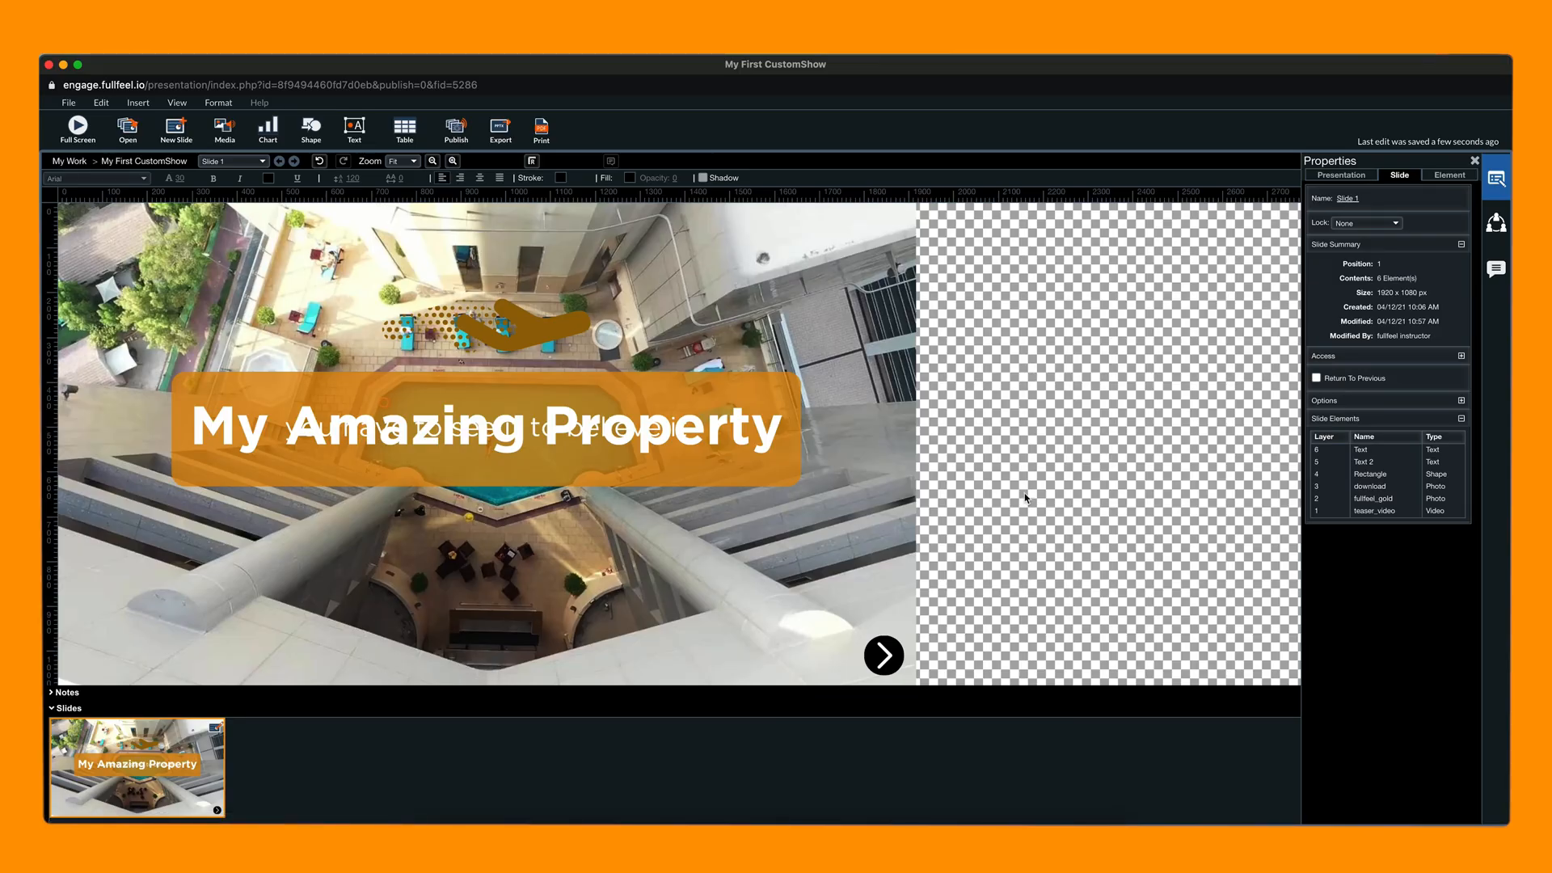